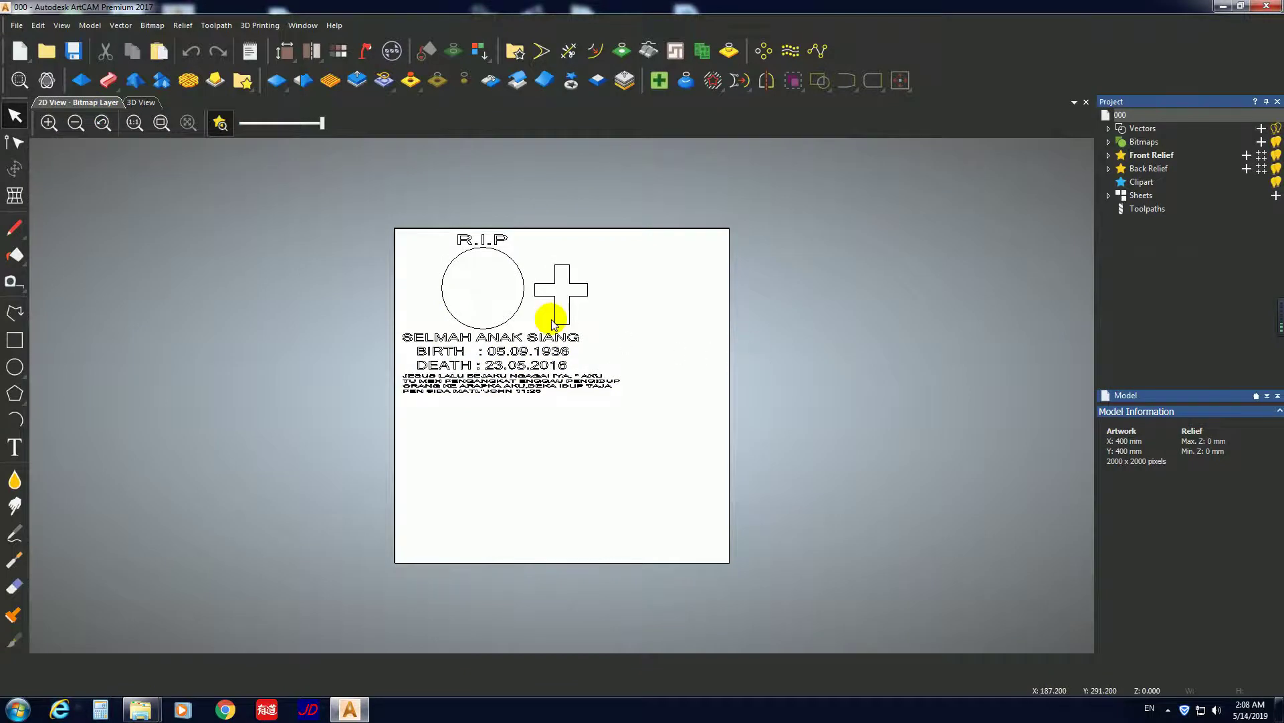
- Select all the memorial plaque vectors and centre them horizontally and vertically in the artwork
scroll(509, 314, down, 6)
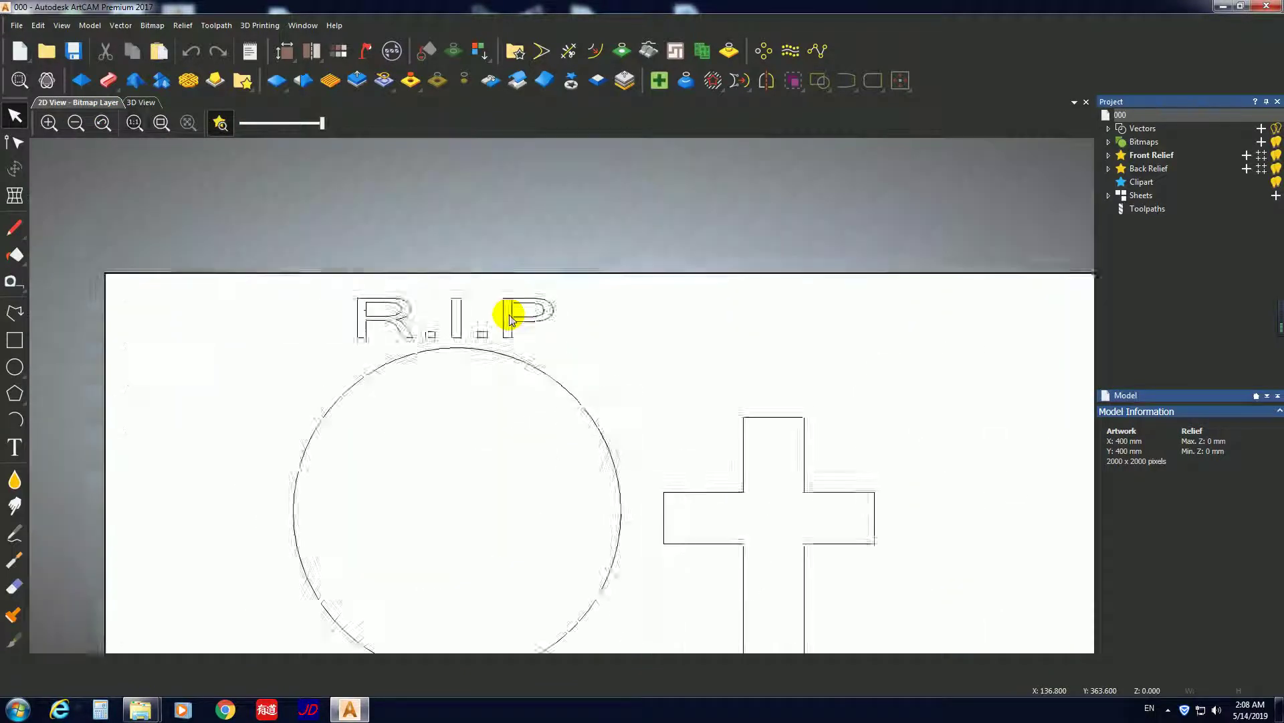
scroll(592, 506, up, 1)
mouse_move(416, 247)
mouse_down()
mouse_move(636, 510)
mouse_move(679, 515)
mouse_up()
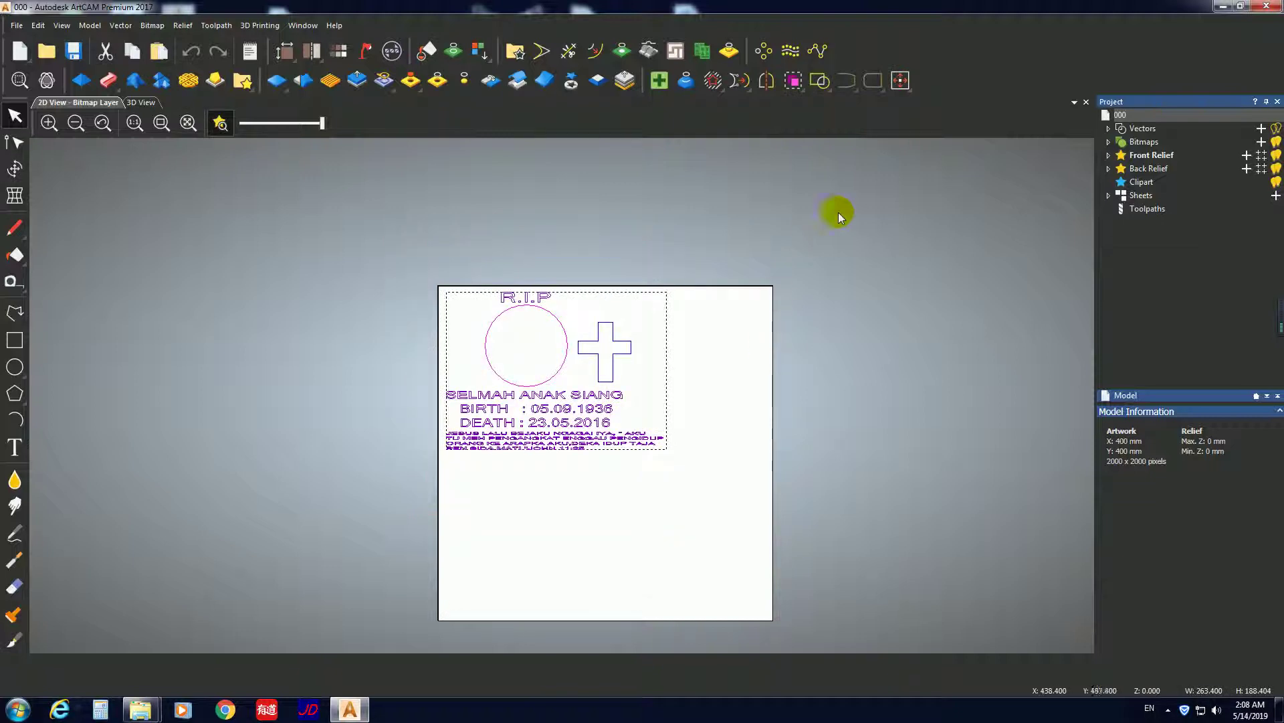
click(900, 81)
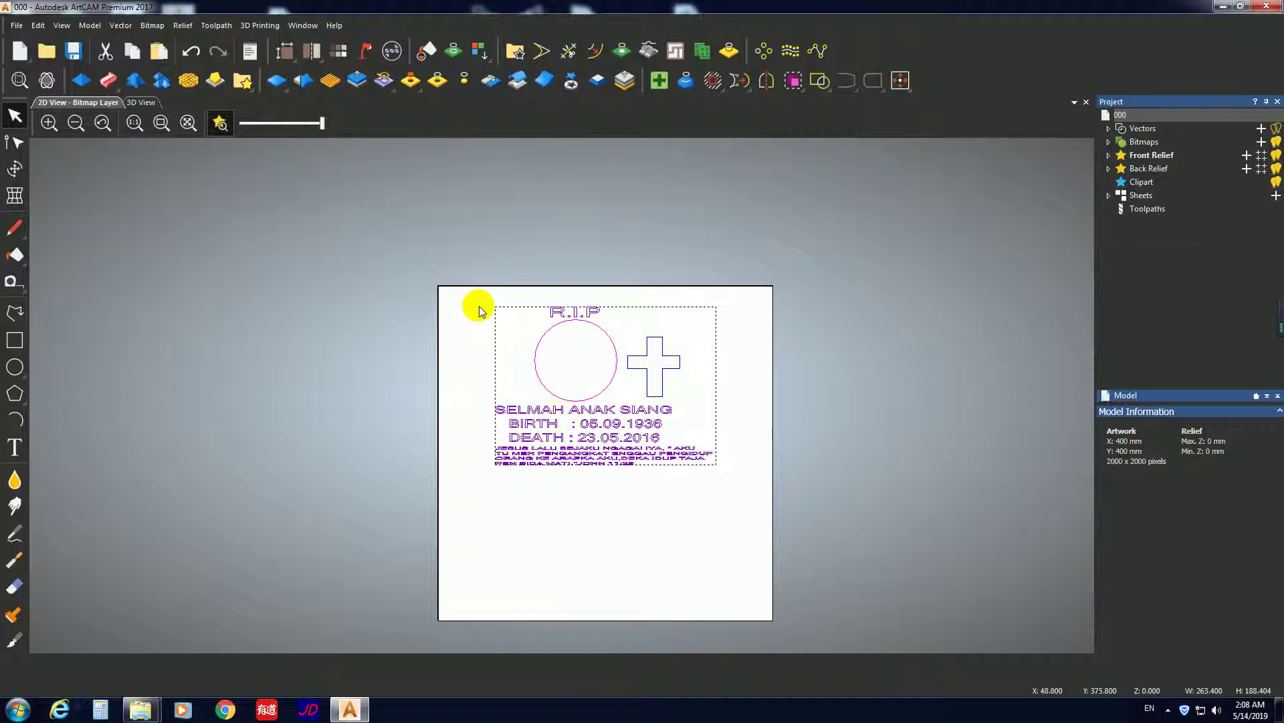
click(554, 496)
- Stretch the four-line Bible verse text vertically to a height of about 60 mm, keeping its width
drag(749, 520, 452, 439)
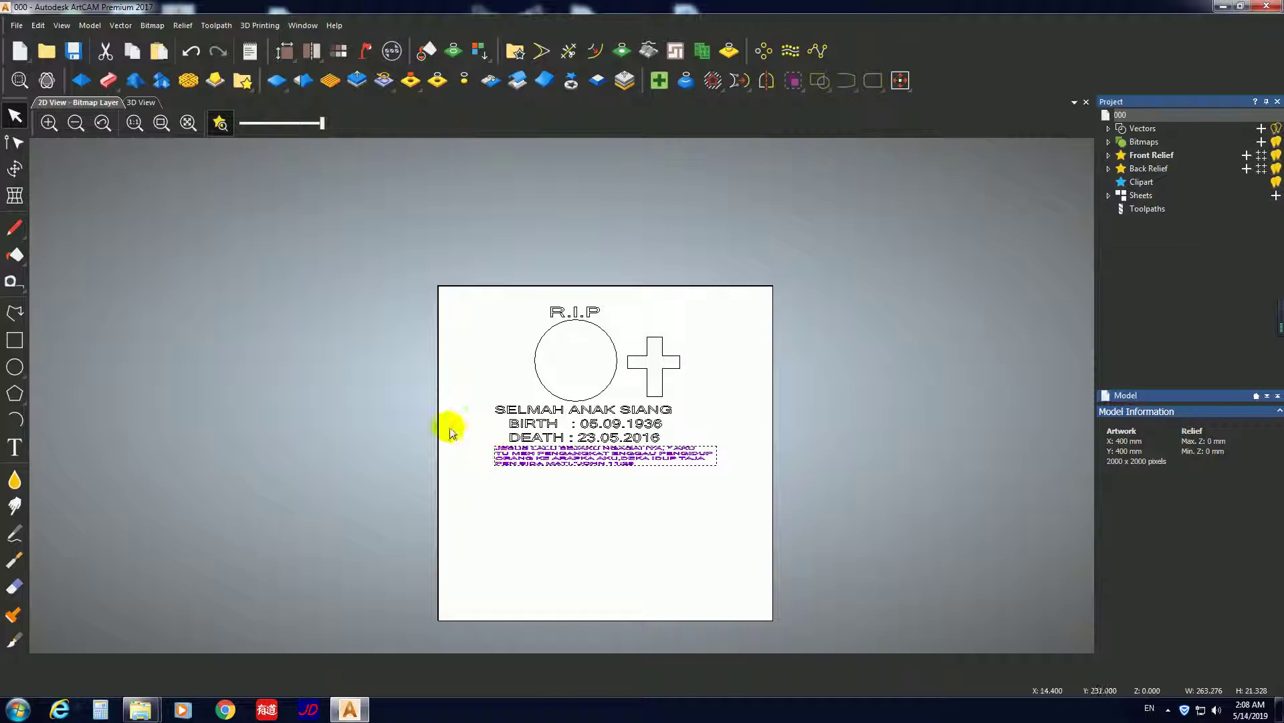
click(15, 169)
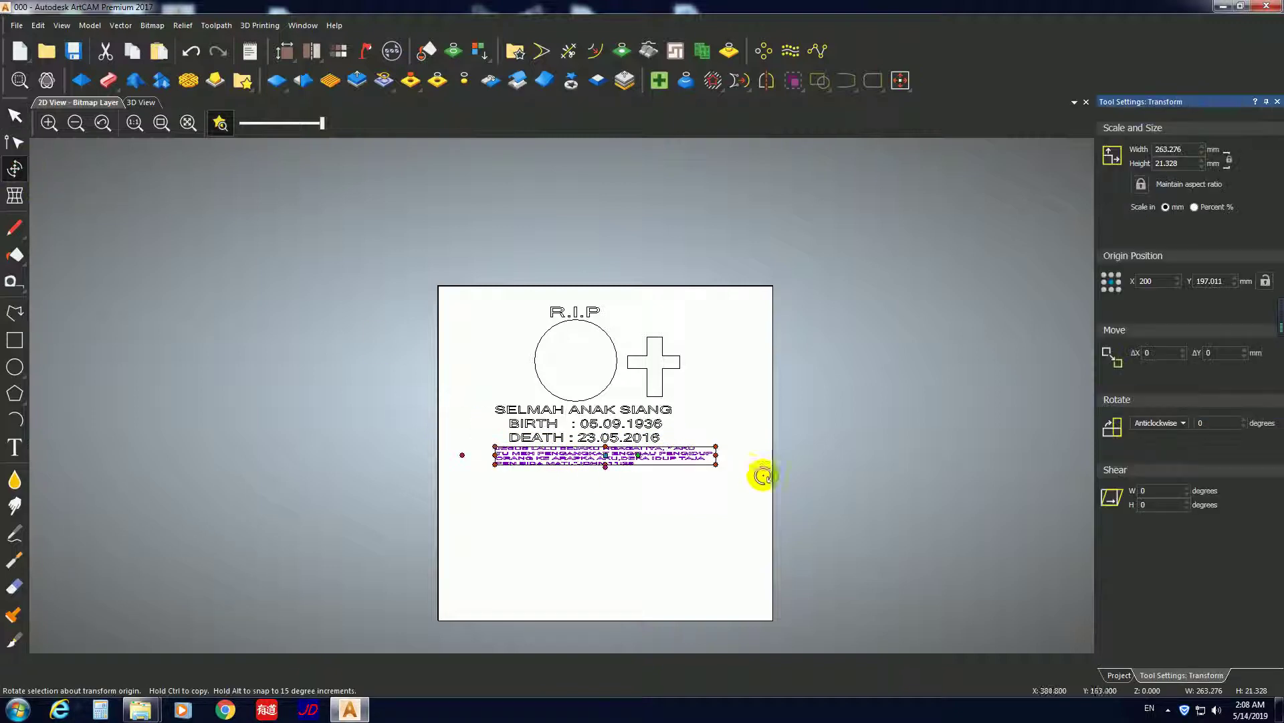
scroll(605, 473, down, 2)
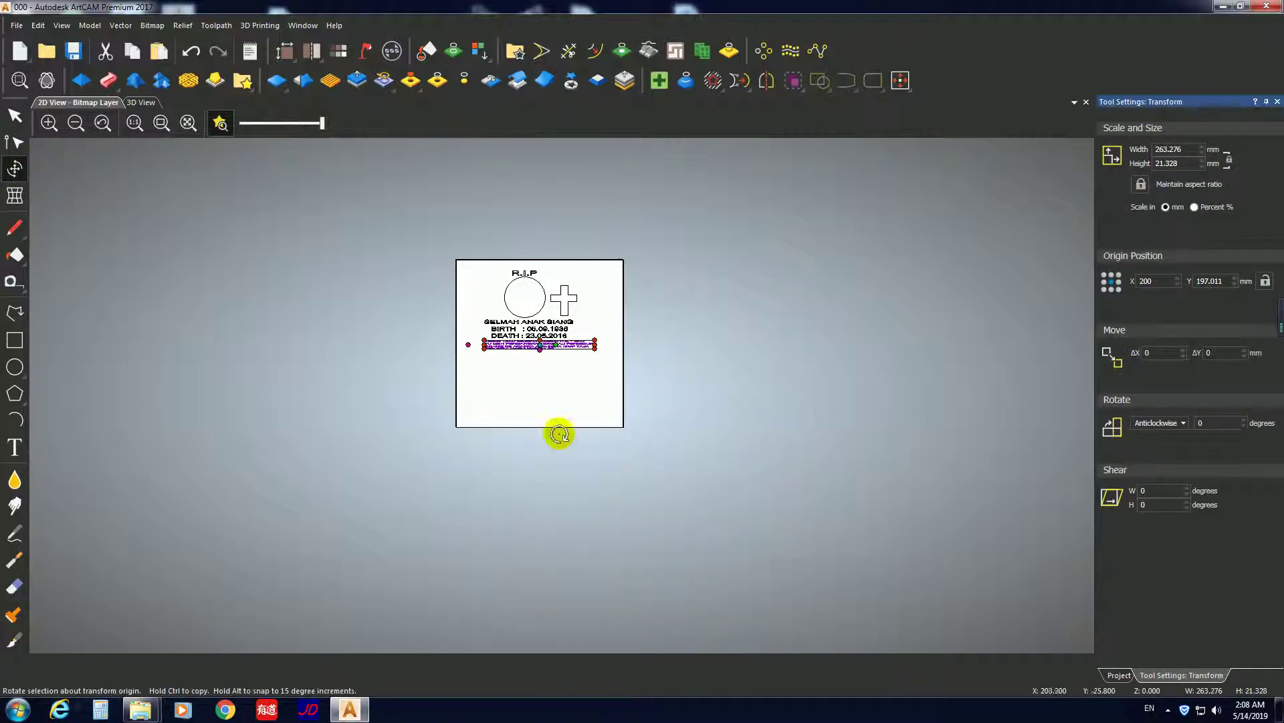
scroll(592, 465, up, 4)
drag(535, 230, 527, 316)
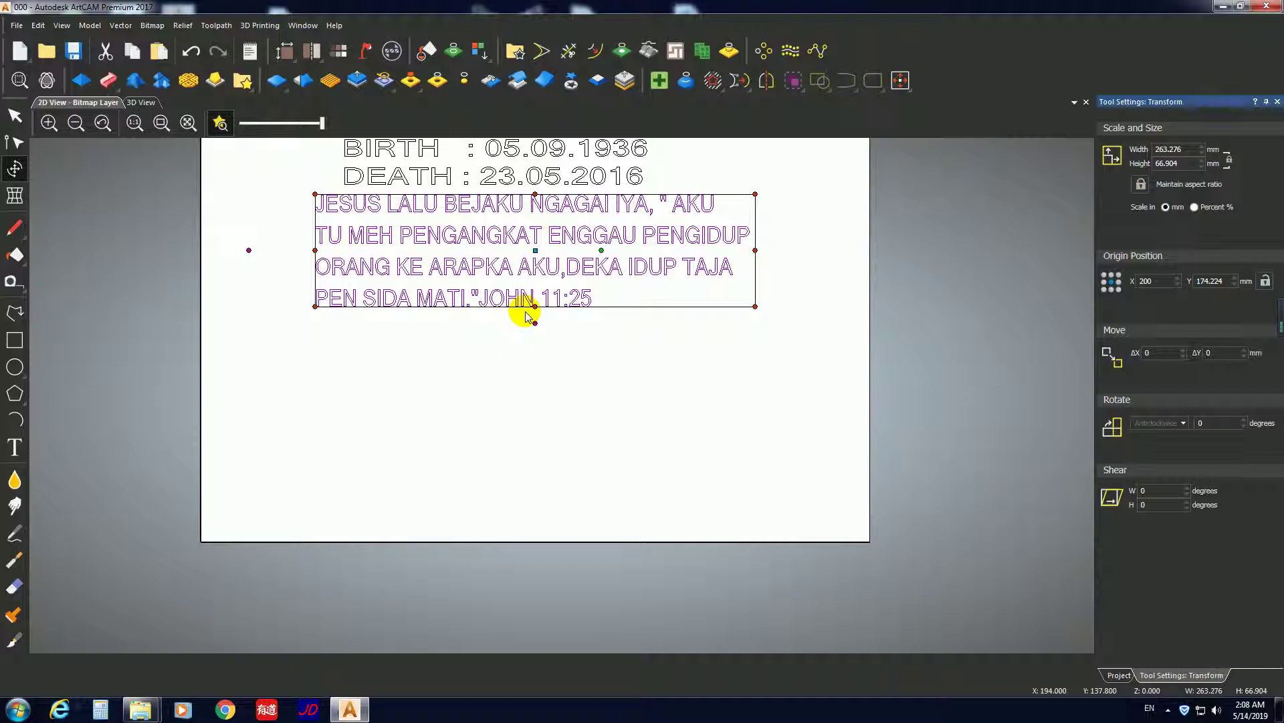
drag(535, 307, 535, 297)
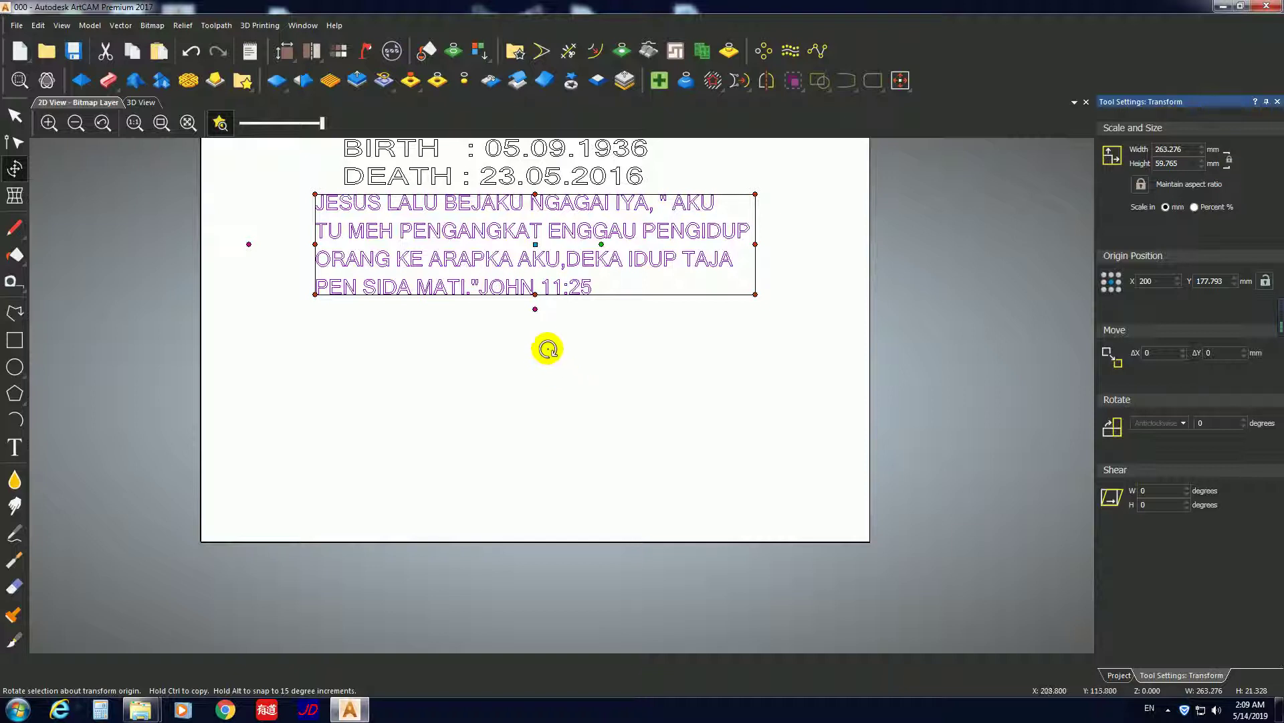
- Centre the verse text in the artwork and nudge it slightly downward
click(15, 115)
click(900, 81)
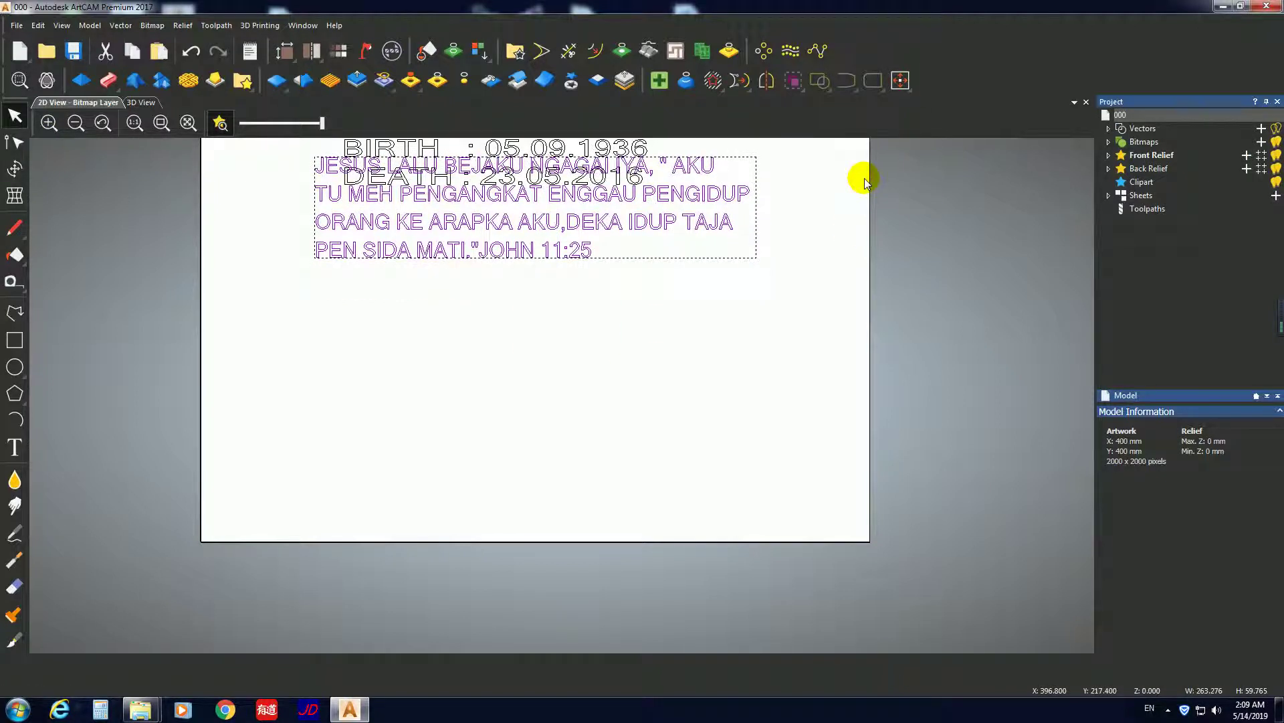
click(787, 297)
drag(767, 304, 665, 224)
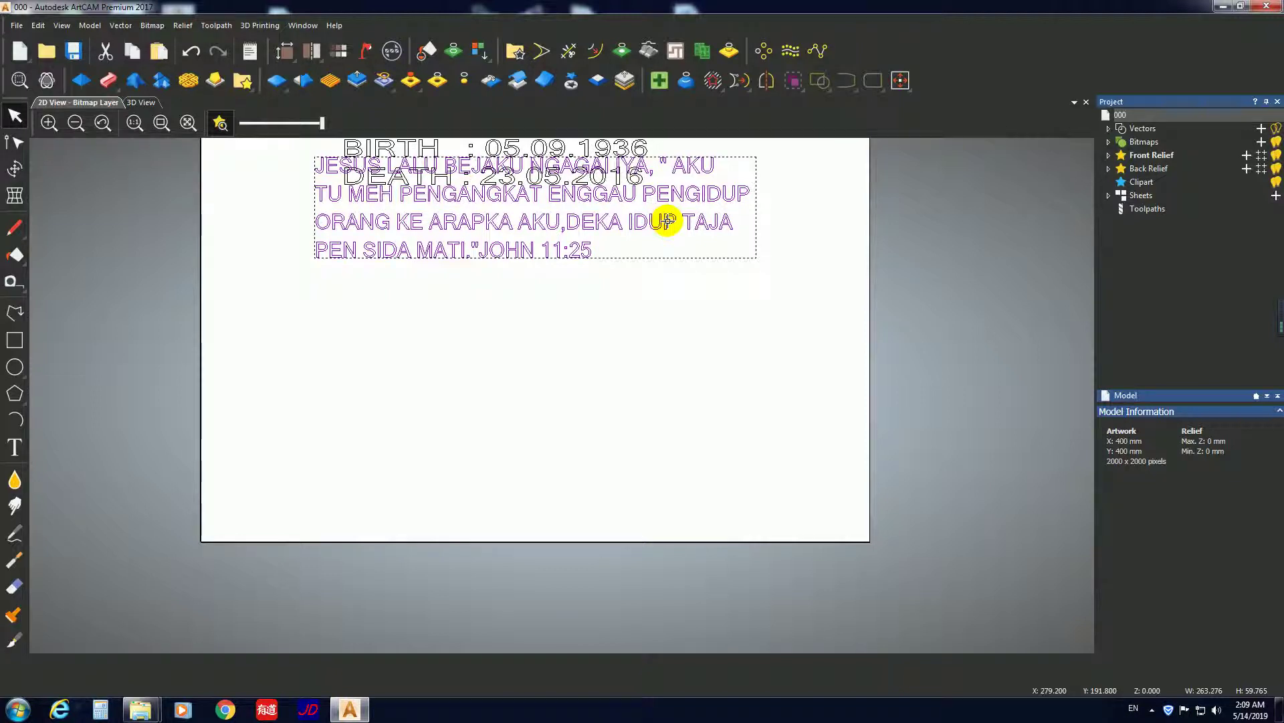
key(Down)
key(Down)
key(Down)
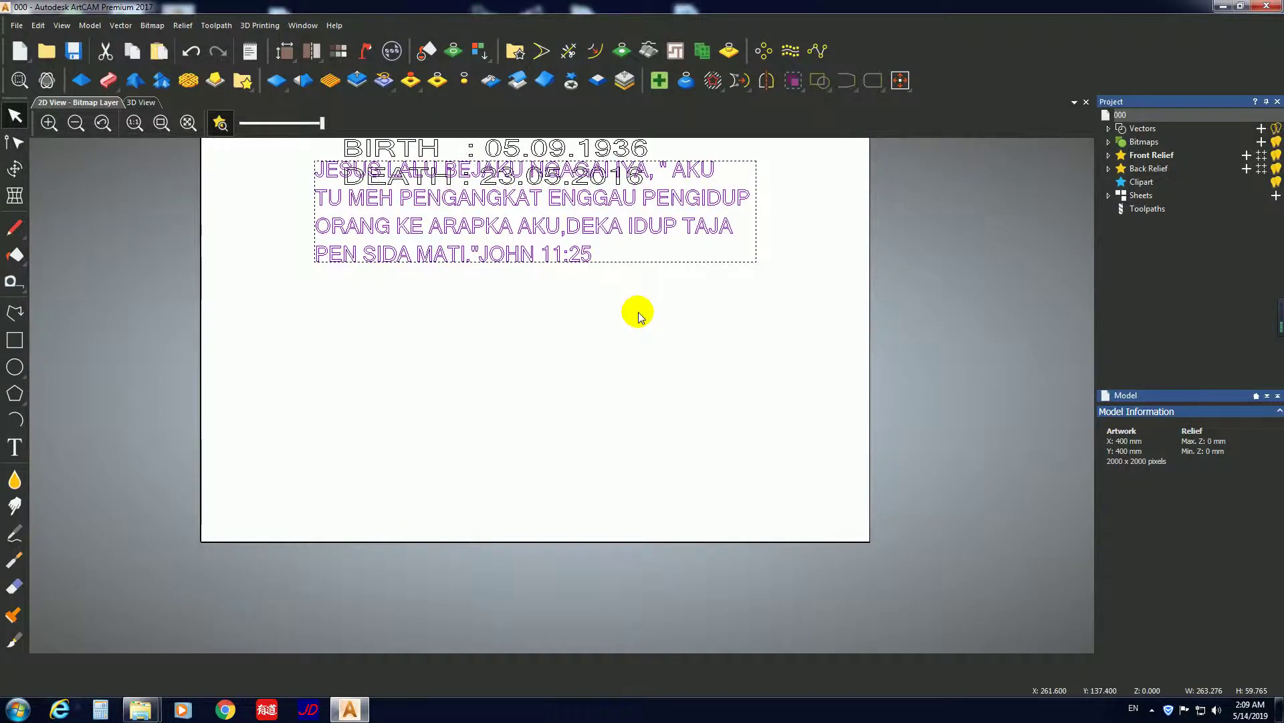
- Adjust the nudge distance, then nudge the verse text one increment right and down until it sits well below the death date line
key(Home)
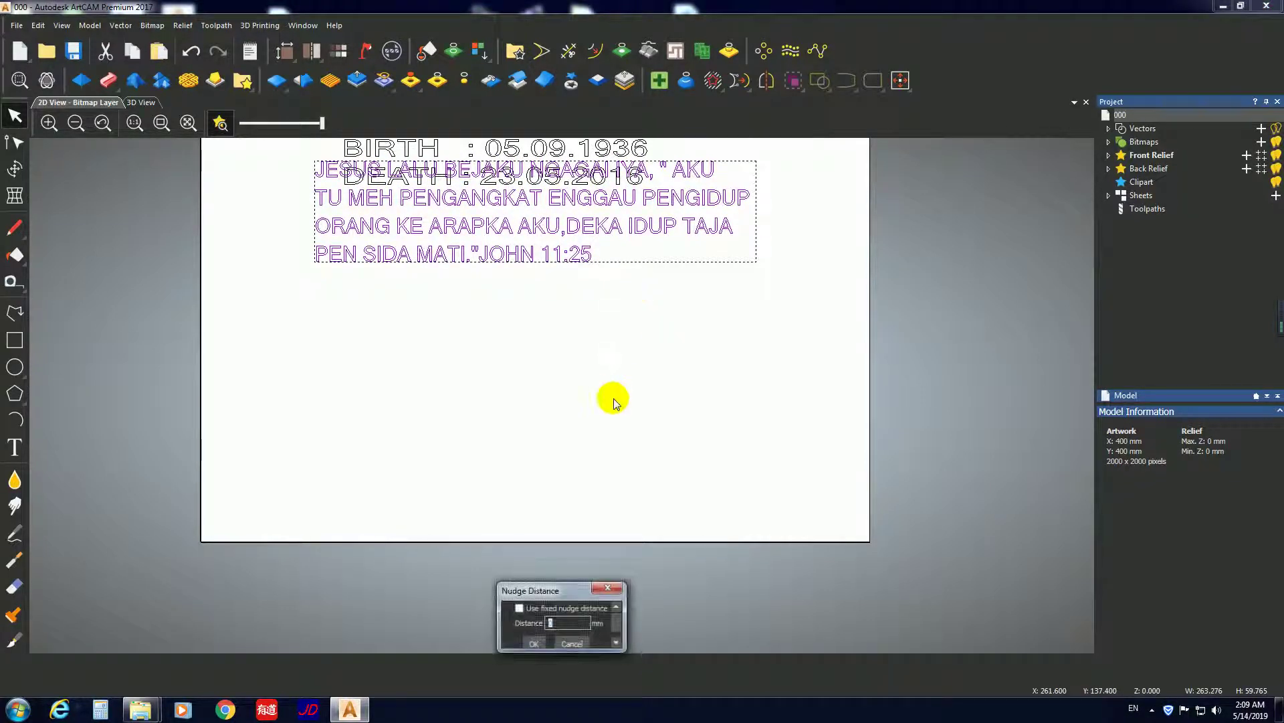
click(535, 643)
key(Down)
key(Right)
key(Down)
key(Down)
key(Down)
key(Down)
key(Down)
key(Down)
key(Down)
key(Down)
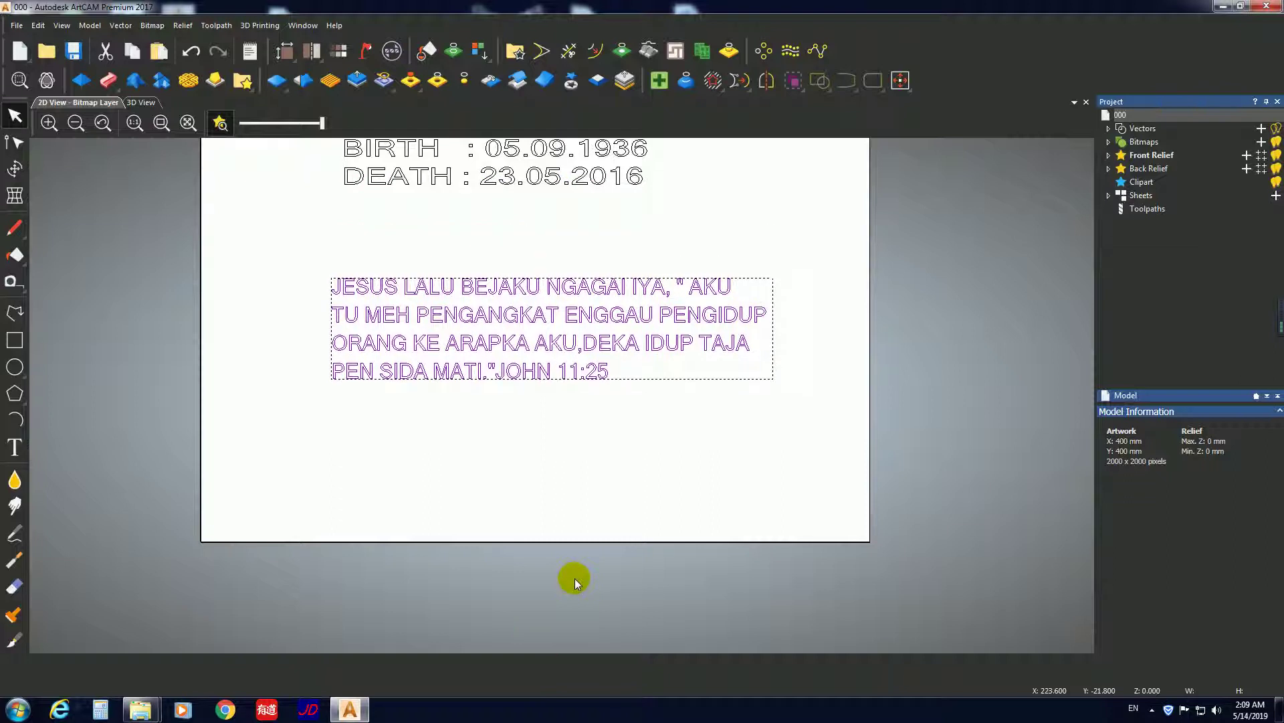
- Centre the name, birth and death text block in the artwork and nudge it down to just above the verse
scroll(532, 367, up, 4)
scroll(532, 367, down, 1)
scroll(532, 367, up, 1)
scroll(536, 373, down, 3)
scroll(537, 377, down, 3)
scroll(534, 373, down, 1)
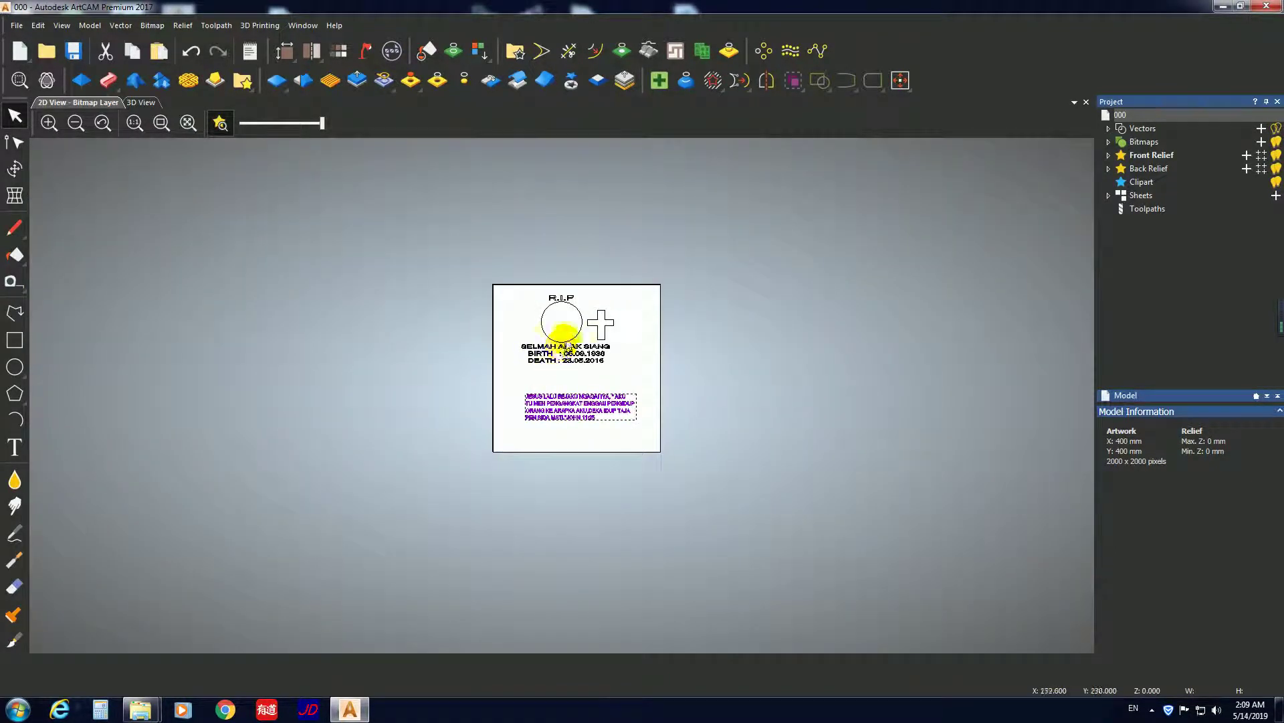
scroll(566, 335, up, 1)
drag(659, 403, 684, 421)
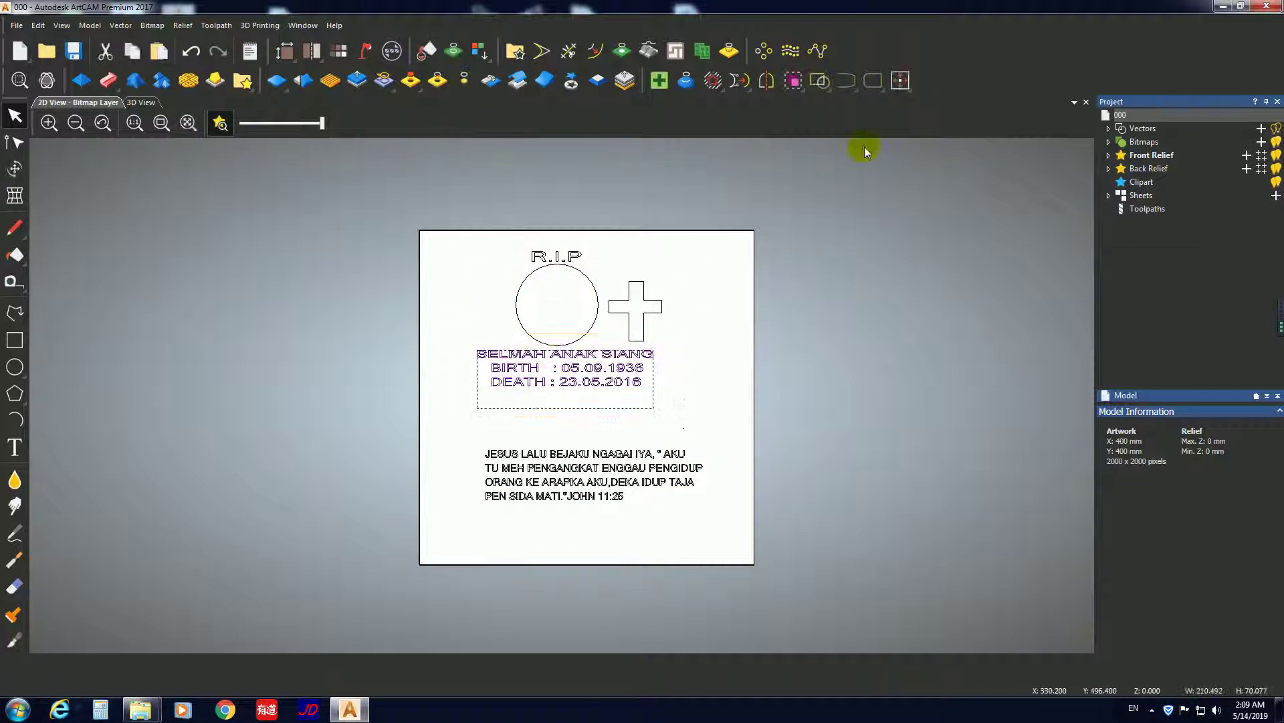
click(900, 82)
key(Down)
key(Down)
key(Down)
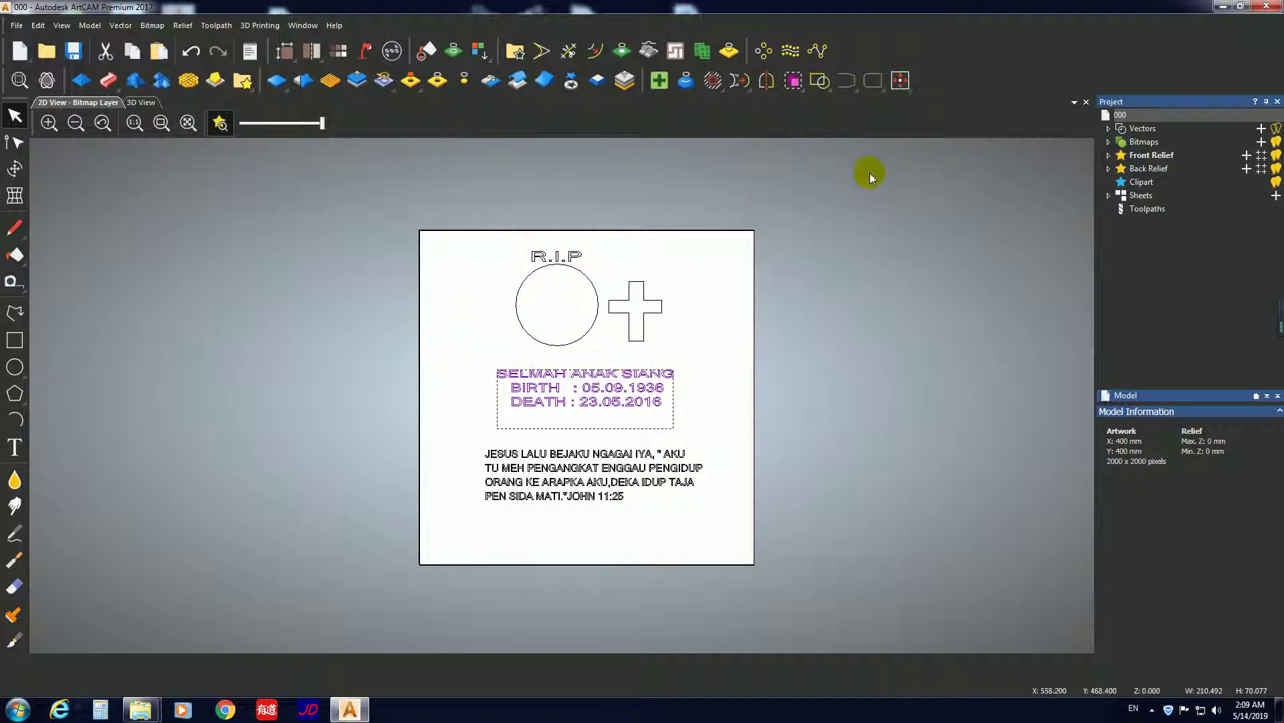
key(Down)
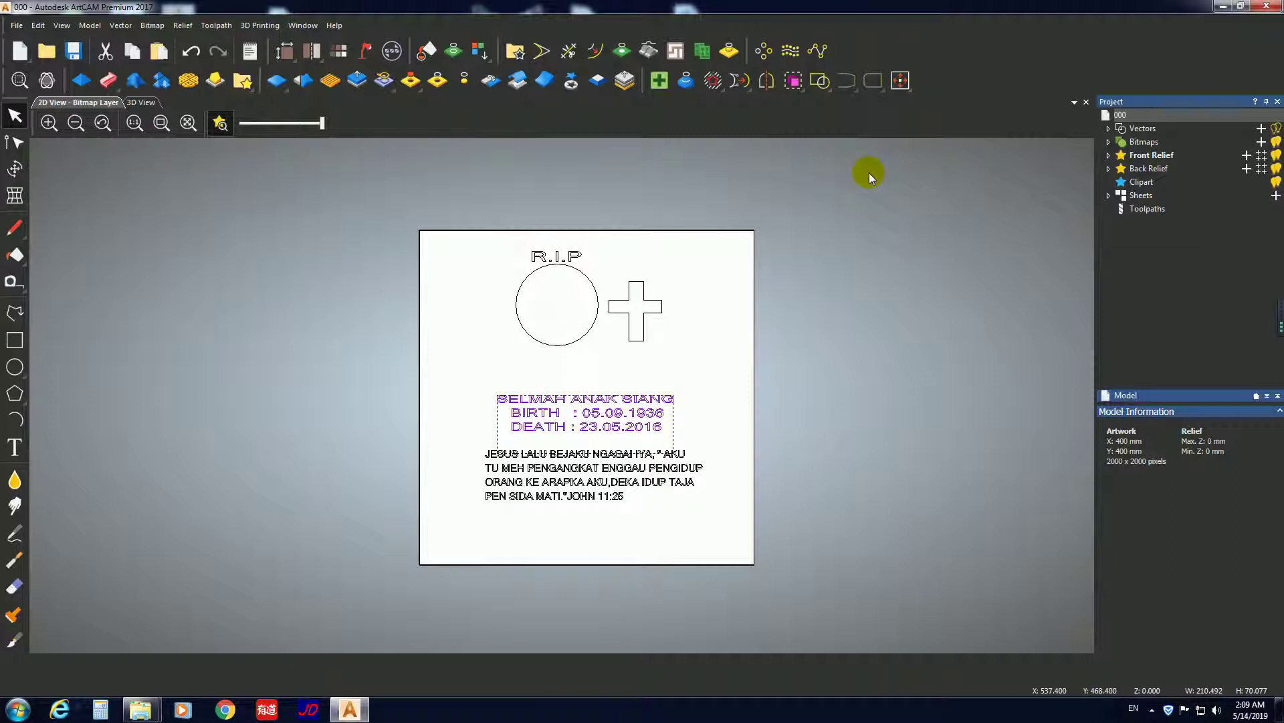
key(Escape)
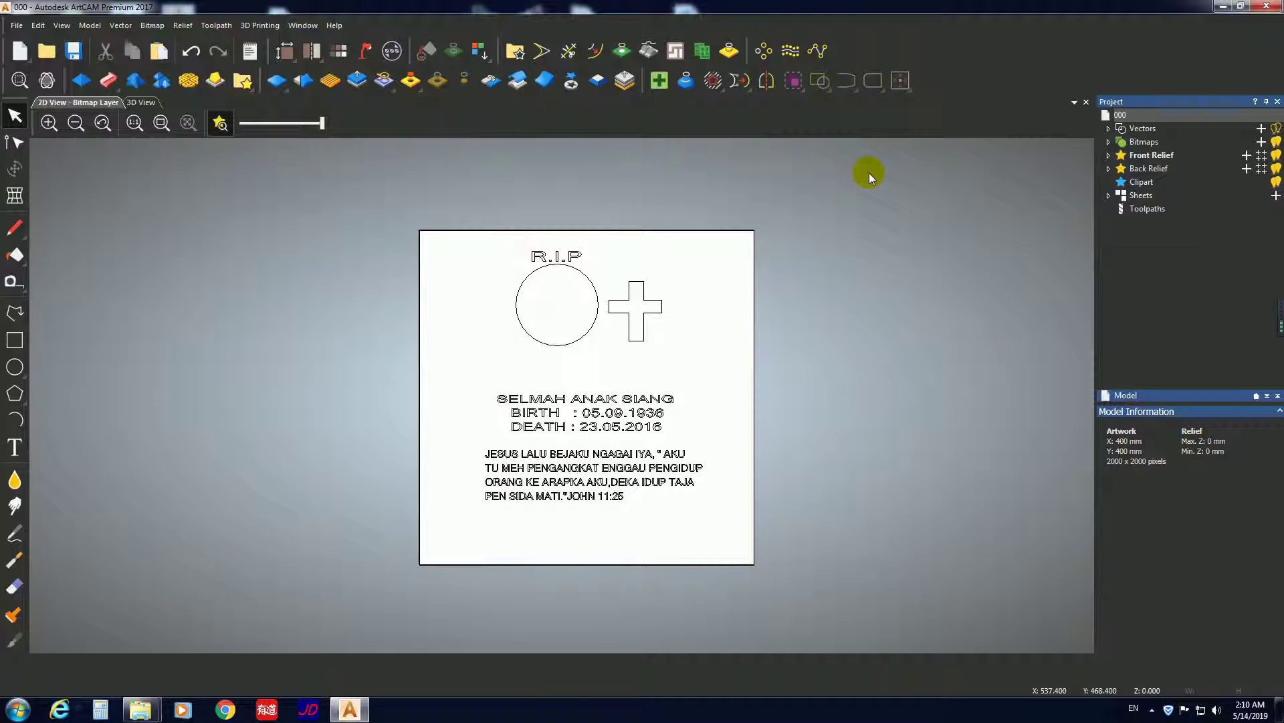
- Enlarge the verse text to about 330 by 75 mm and place it horizontally centred near the lower edge, at Y 80 mm
drag(470, 441, 729, 546)
click(15, 169)
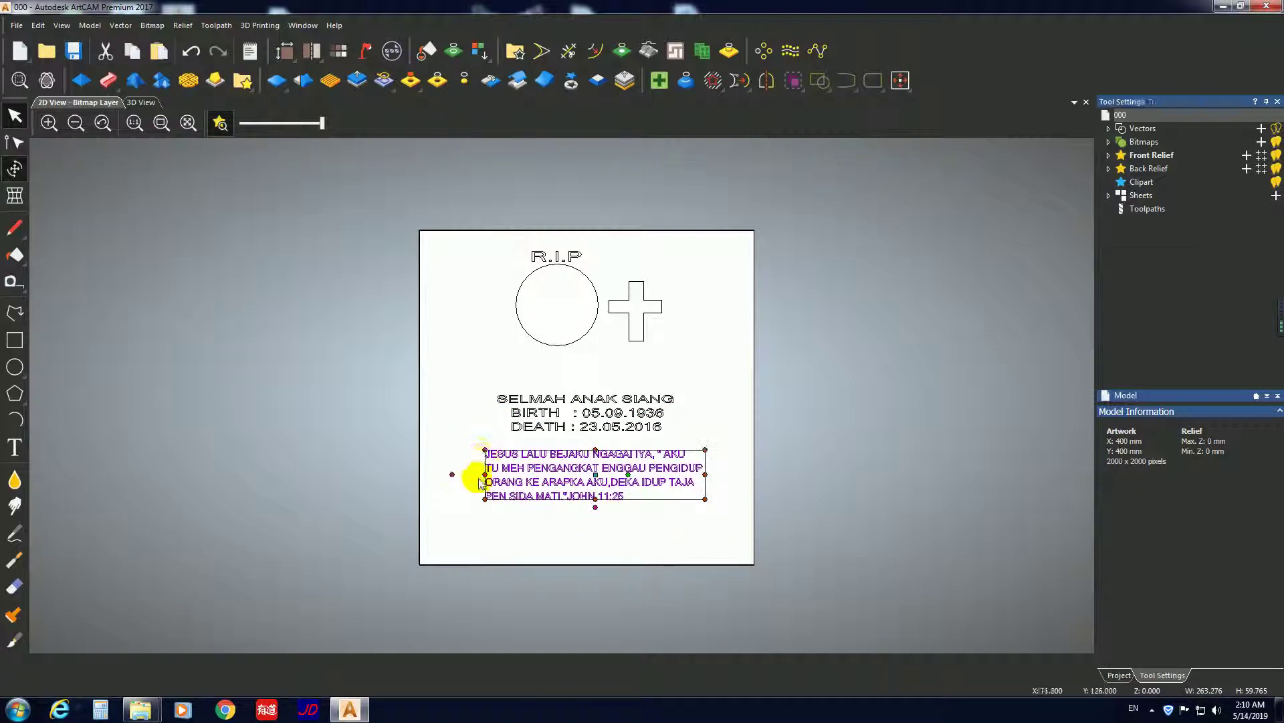
drag(483, 449, 429, 430)
click(901, 81)
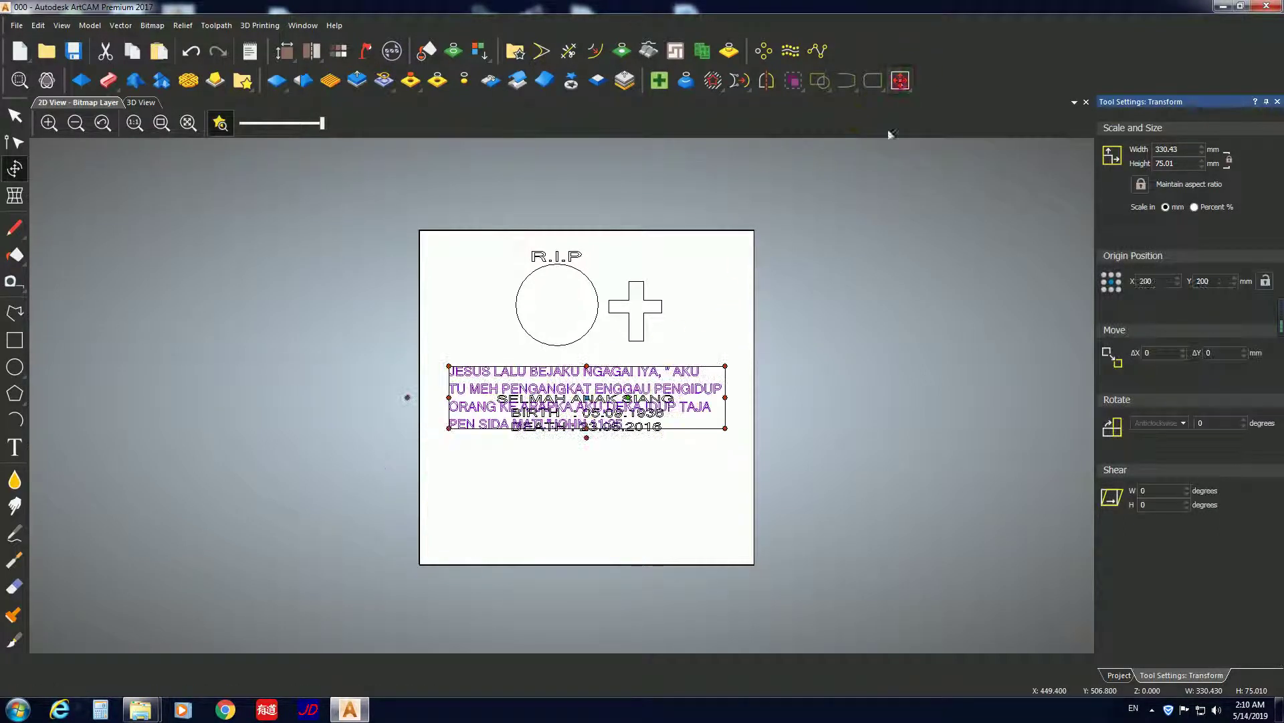
drag(706, 404, 628, 488)
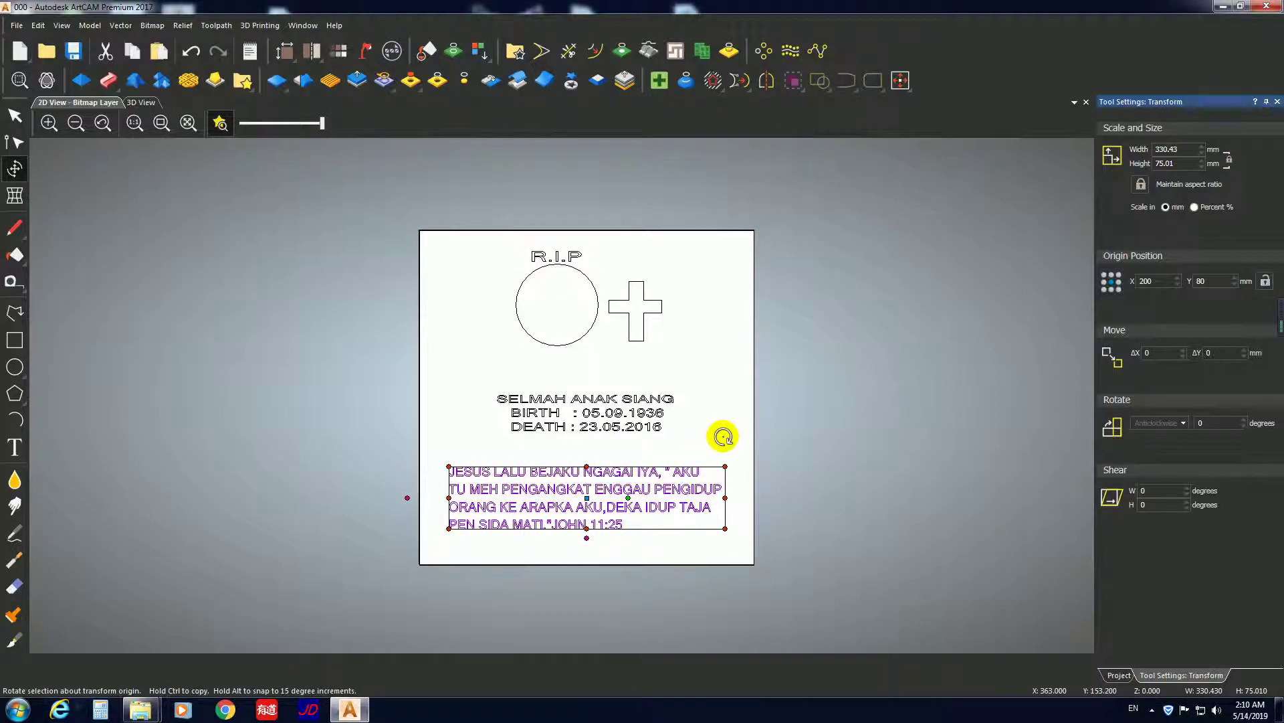
key(Escape)
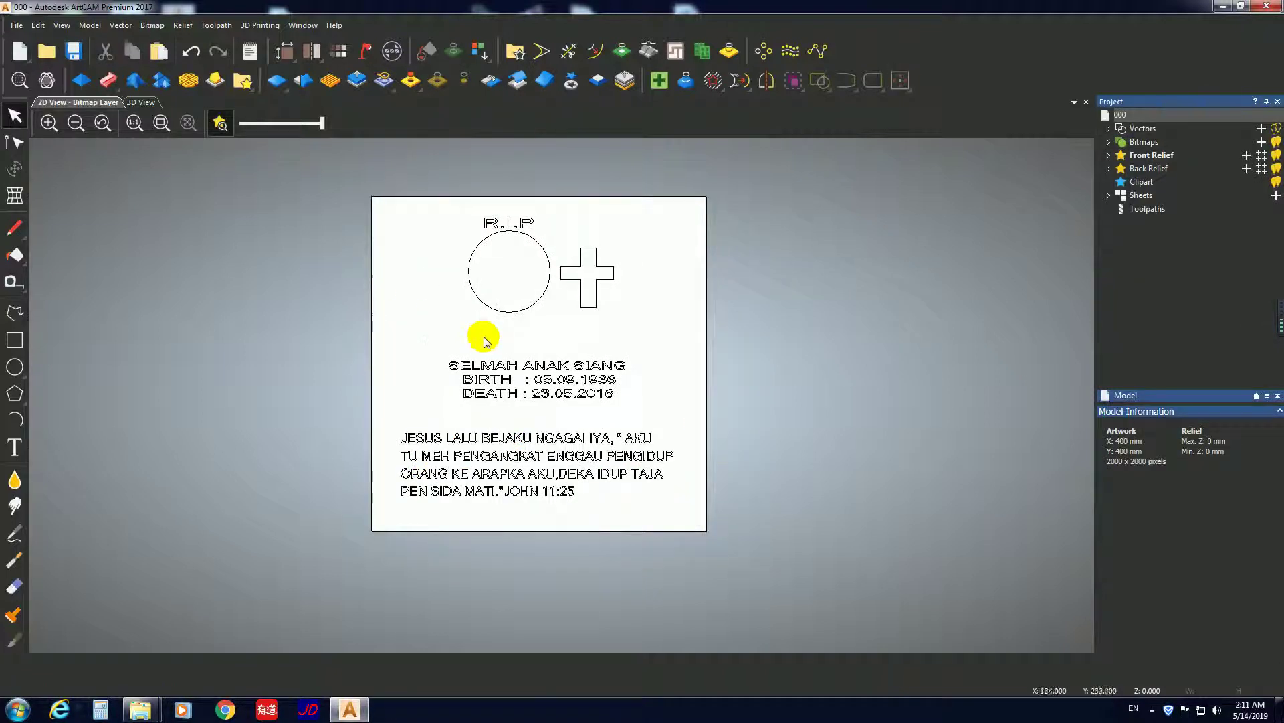
- Stretch the name, birth and death text block vertically to a height of about 93 mm
mouse_move(429, 341)
mouse_down()
mouse_move(629, 420)
mouse_move(637, 411)
mouse_move(442, 362)
mouse_move(424, 330)
mouse_up()
click(15, 168)
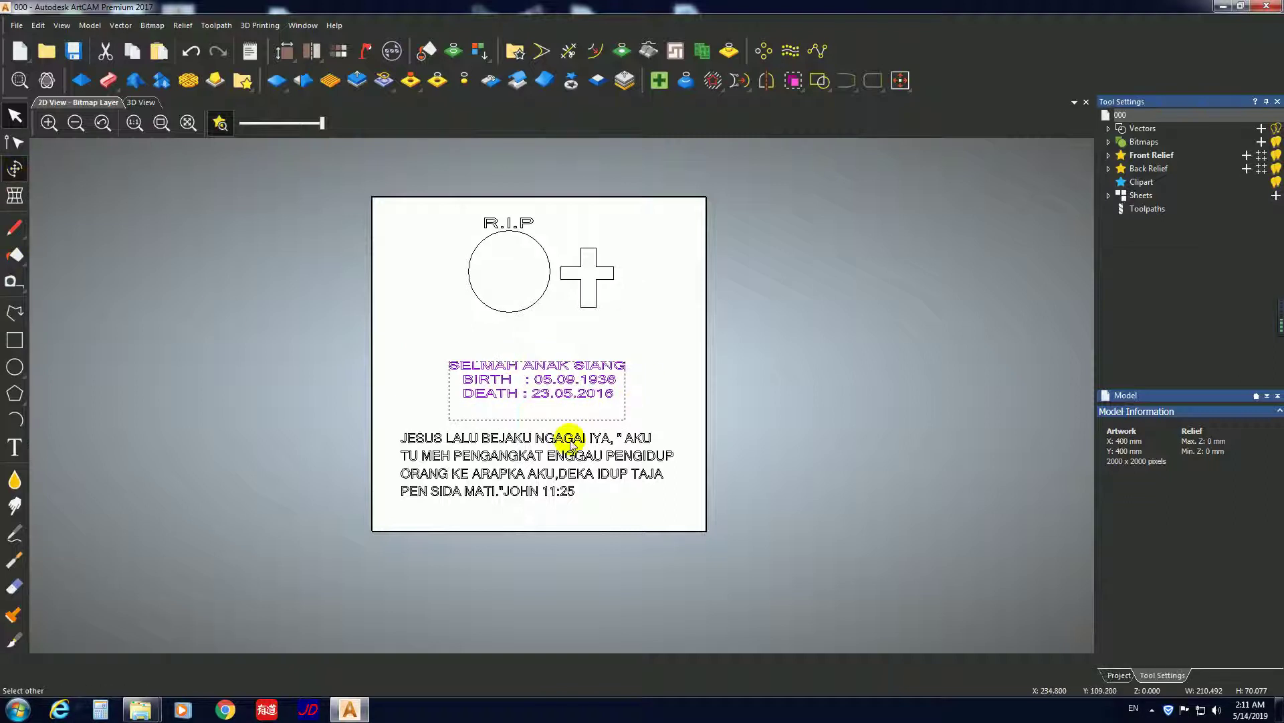
drag(539, 420, 537, 440)
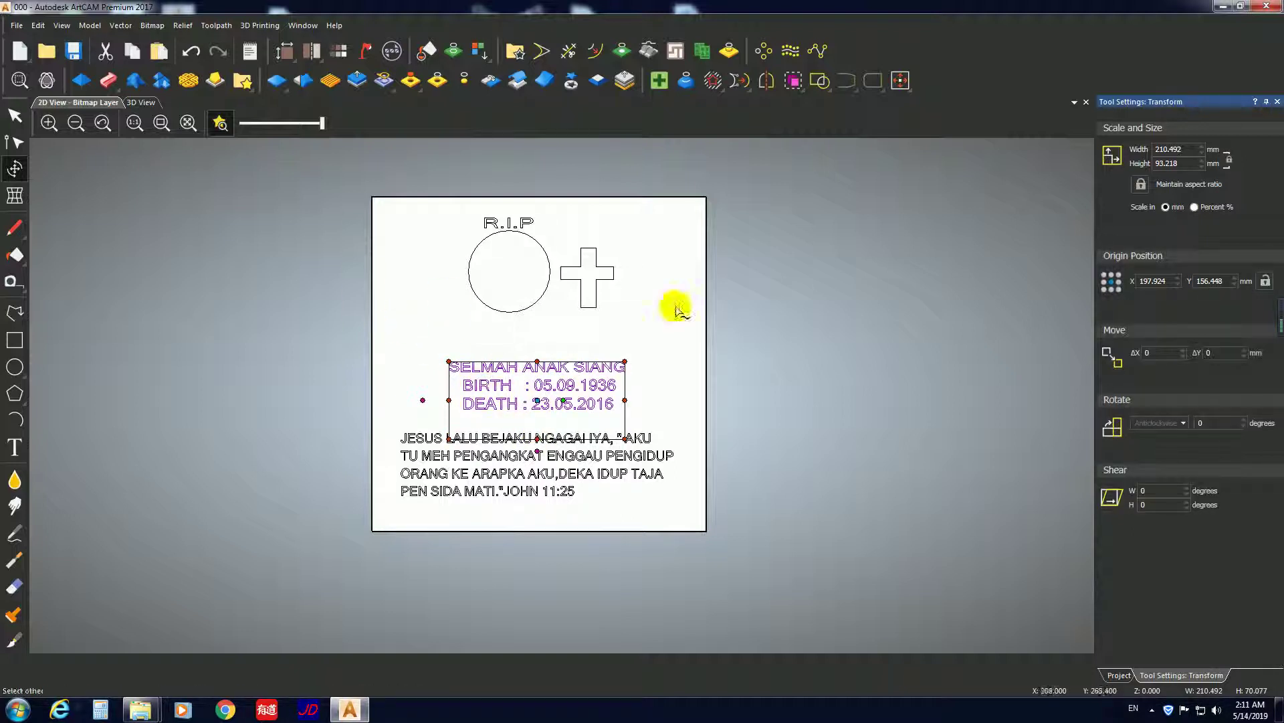
click(15, 115)
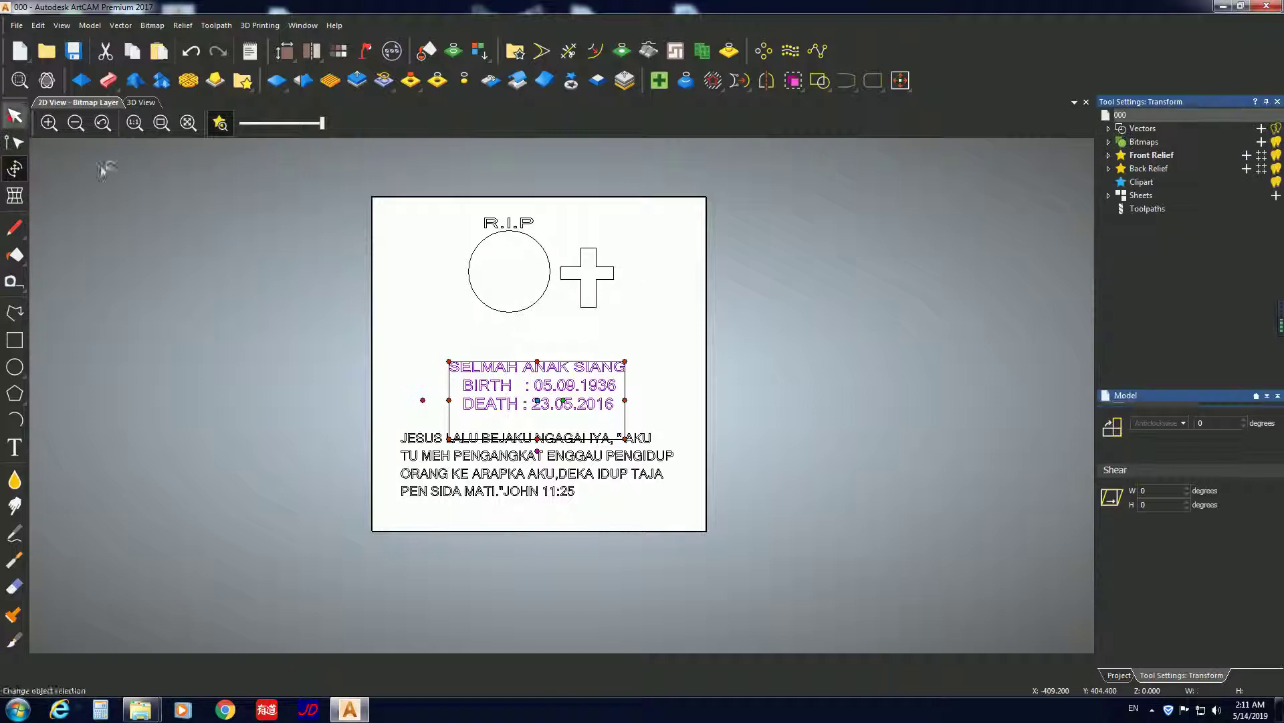
- Centre the stretched name and dates block in the artwork, then nudge it down to just above the verse
click(709, 445)
click(561, 410)
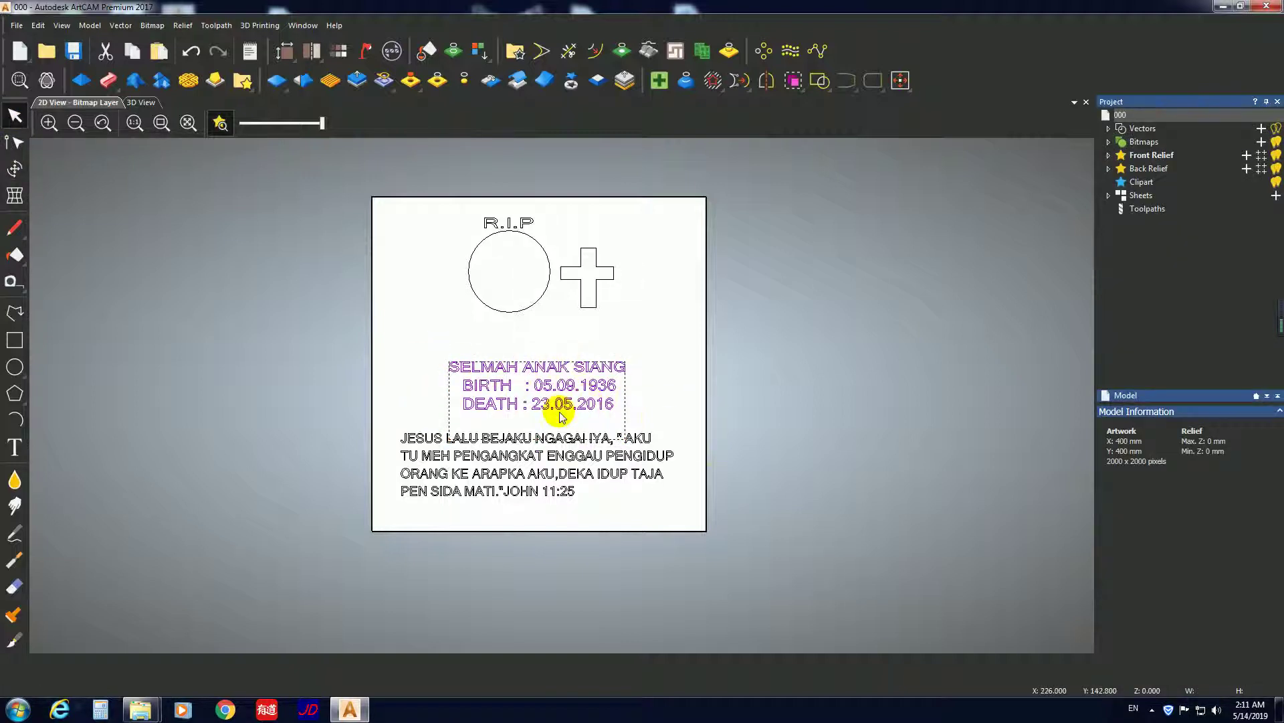
click(900, 80)
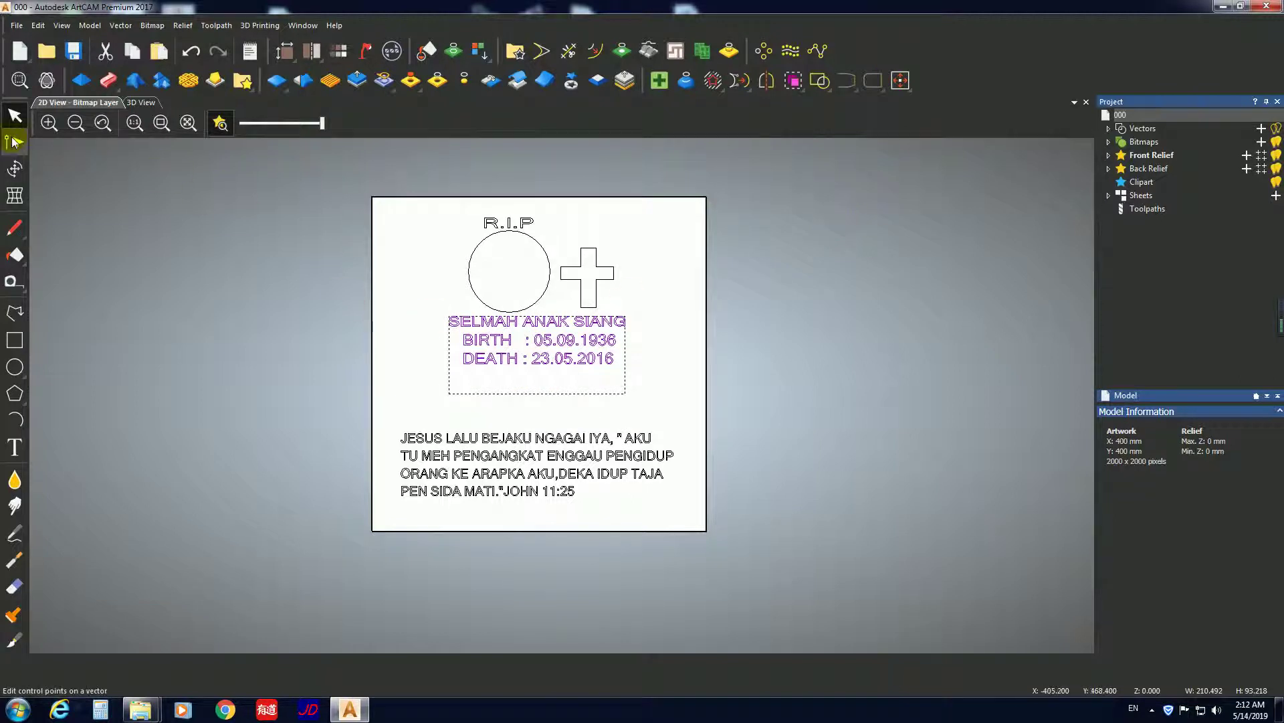
click(502, 370)
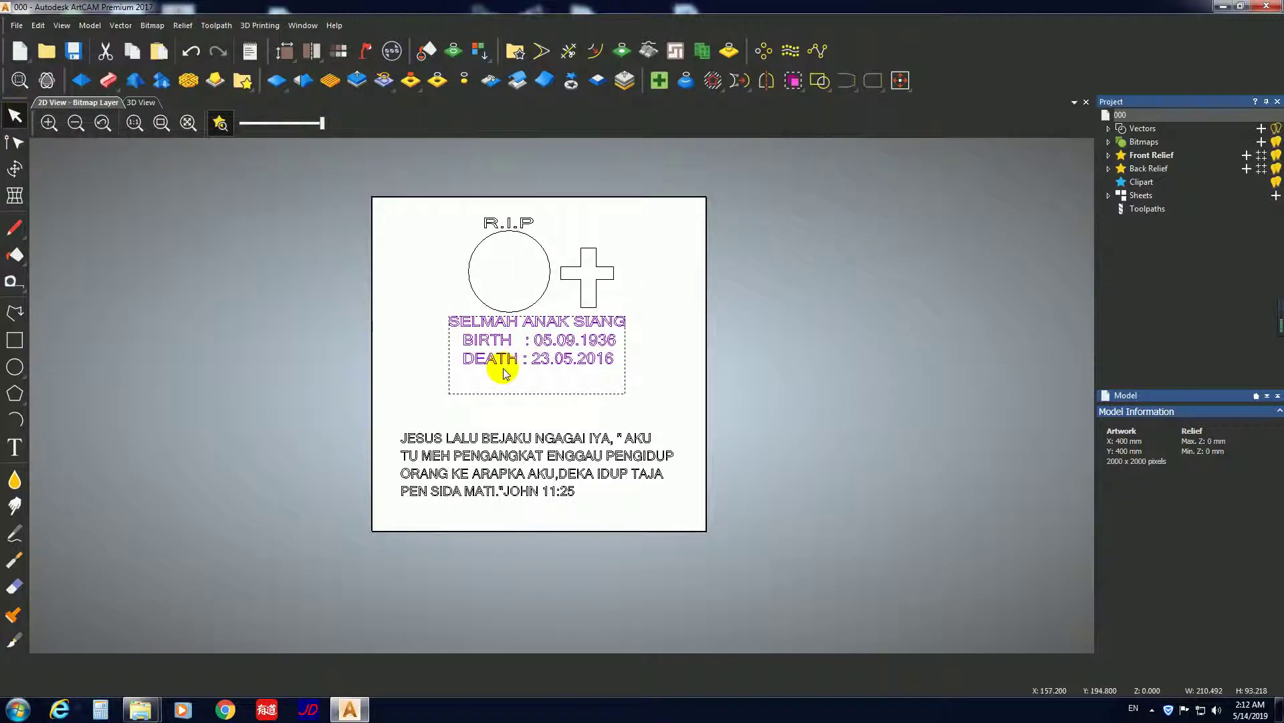
key(Down)
key(Down)
key(Down)
key(Down)
key(Down)
key(Down)
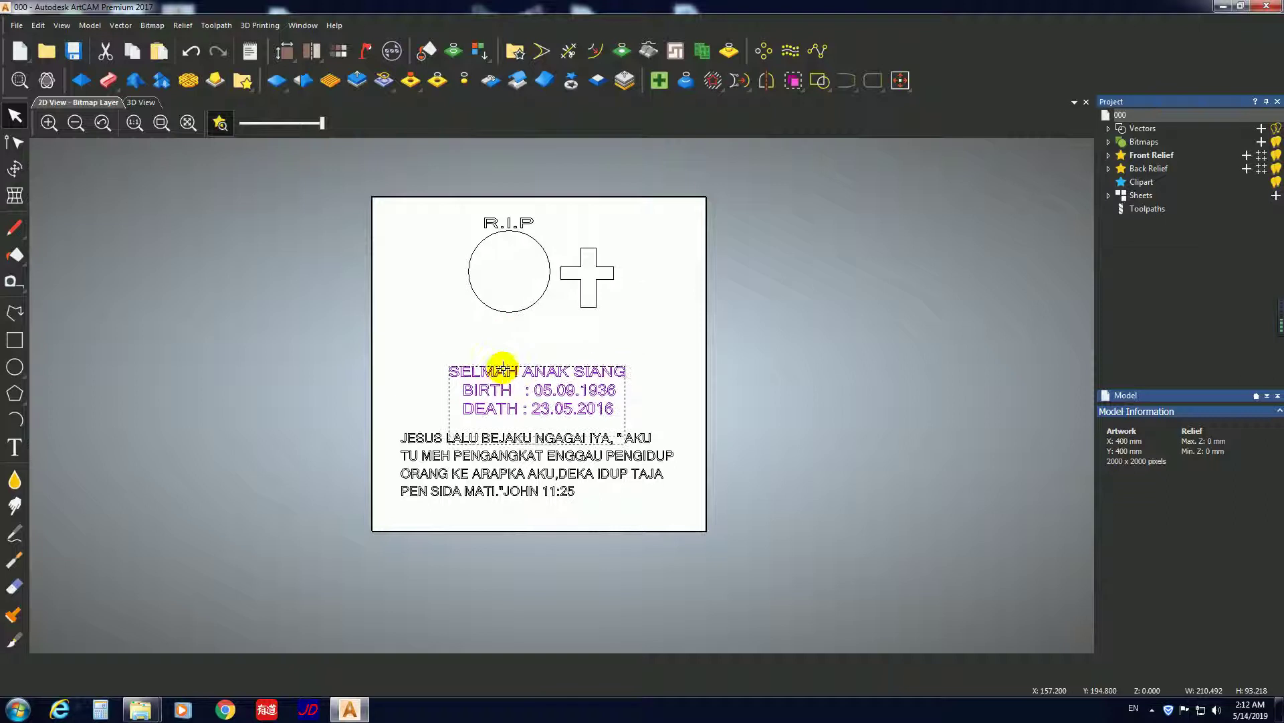
click(534, 351)
- Resize the circle below the R.I.P heading into an ellipse 80 mm wide and 100 mm high
drag(445, 207, 554, 318)
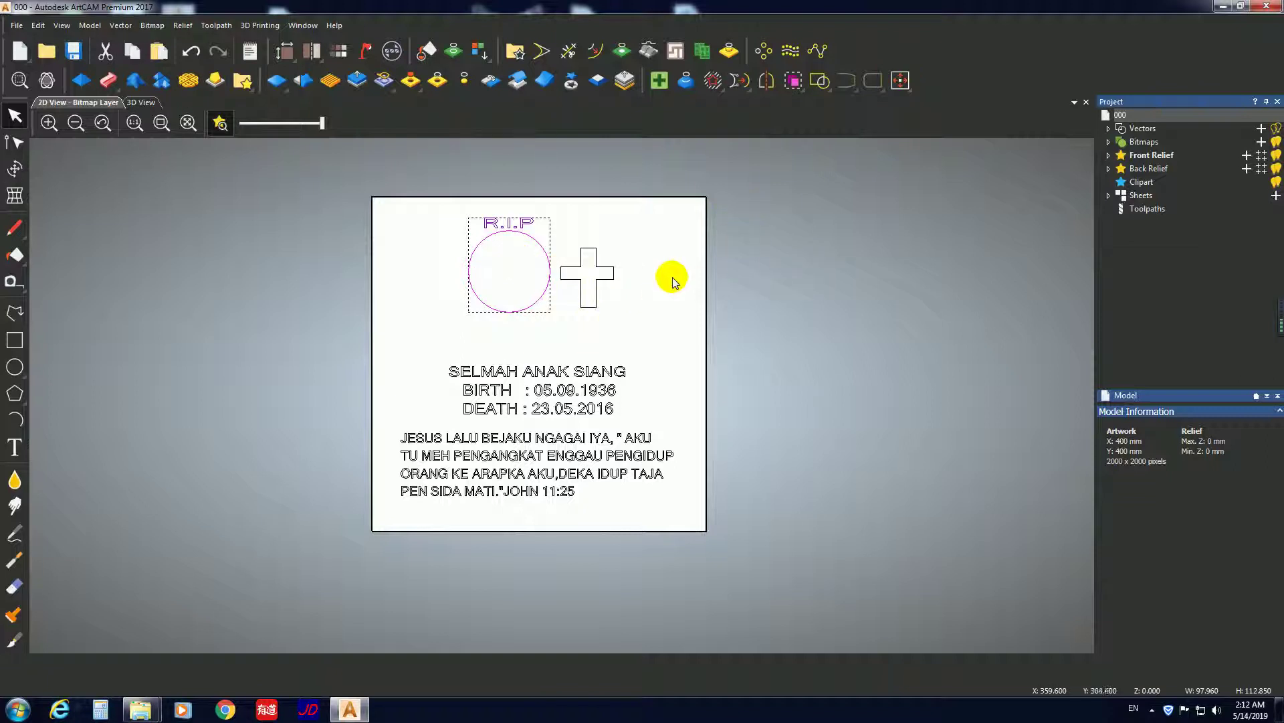
click(540, 329)
drag(499, 313, 498, 311)
click(14, 168)
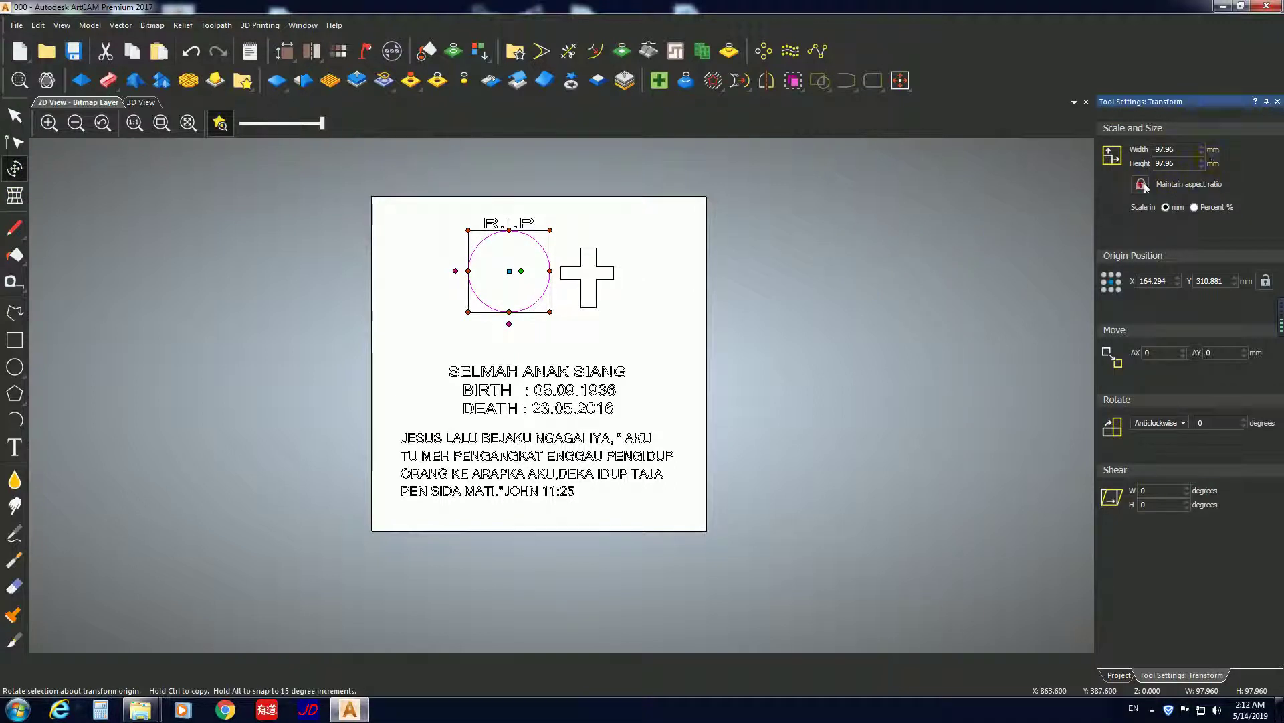
click(1184, 150)
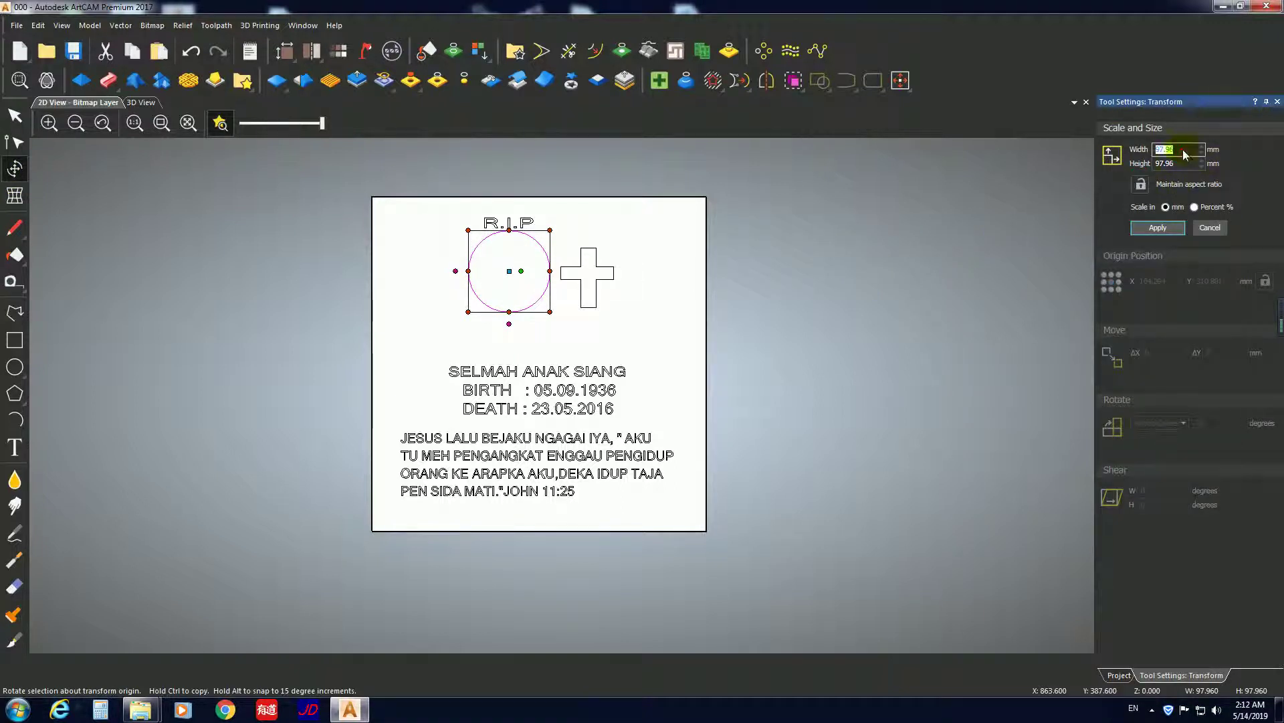
click(1184, 164)
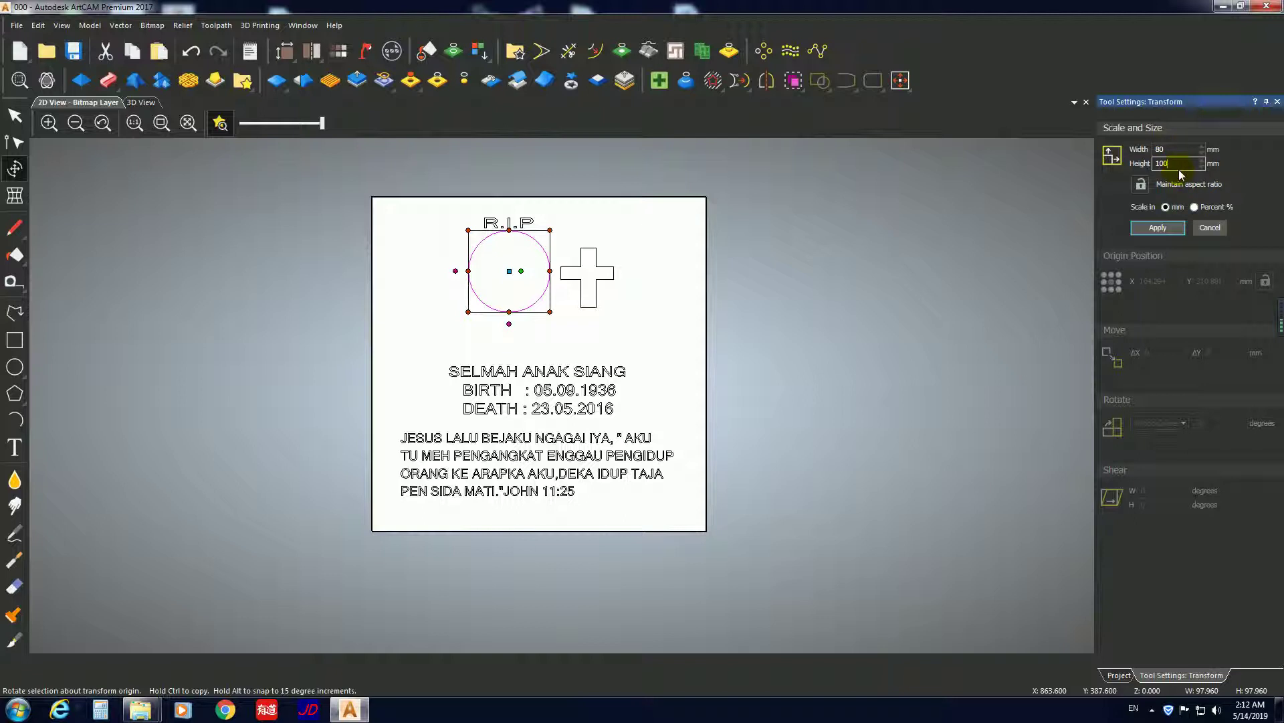
click(1160, 228)
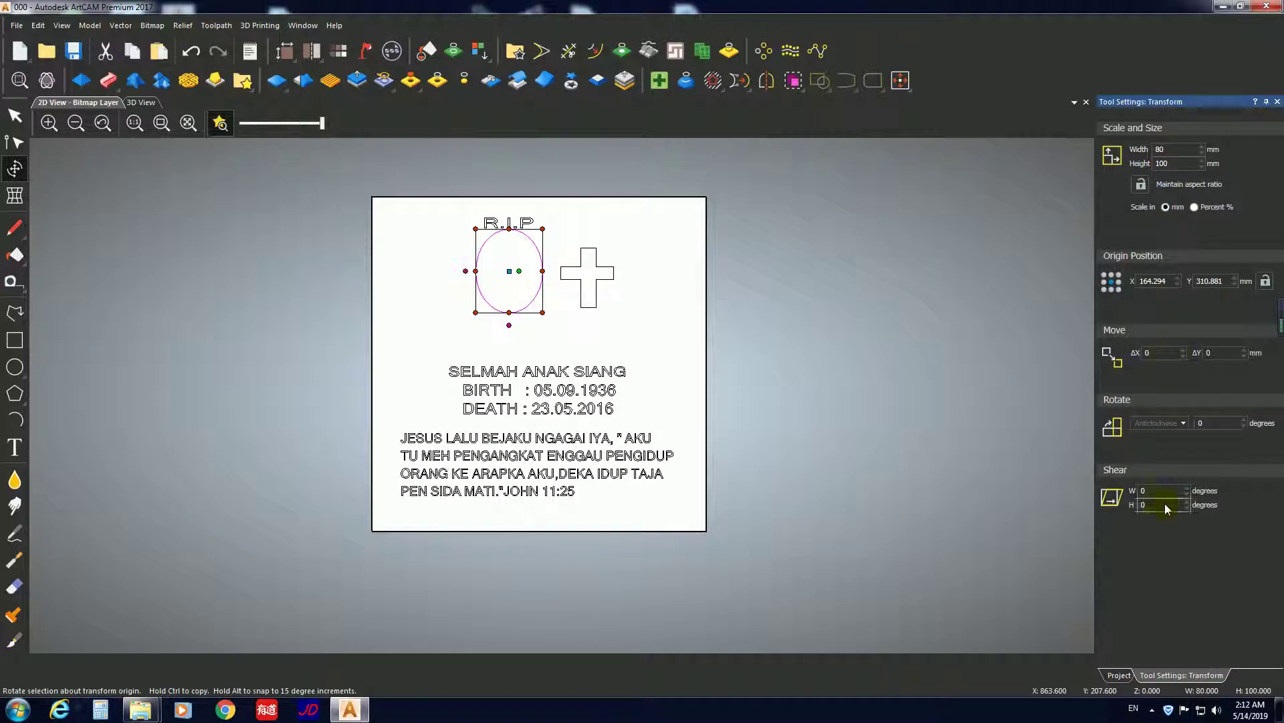
click(16, 119)
click(530, 310)
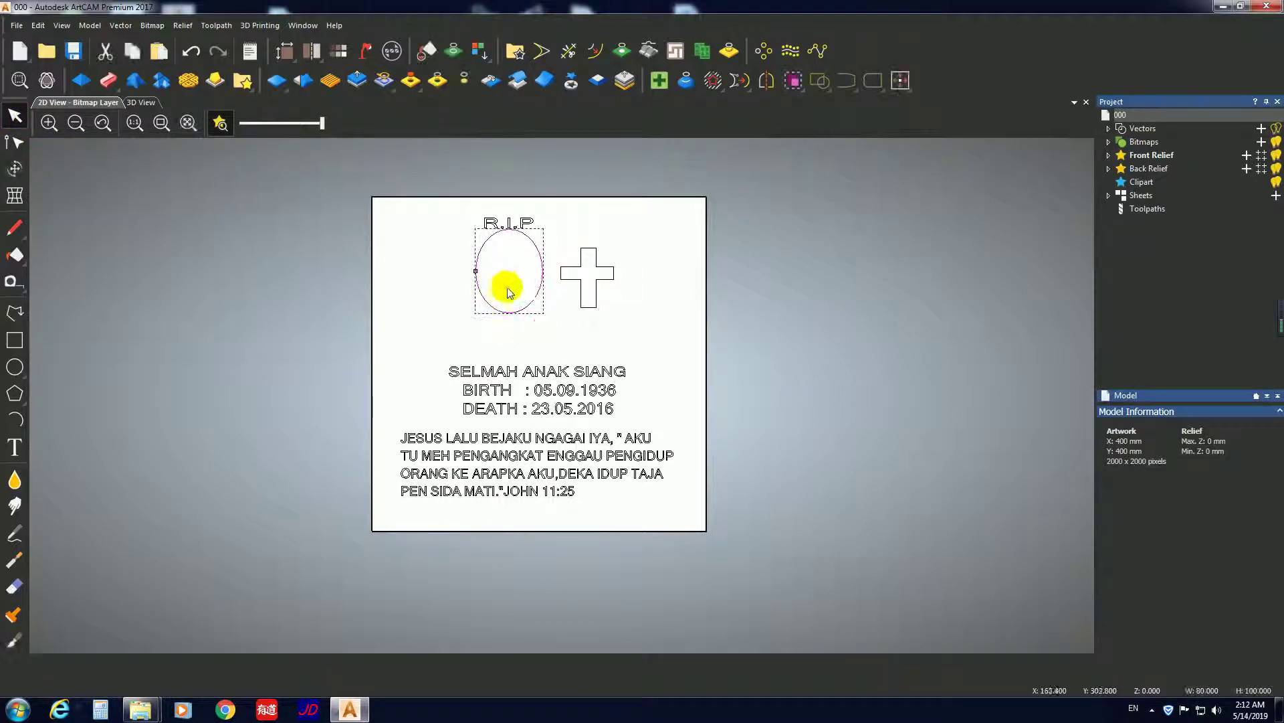
- Move the oval down clear of the R.I.P heading, then stretch the heading vertically to about 20.6 mm high
drag(482, 295, 479, 323)
drag(535, 238, 433, 203)
click(15, 169)
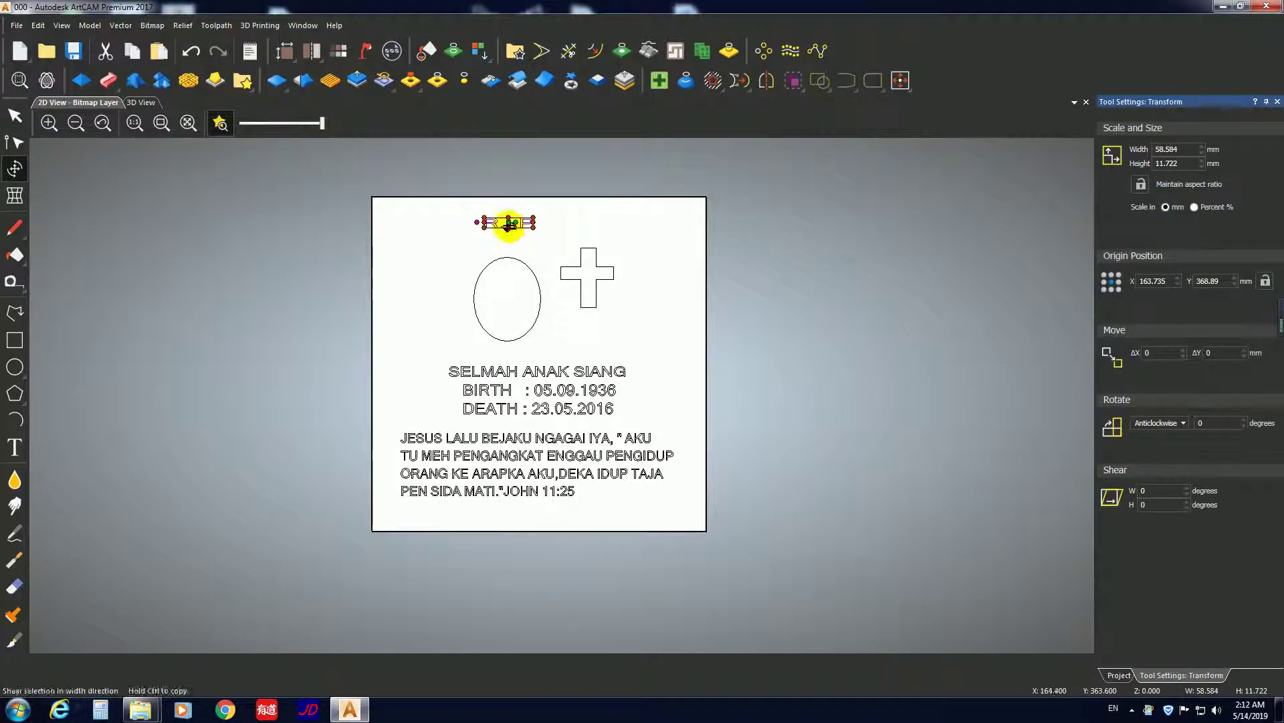
scroll(509, 226, up, 5)
drag(519, 251, 521, 307)
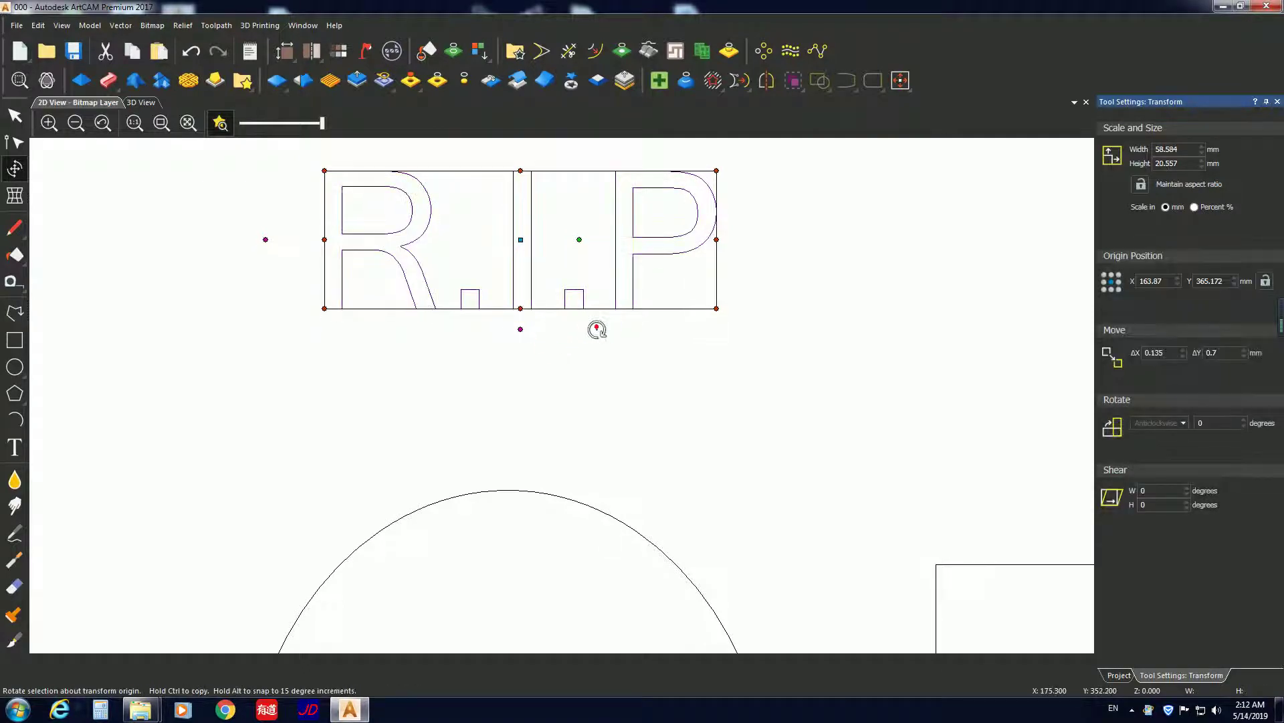
click(596, 327)
scroll(556, 334, up, 1)
scroll(556, 335, down, 5)
scroll(567, 400, up, 1)
scroll(568, 401, up, 2)
scroll(488, 355, down, 4)
scroll(535, 328, up, 2)
- Try aligning the R.I.P heading and the oval on their Y centres, then undo the alignment
drag(549, 374, 474, 293)
click(901, 81)
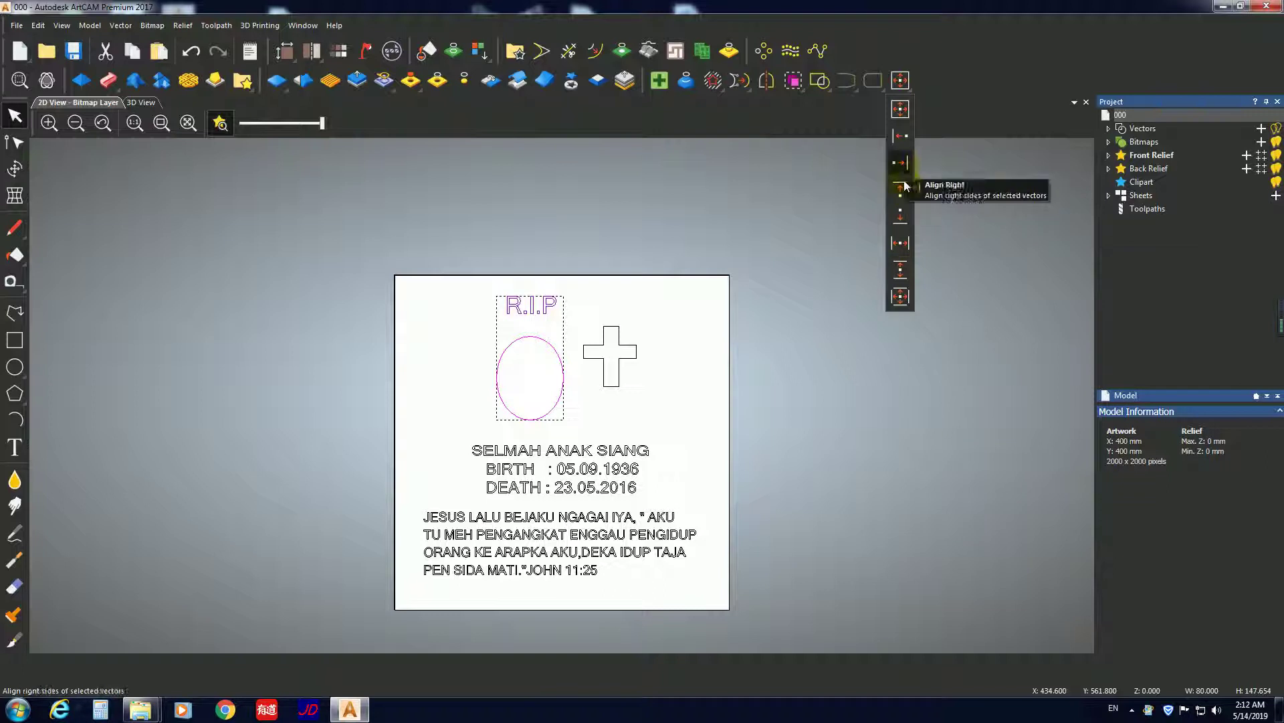
click(900, 271)
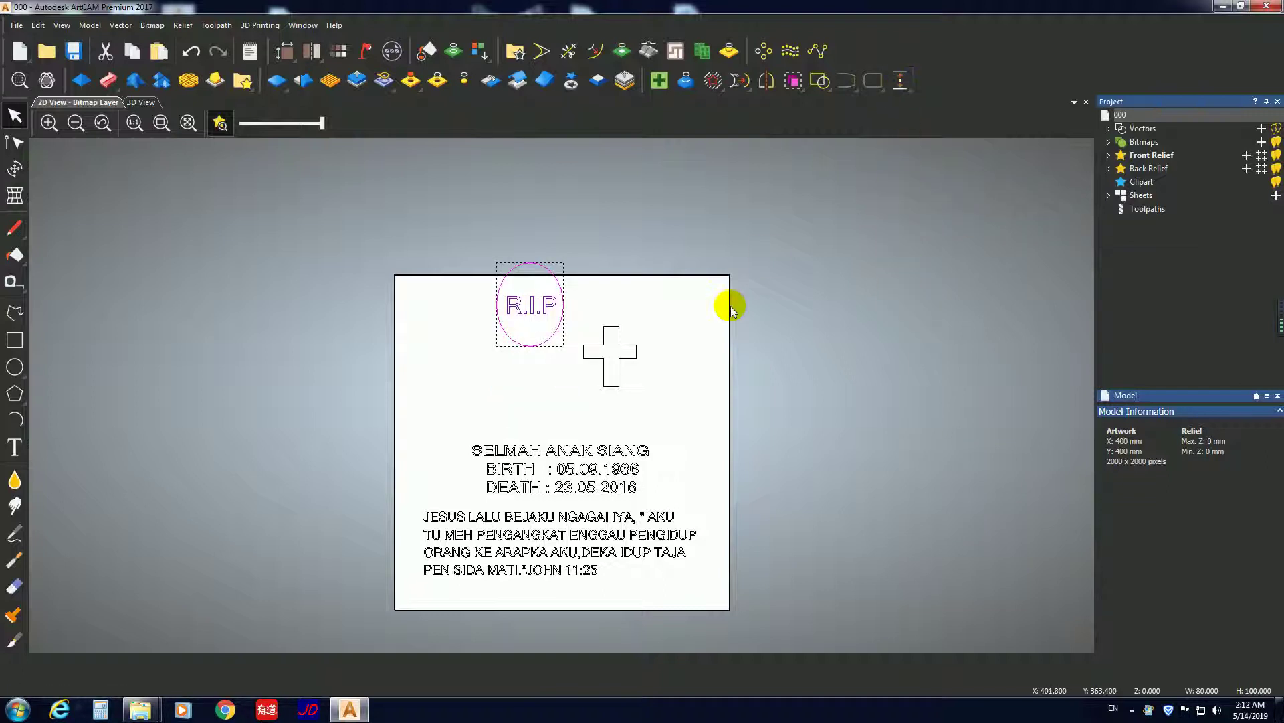
key(ctrl+z)
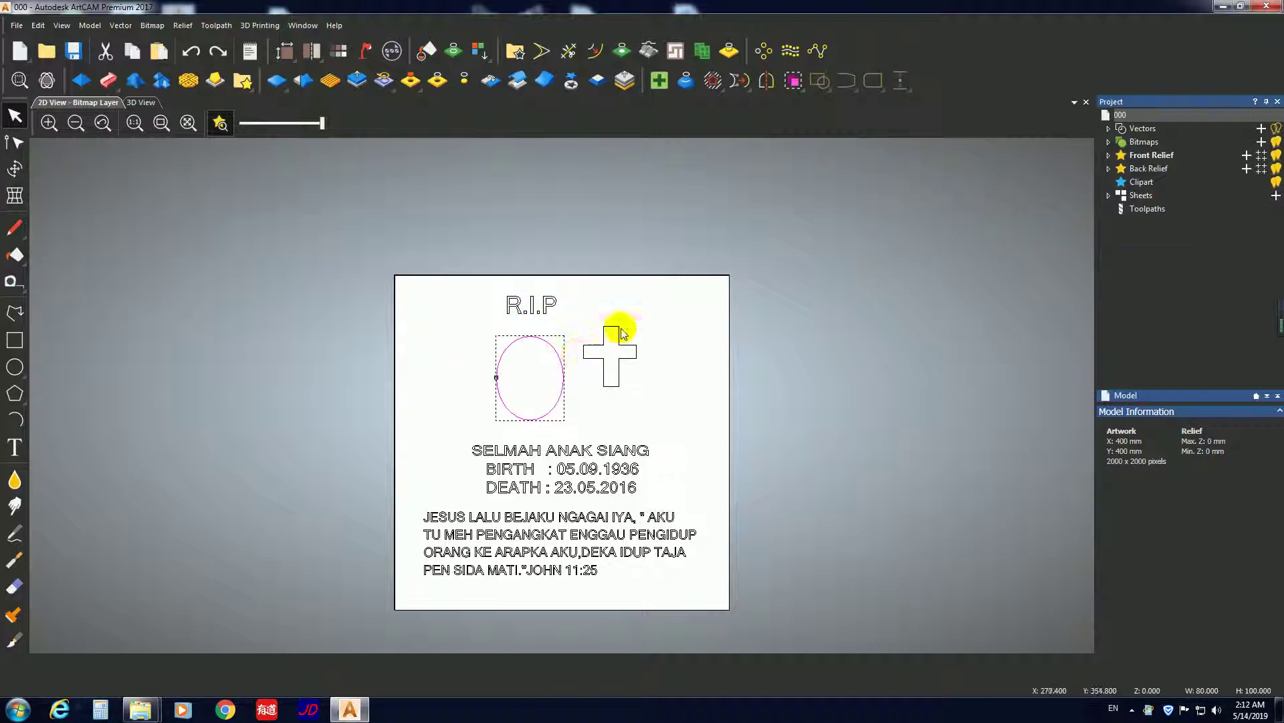
- Align the centres of the R.I.P heading and the oval in X
drag(538, 384, 498, 291)
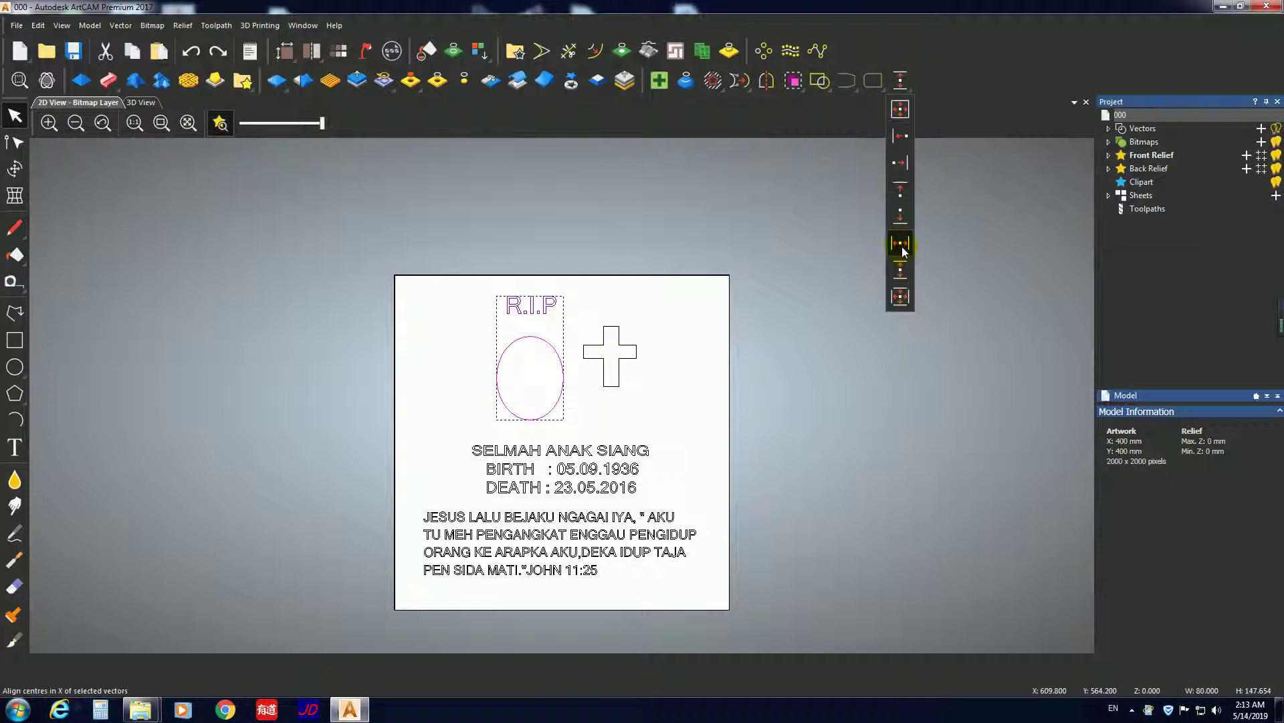
click(899, 243)
click(704, 373)
drag(532, 375, 484, 293)
click(582, 402)
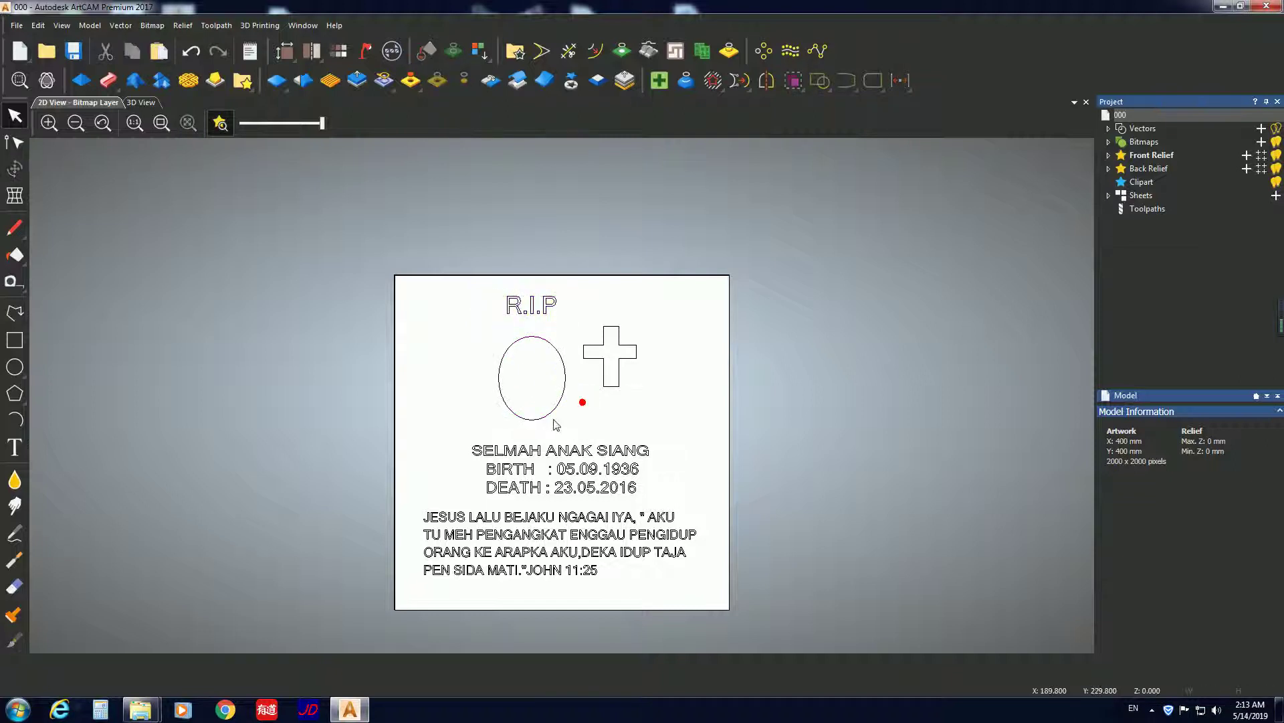
- Nudge the oval up 10 mm, closer to the R.I.P heading
click(538, 408)
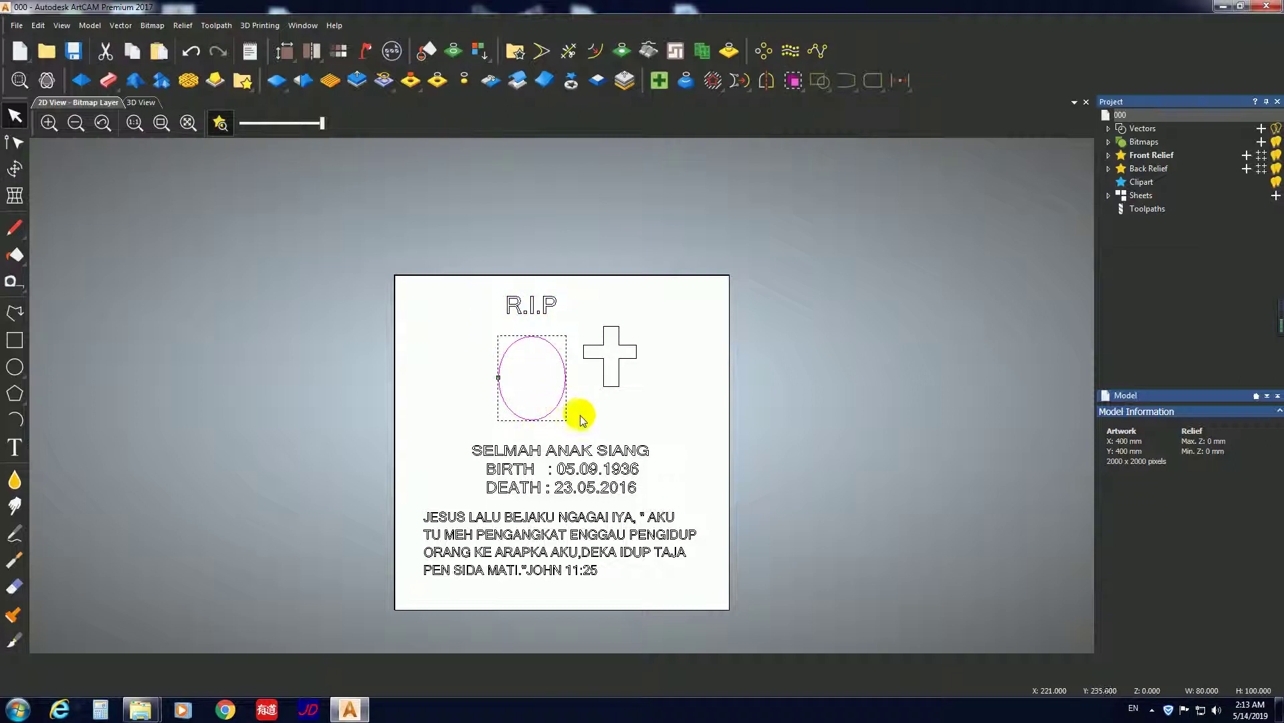
key(Up)
click(651, 394)
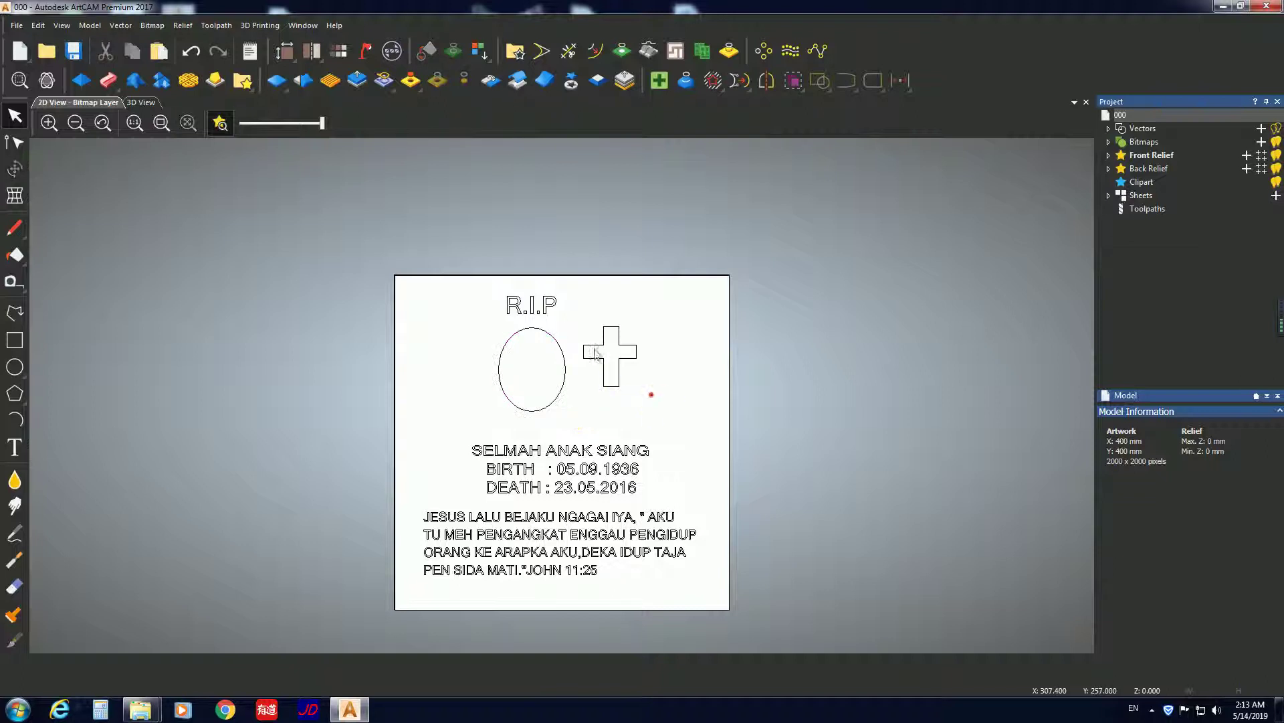
right_click(479, 302)
click(440, 309)
drag(487, 317, 484, 314)
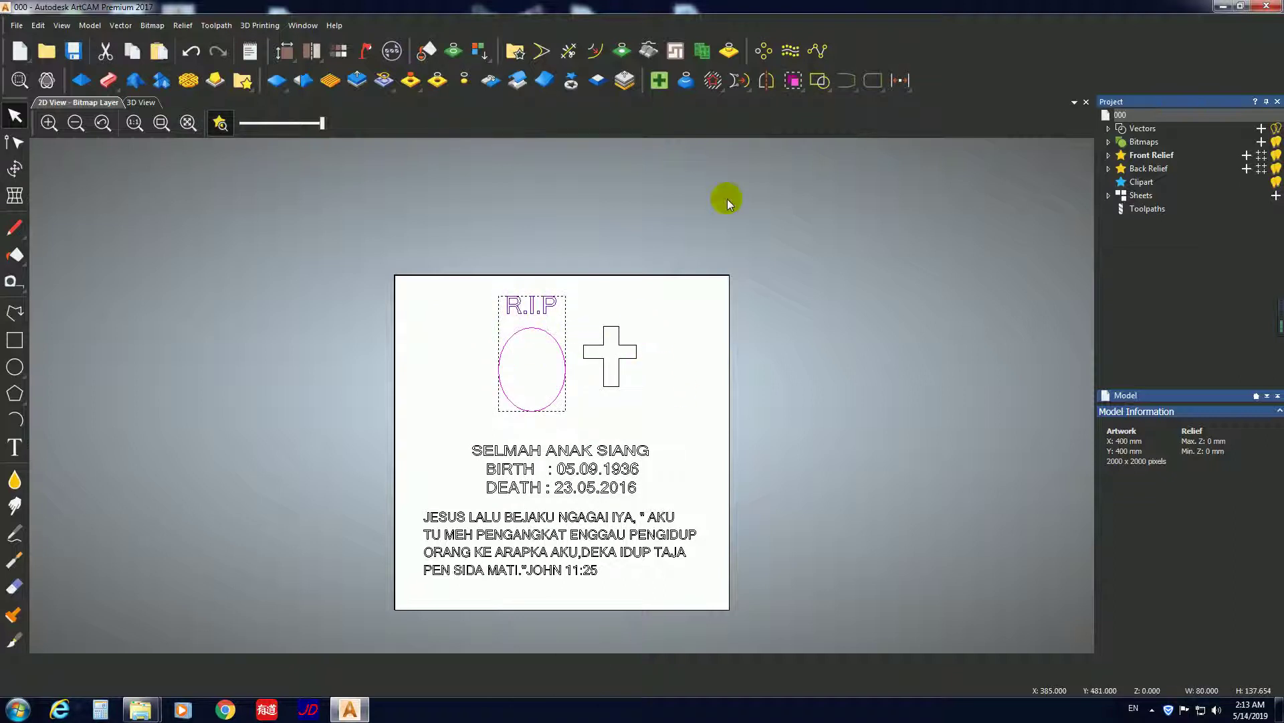
- Select the R.I.P heading, oval and cross together and align their centres in Y
click(669, 396)
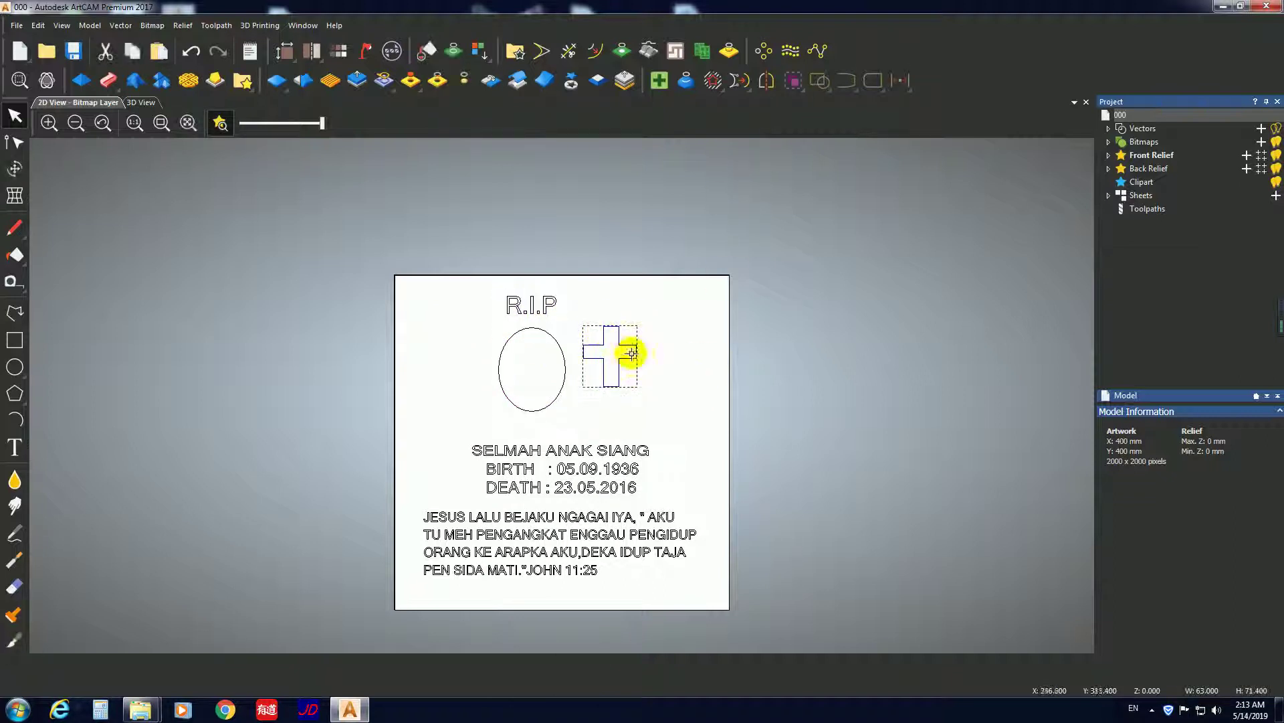
drag(585, 402, 473, 295)
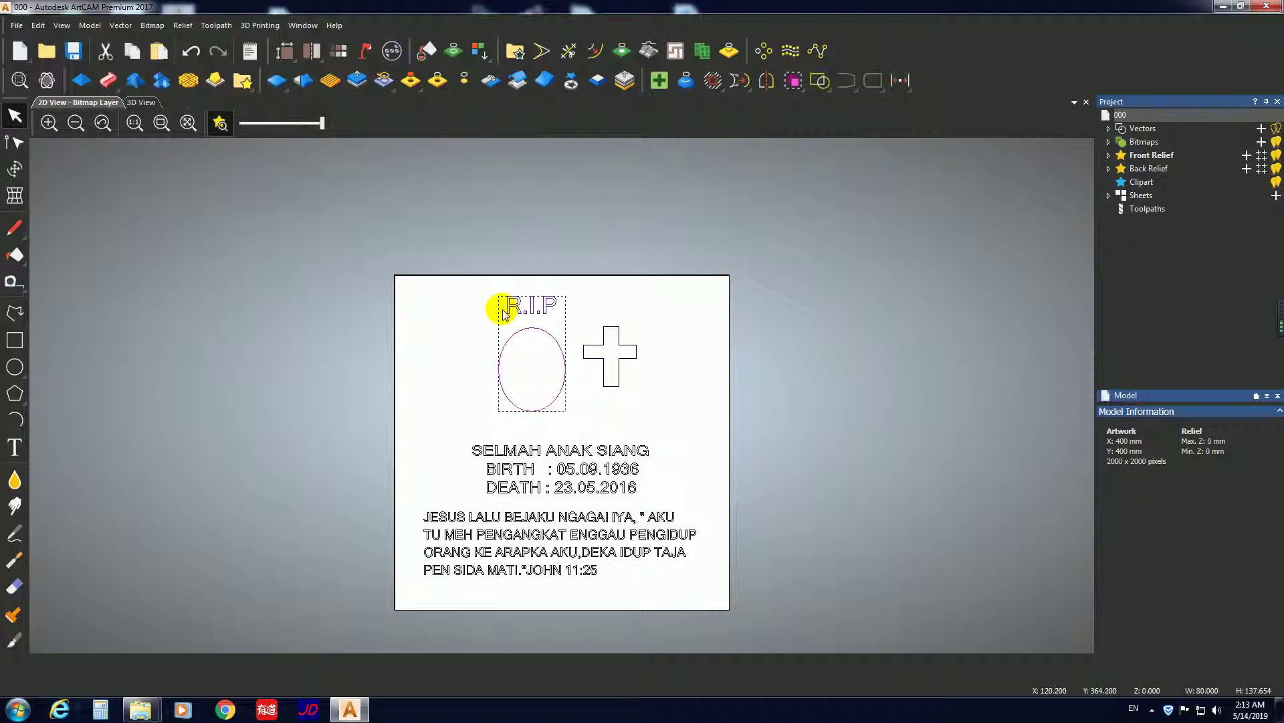
drag(669, 395, 579, 319)
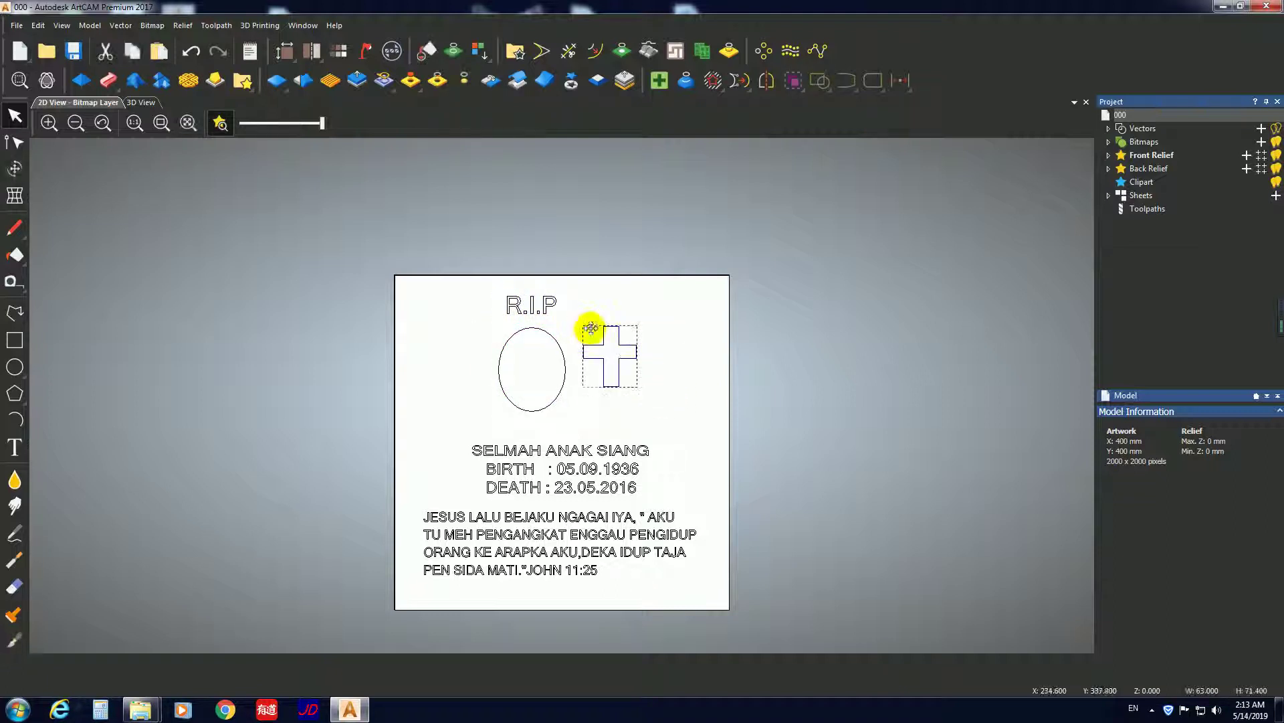
click(539, 356)
drag(681, 412, 490, 292)
click(906, 84)
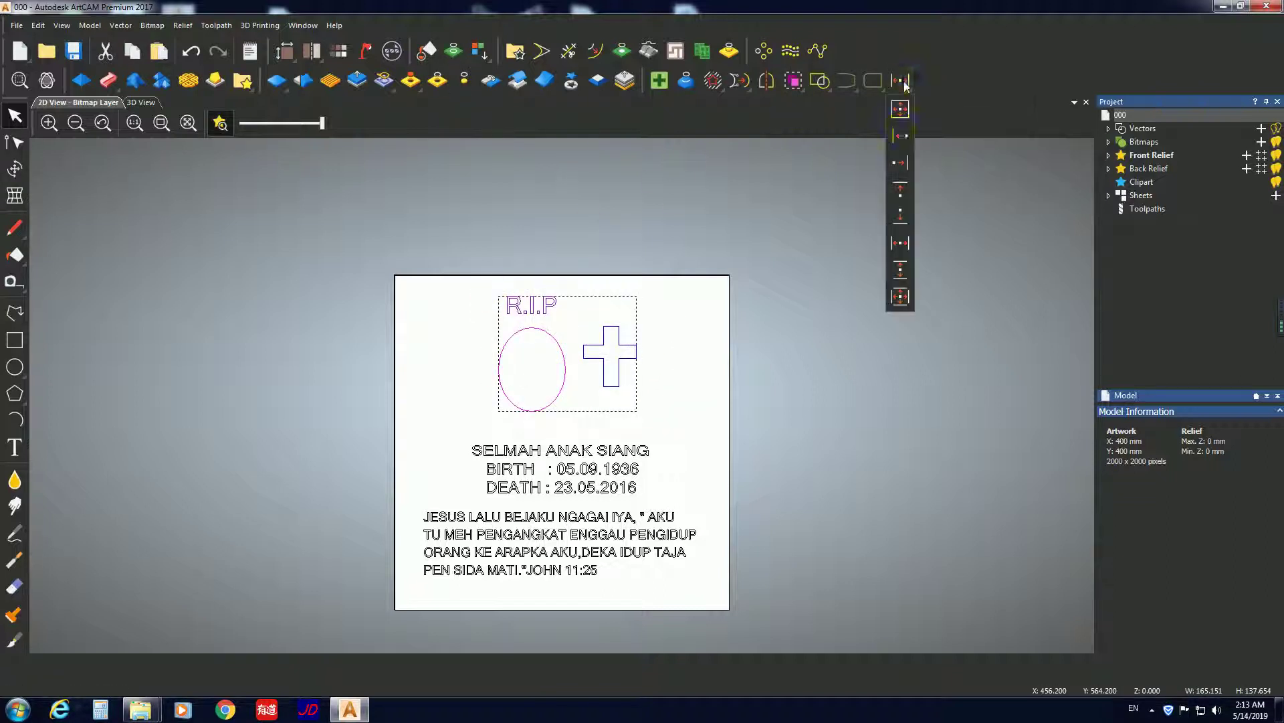
click(900, 270)
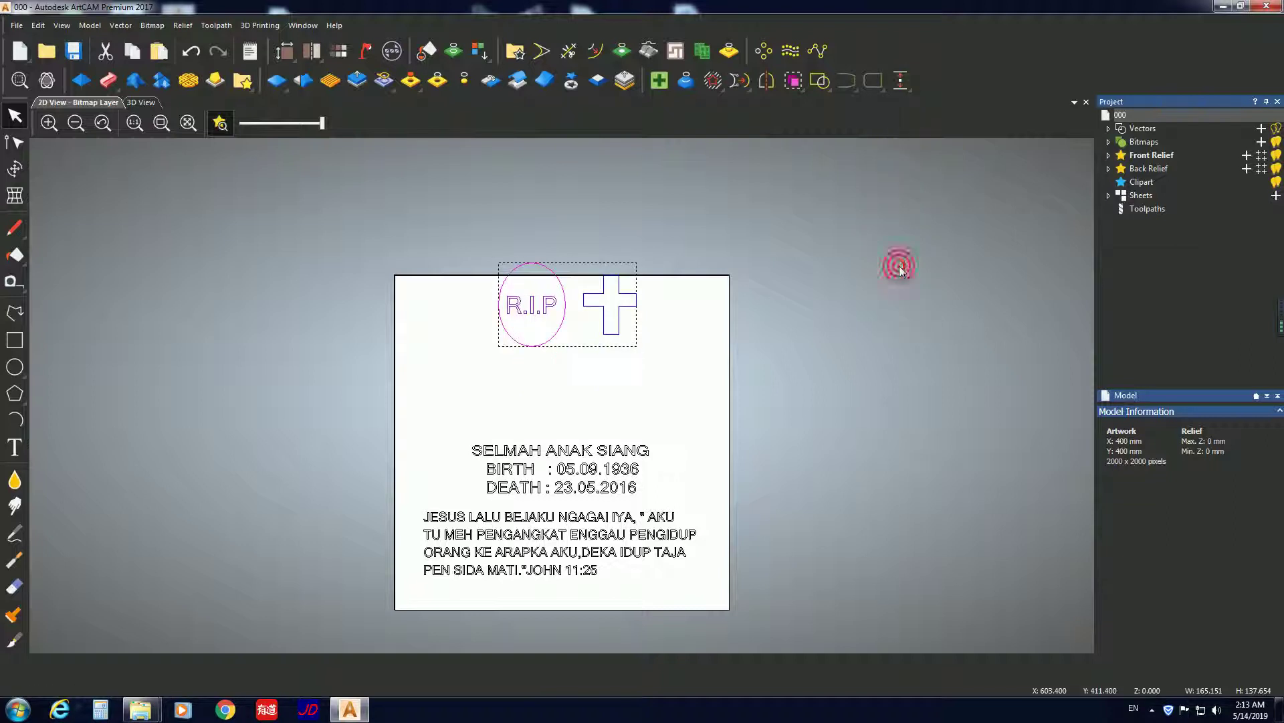
- Move the oval and cross down together so the oval sits below the R.I.P heading
drag(634, 388, 565, 303)
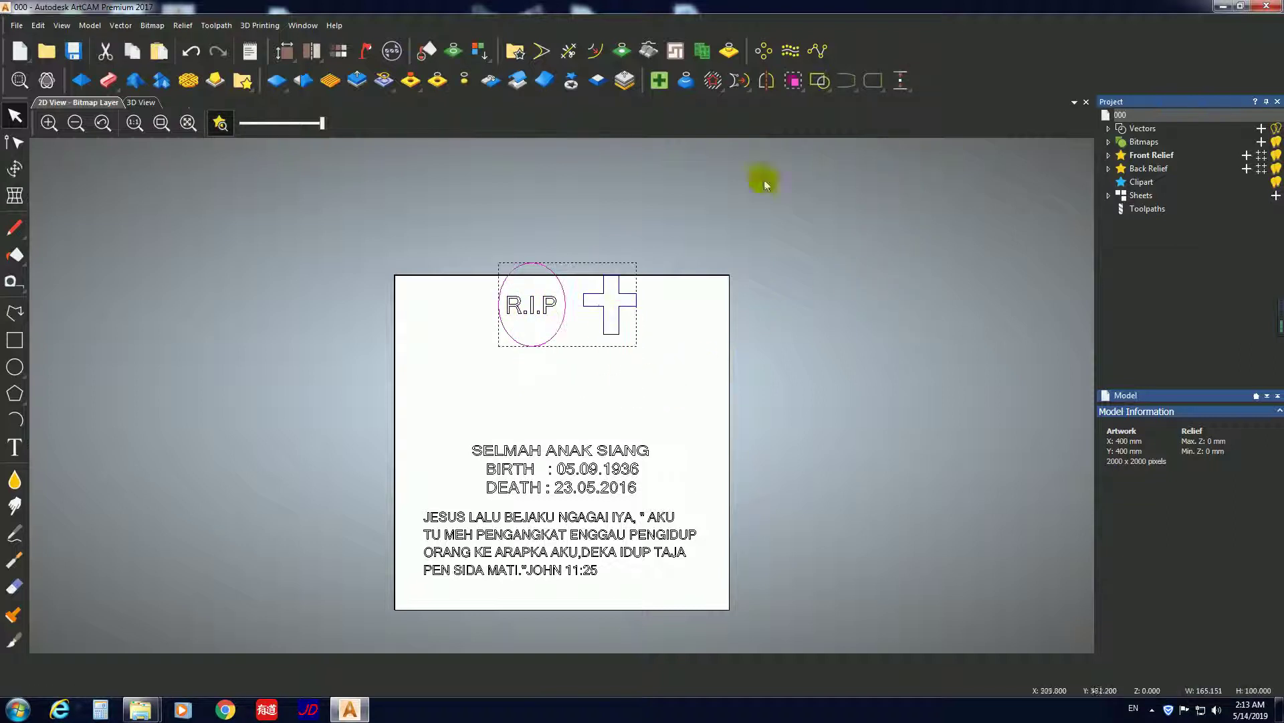
drag(621, 387, 555, 296)
drag(665, 372, 563, 293)
key(Down)
key(Down)
key(Down)
key(Down)
key(Down)
key(Down)
key(Down)
key(Down)
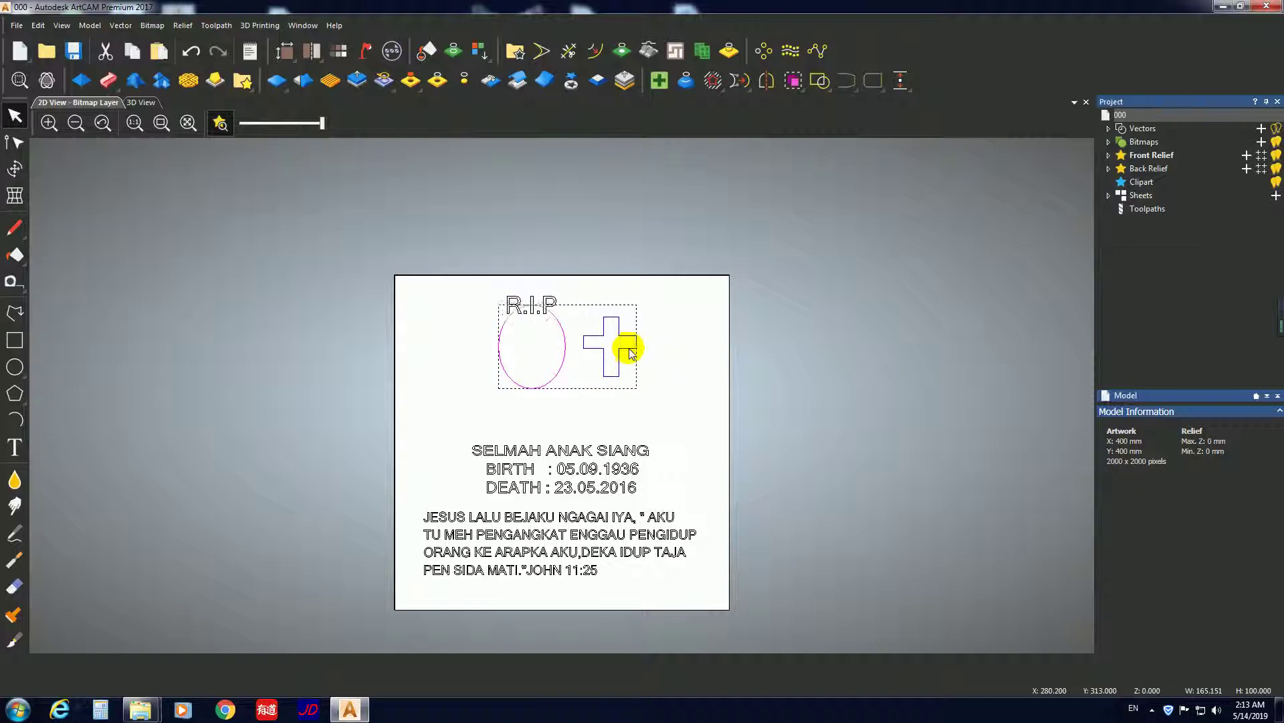
key(Up)
- Raise the cross slightly above the oval's centre and stretch it vertically to about 80 mm high
drag(666, 400, 611, 340)
key(Up)
- Nudge the cross 20 mm to the right, away from the oval, and fine-tune its height position
key(Up)
key(Up)
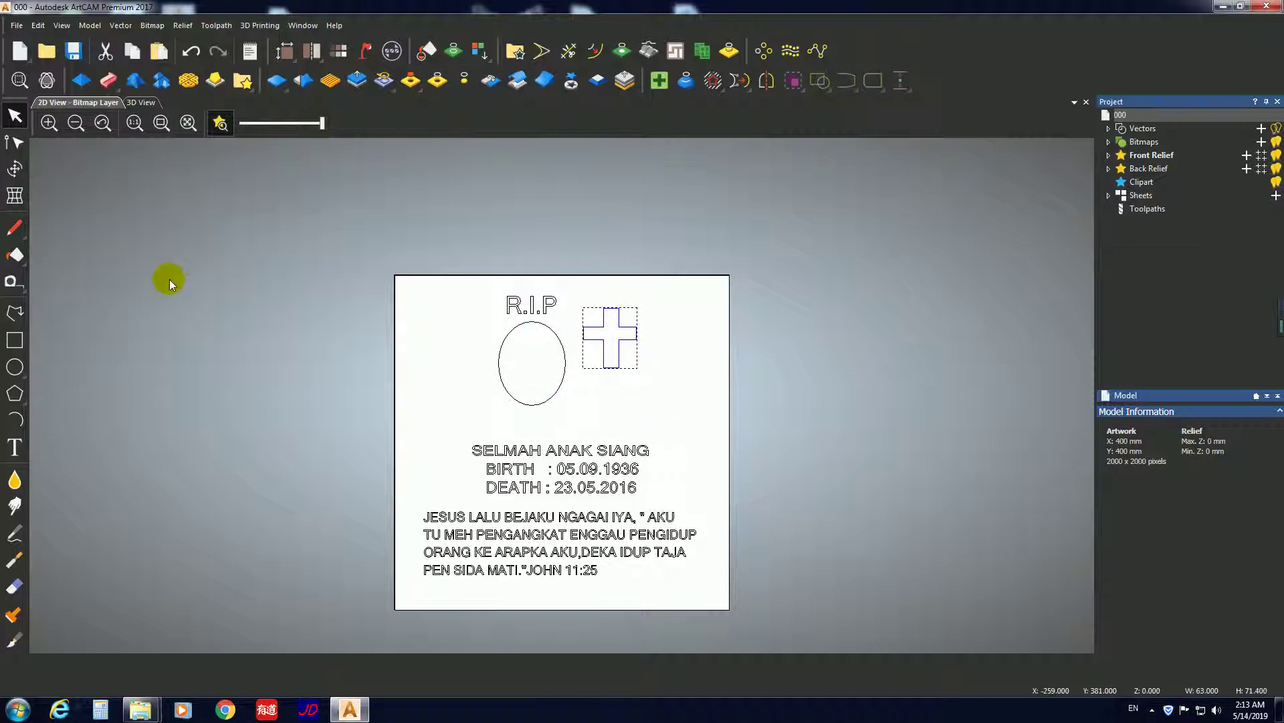
click(15, 168)
drag(610, 366, 612, 333)
click(680, 406)
key(Right)
key(Down)
key(Down)
key(Up)
key(Right)
key(Up)
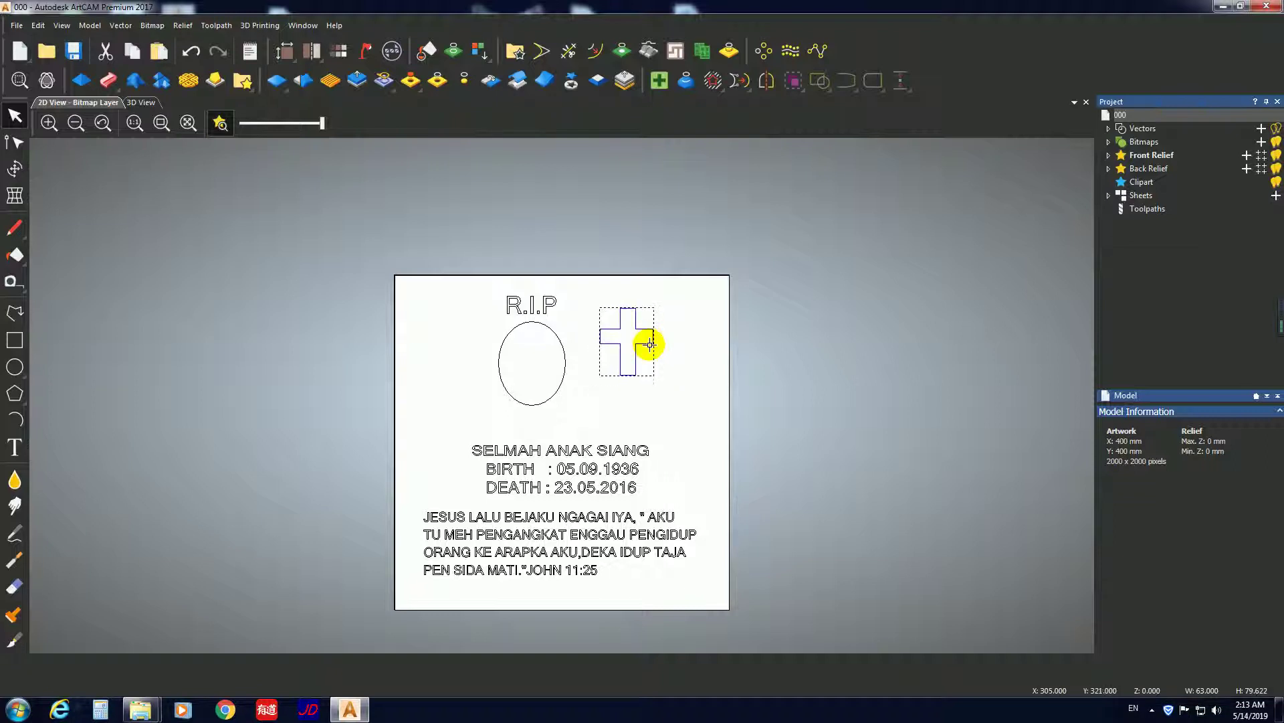
- Centre the R.I.P heading, oval and cross together in the artwork, then nudge them up near the plaque's upper edge
drag(666, 415, 503, 313)
key(Down)
key(Down)
key(Left)
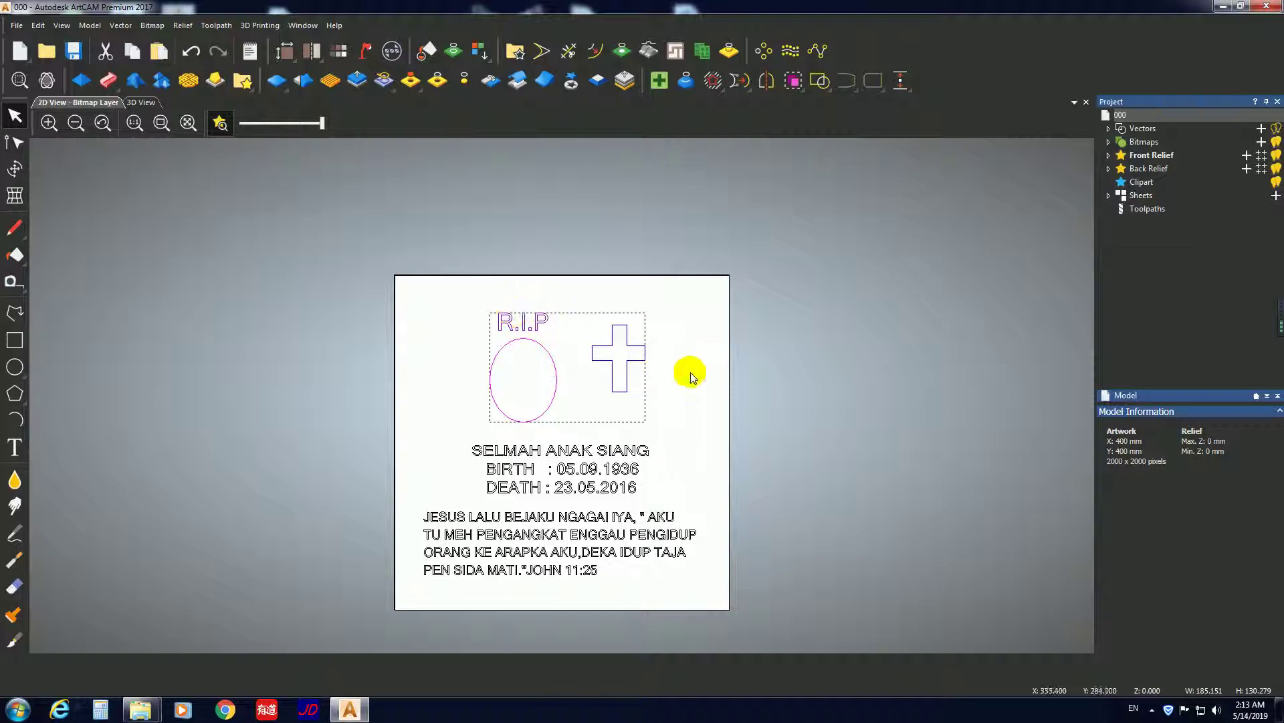
click(913, 87)
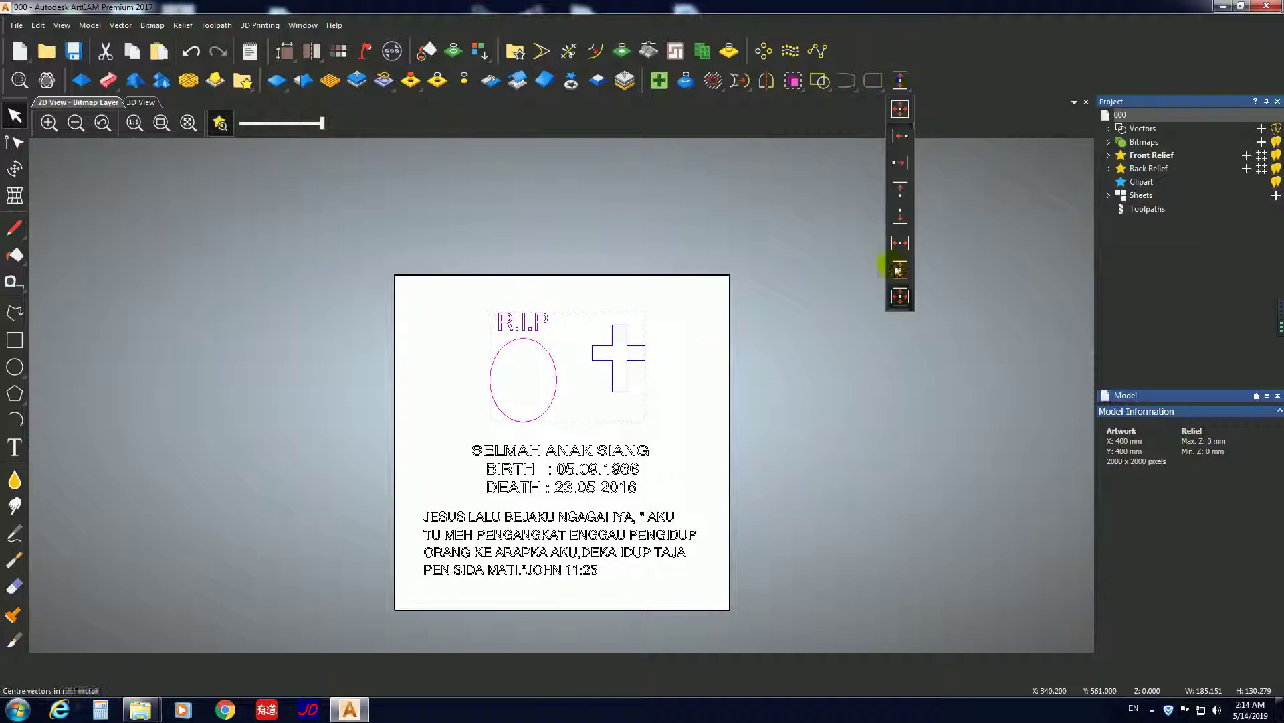
click(898, 110)
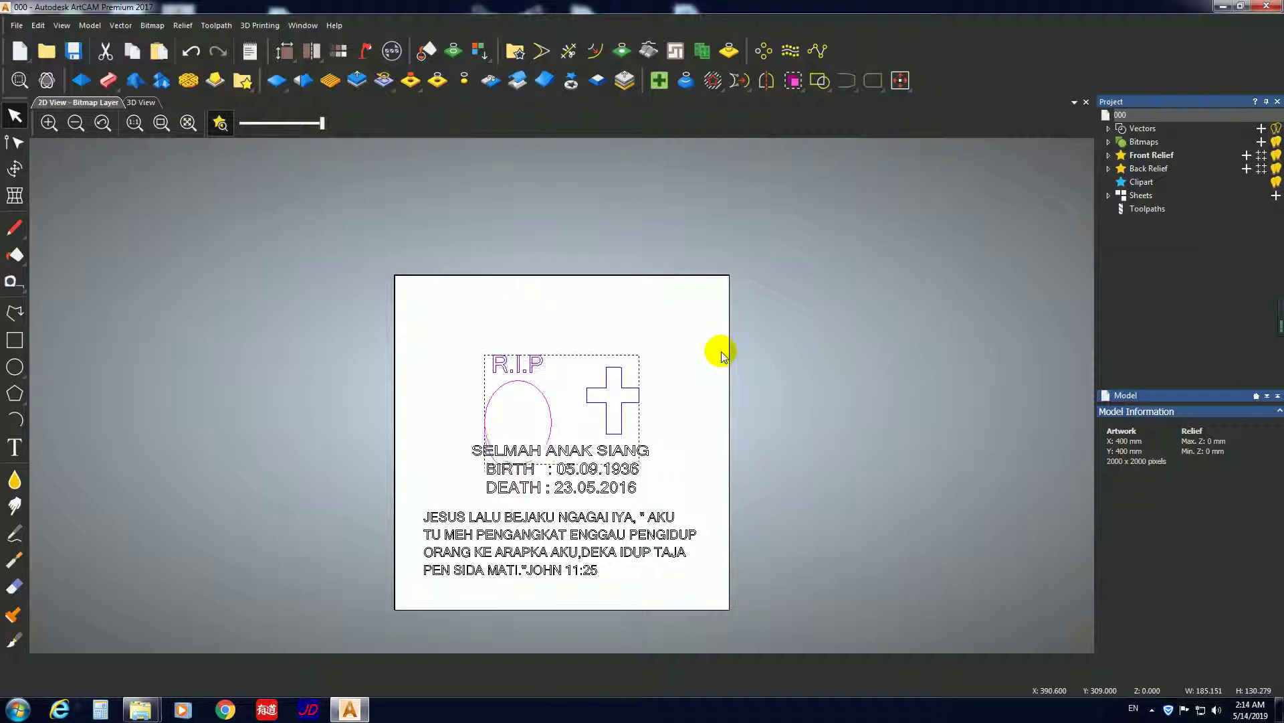
key(Up)
key(Up)
key(Up)
key(Up)
key(Up)
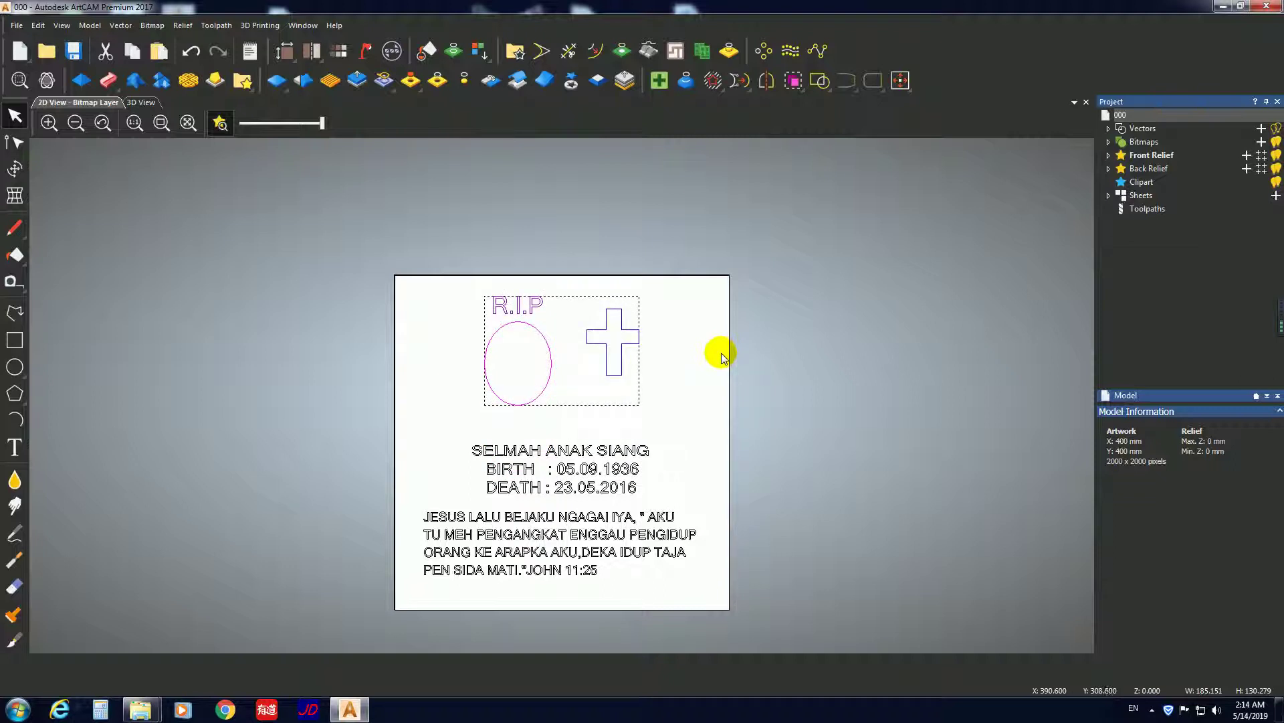
- Nudge the name, birth and death text block up to just below the oval
click(684, 378)
click(672, 477)
key(Up)
key(Up)
key(Up)
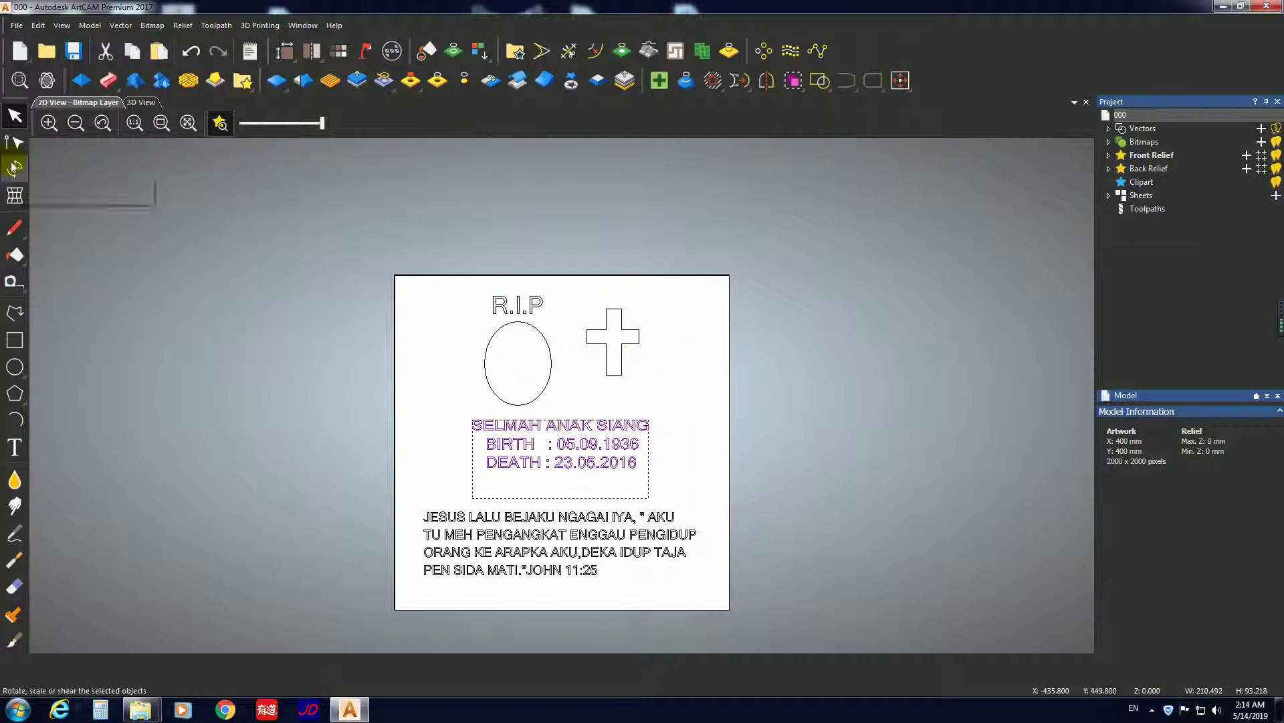
- Enlarge only the name line to about 265 mm wide and 17 mm high
click(696, 442)
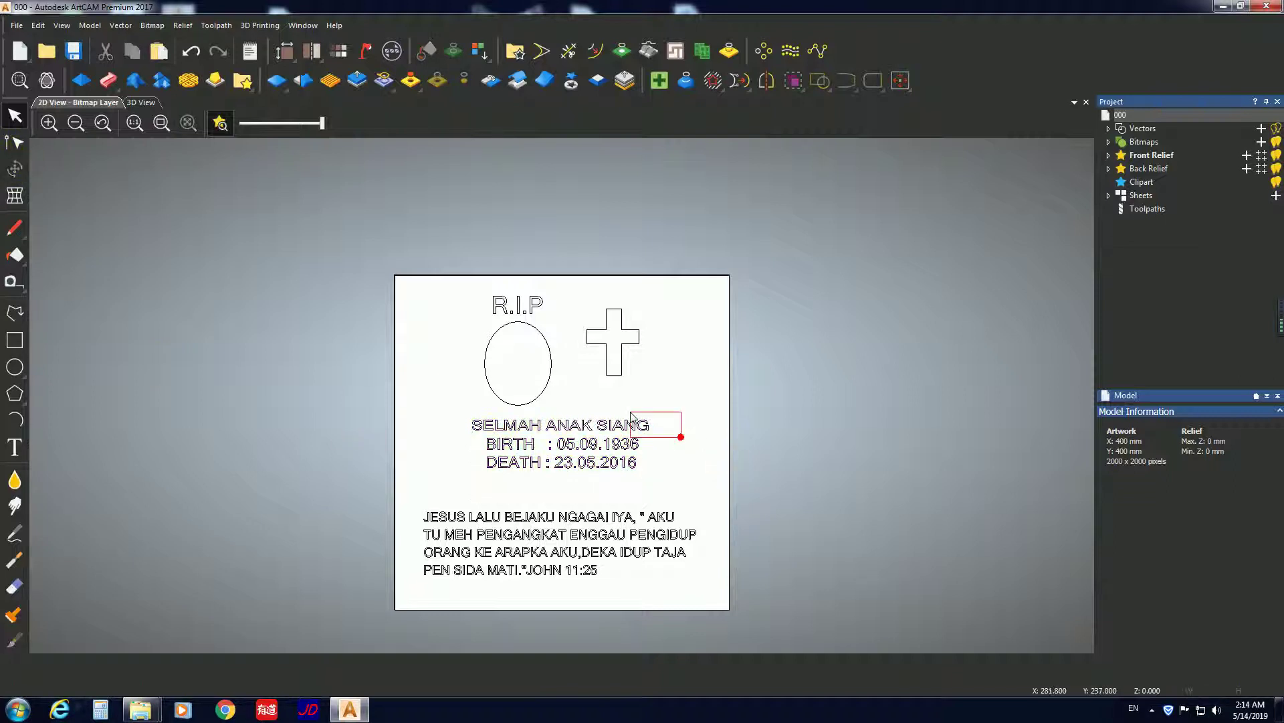
drag(631, 415, 665, 424)
click(15, 169)
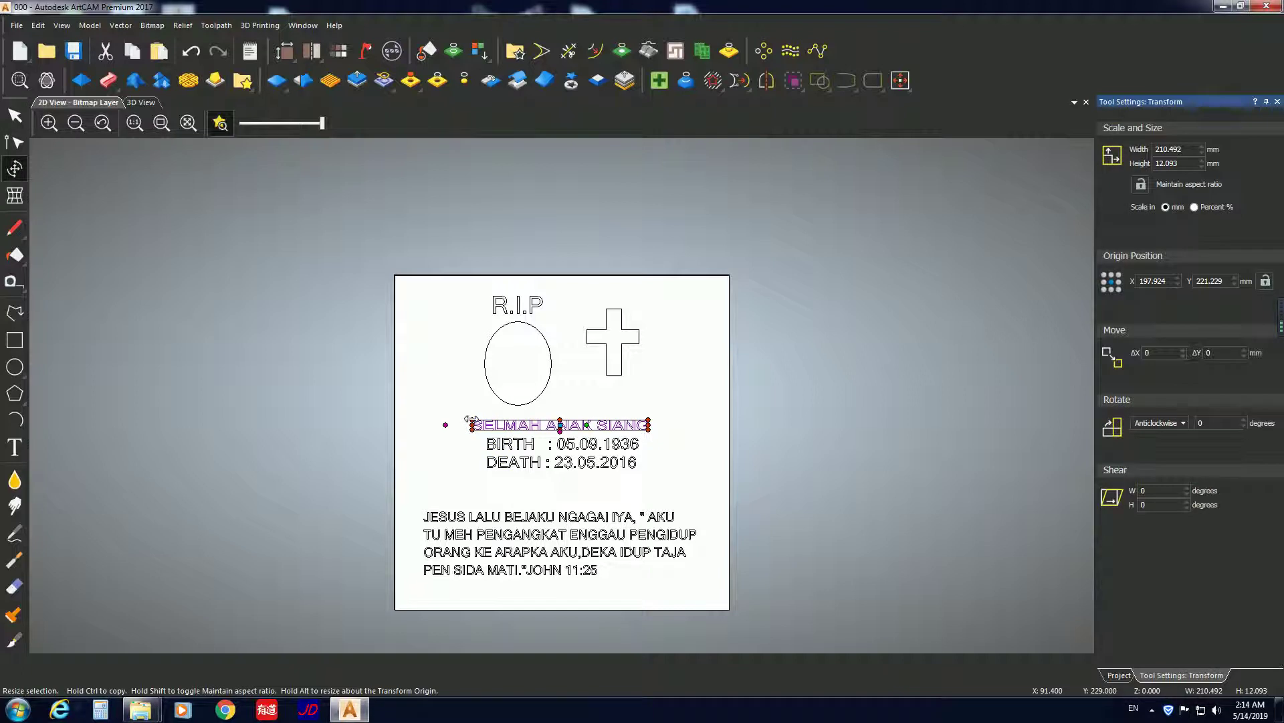
scroll(472, 421, up, 5)
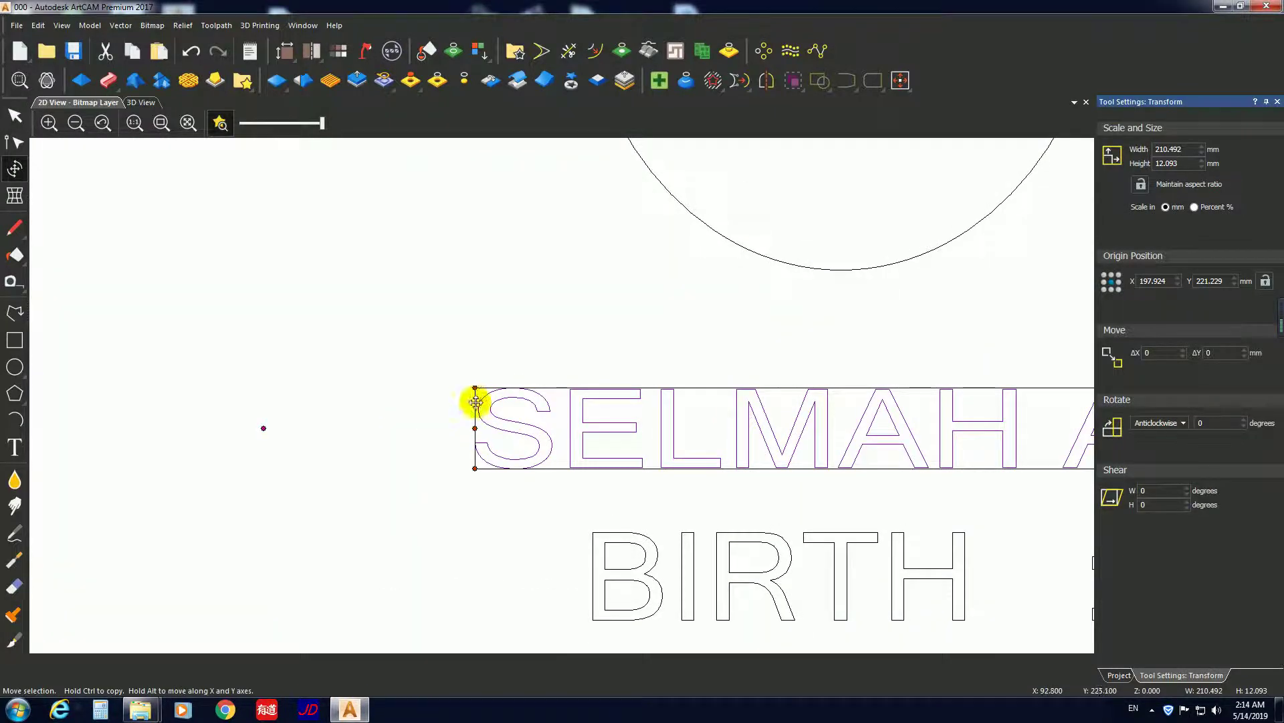
scroll(474, 398, down, 5)
scroll(723, 395, up, 4)
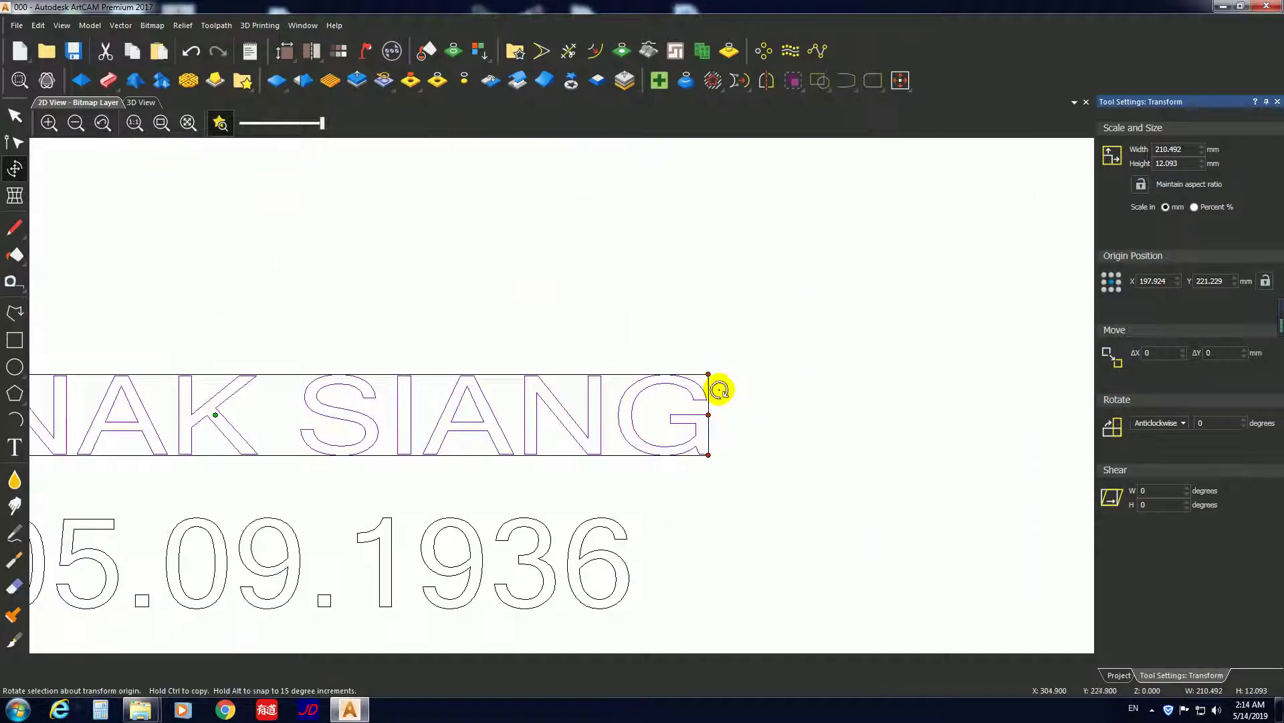
scroll(589, 462, up, 3)
right_click(544, 473)
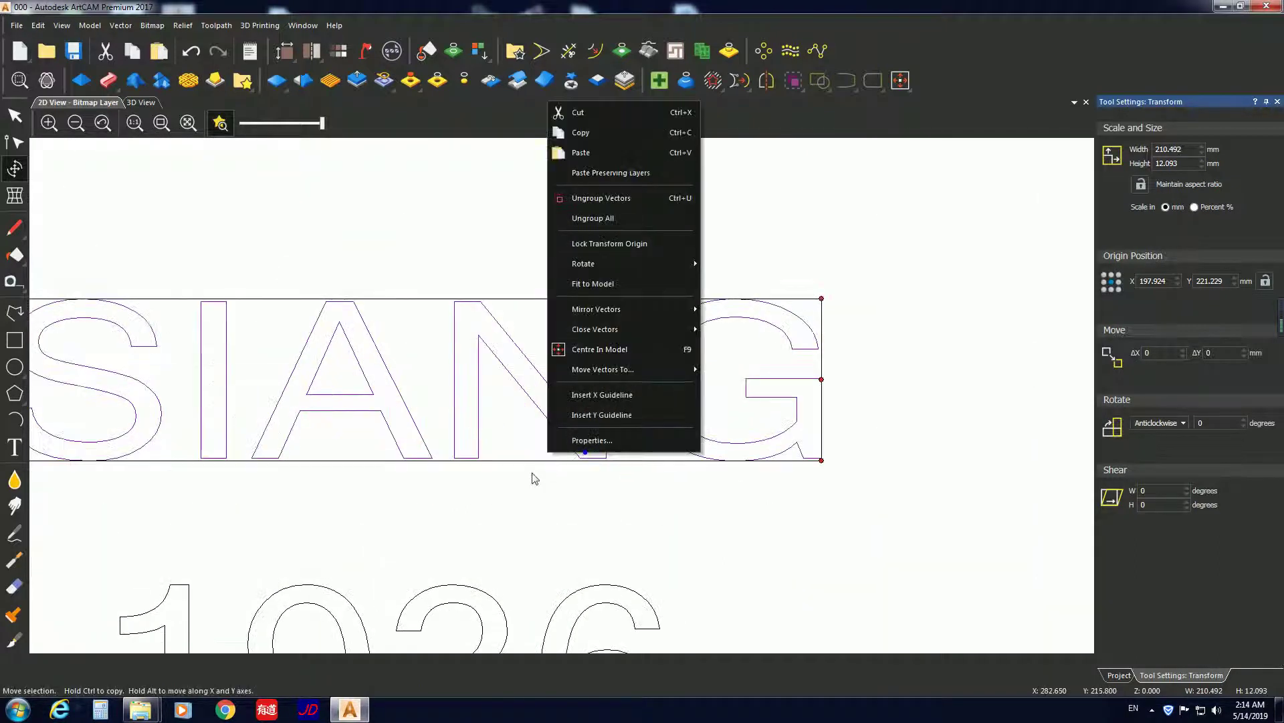
click(823, 298)
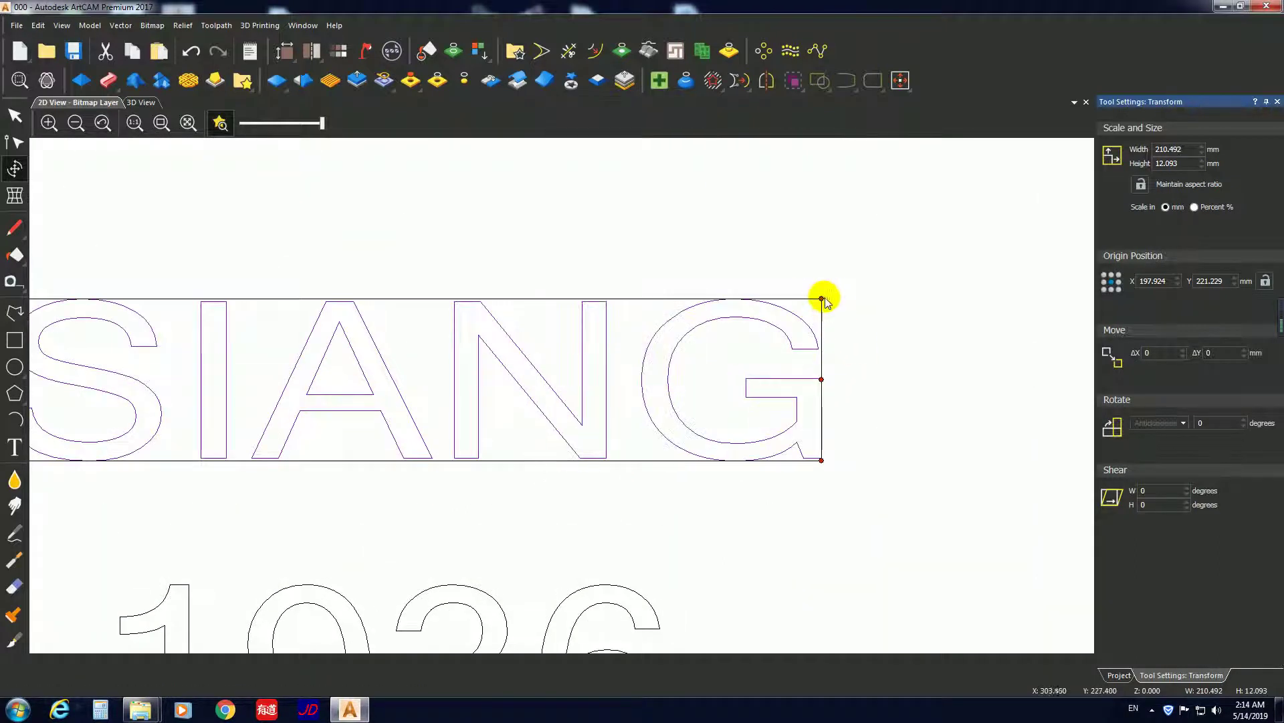
scroll(410, 337, up, 6)
scroll(410, 336, down, 6)
drag(249, 324, 249, 315)
drag(602, 315, 782, 306)
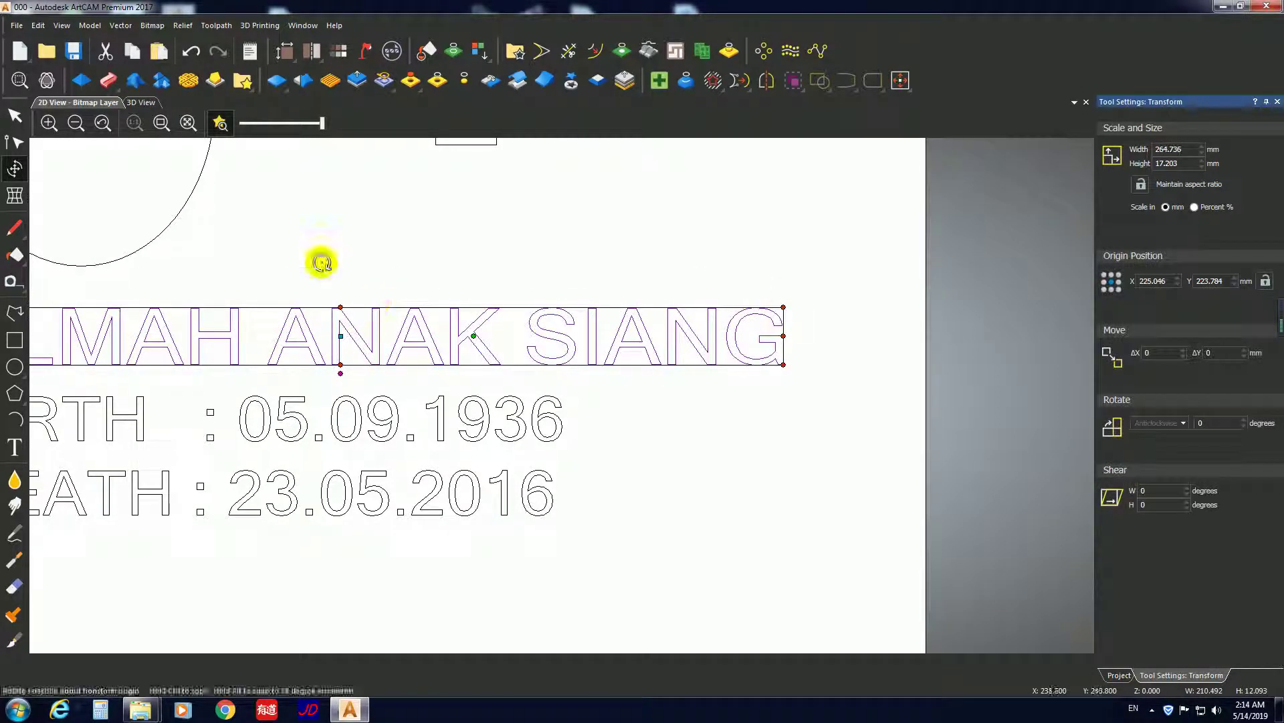
- Shift the enlarged name line to the plaque's horizontal centre and set the birth and death lines slightly further below it
click(15, 120)
scroll(542, 430, up, 5)
scroll(544, 435, down, 10)
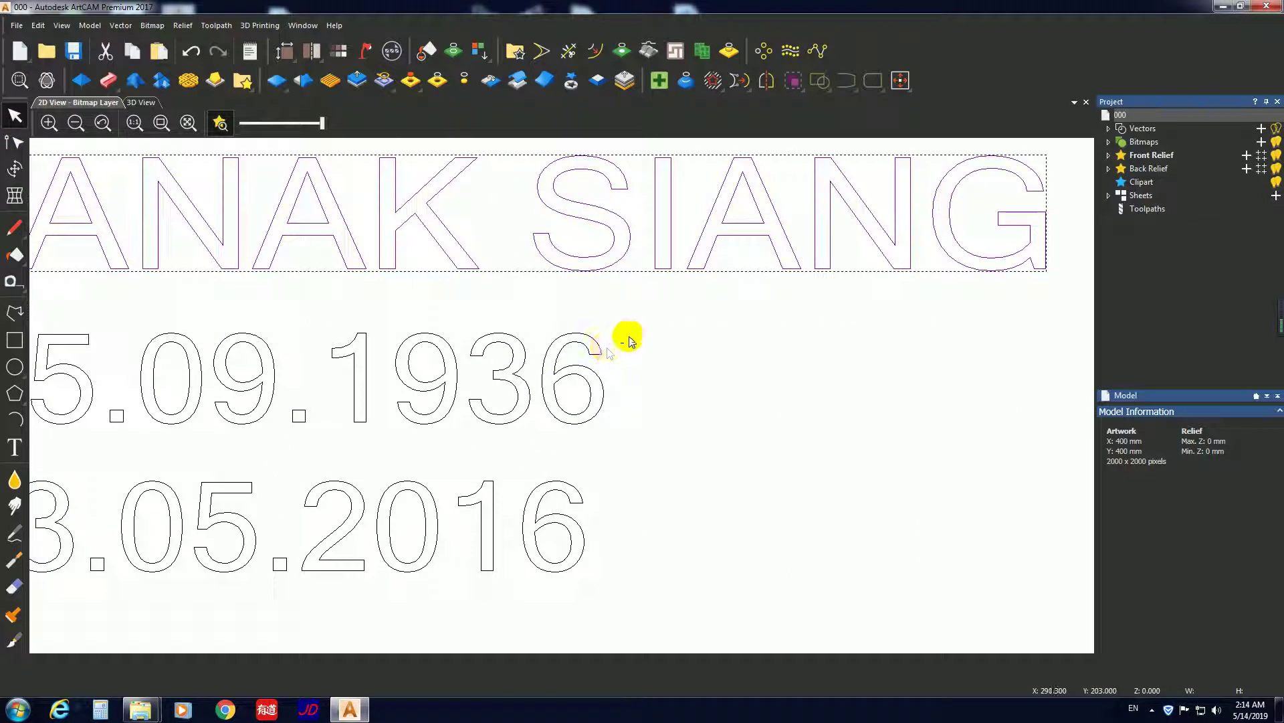
scroll(906, 82, up, 3)
scroll(541, 338, down, 4)
scroll(400, 546, up, 5)
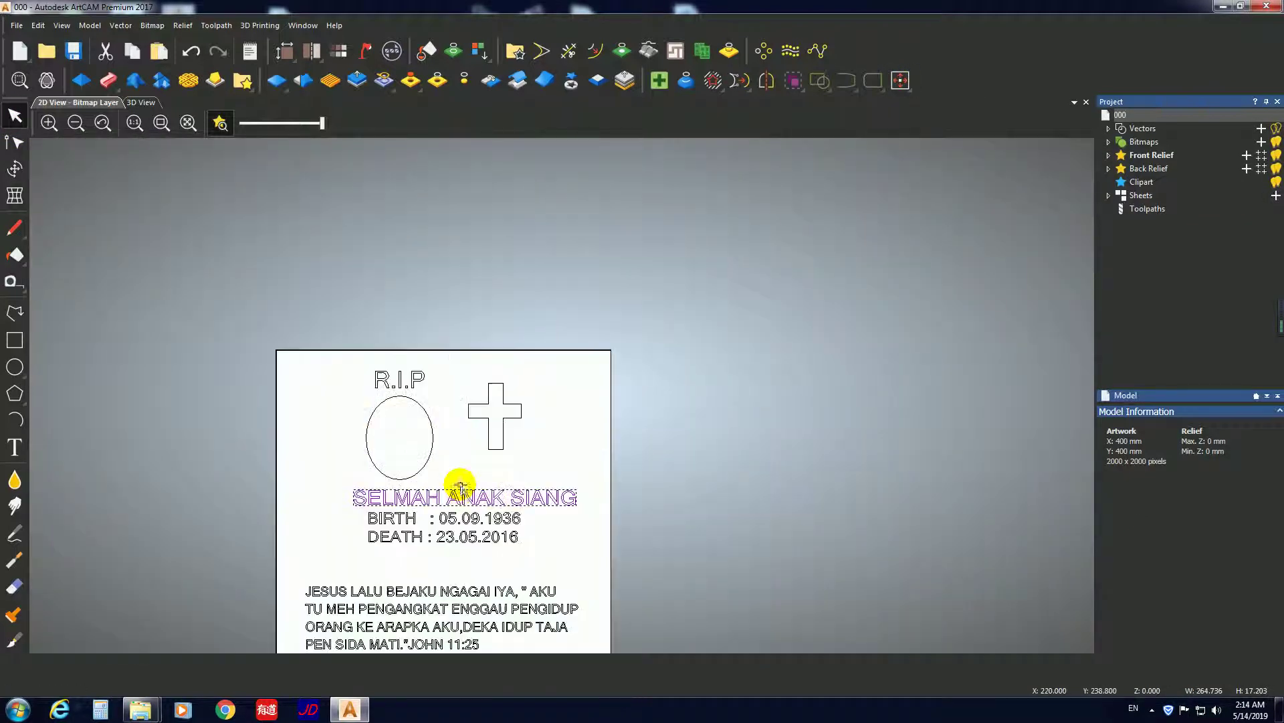
drag(533, 530, 533, 514)
click(482, 559)
drag(561, 564, 418, 534)
click(571, 535)
- Move the name, birth and death lines down together to just above the verse
drag(559, 572, 331, 475)
drag(451, 499, 453, 523)
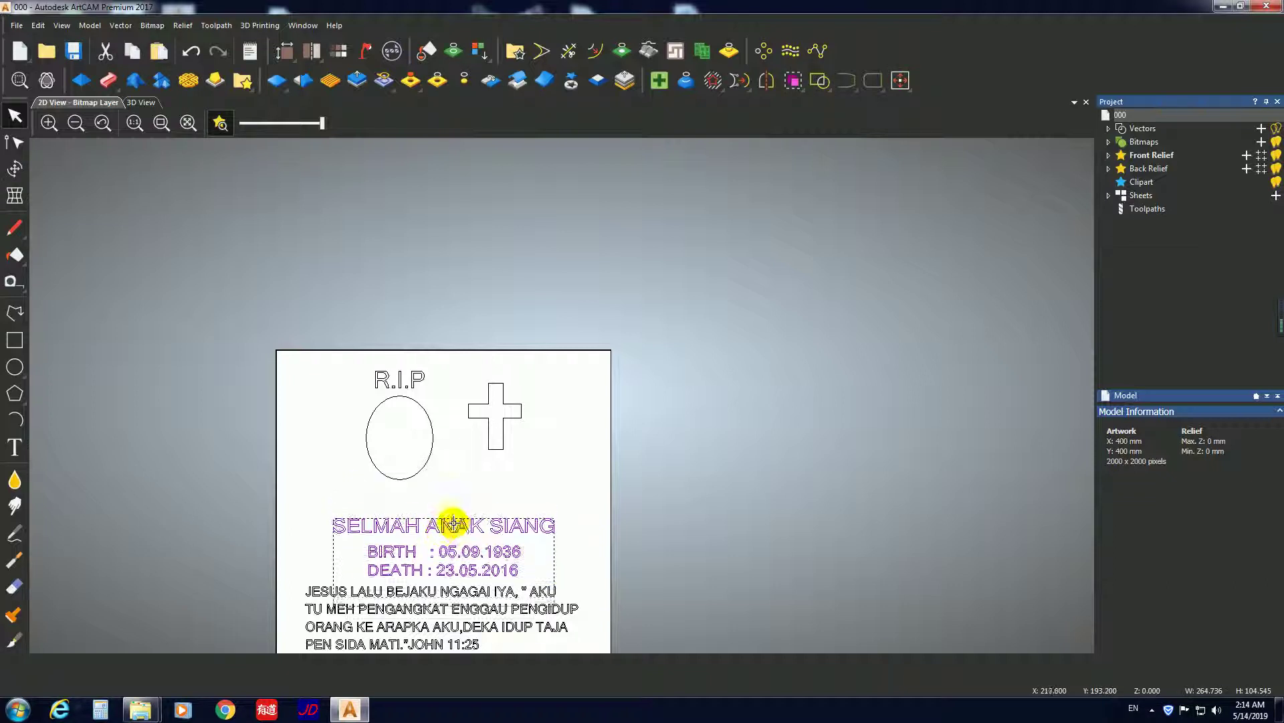
click(488, 503)
scroll(434, 477, up, 1)
scroll(450, 492, down, 1)
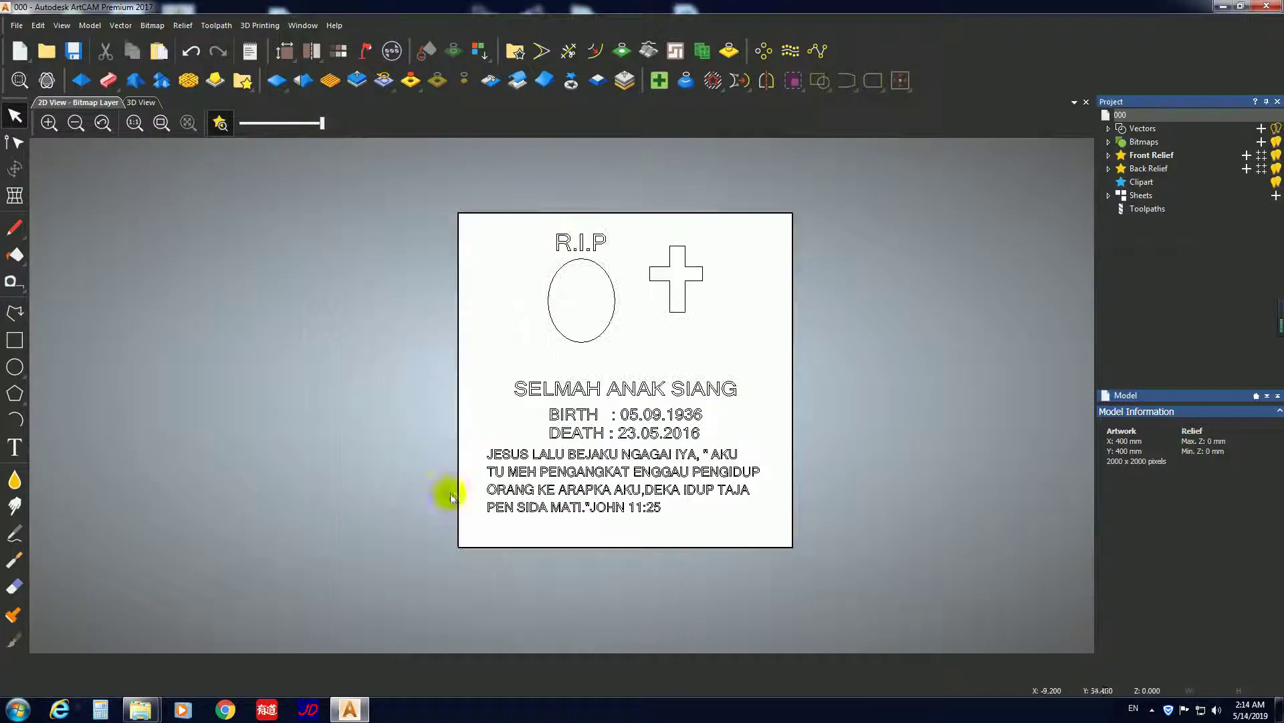
- Nudge the name, birth and death lines slightly up, and the heading, oval and cross slightly down
drag(717, 428, 635, 366)
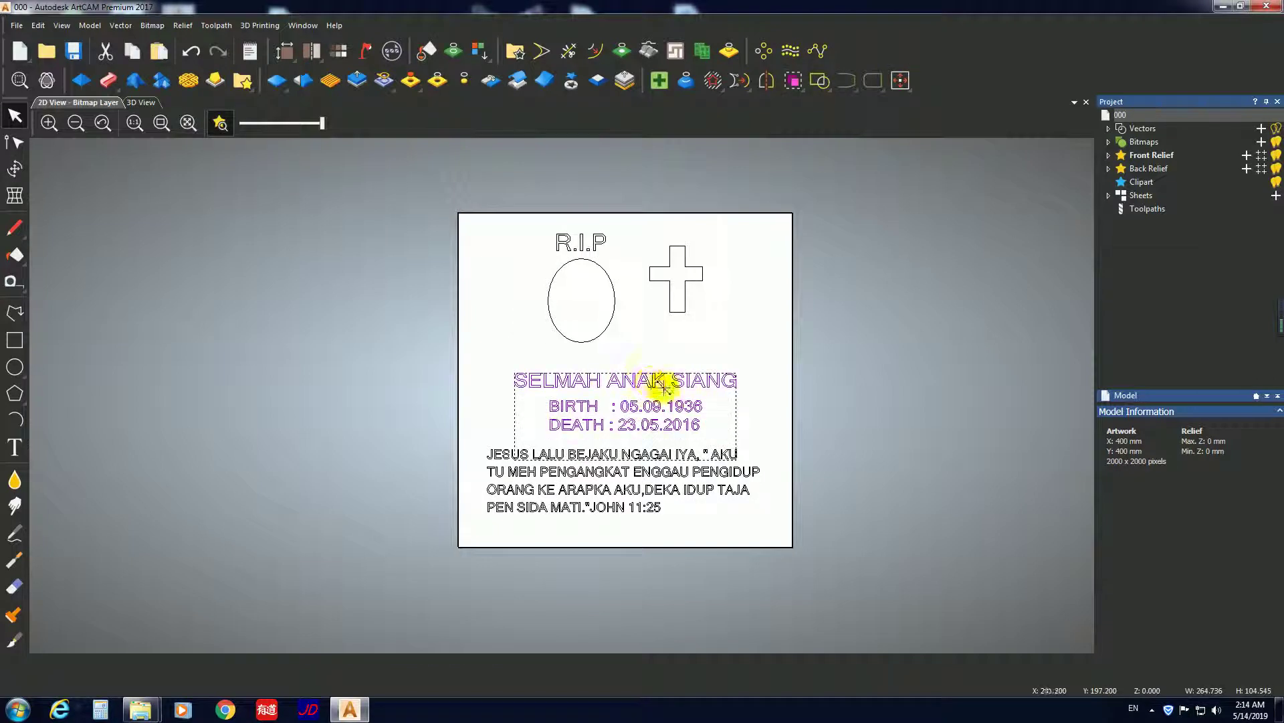
click(780, 376)
drag(701, 327, 537, 238)
key(Down)
click(734, 292)
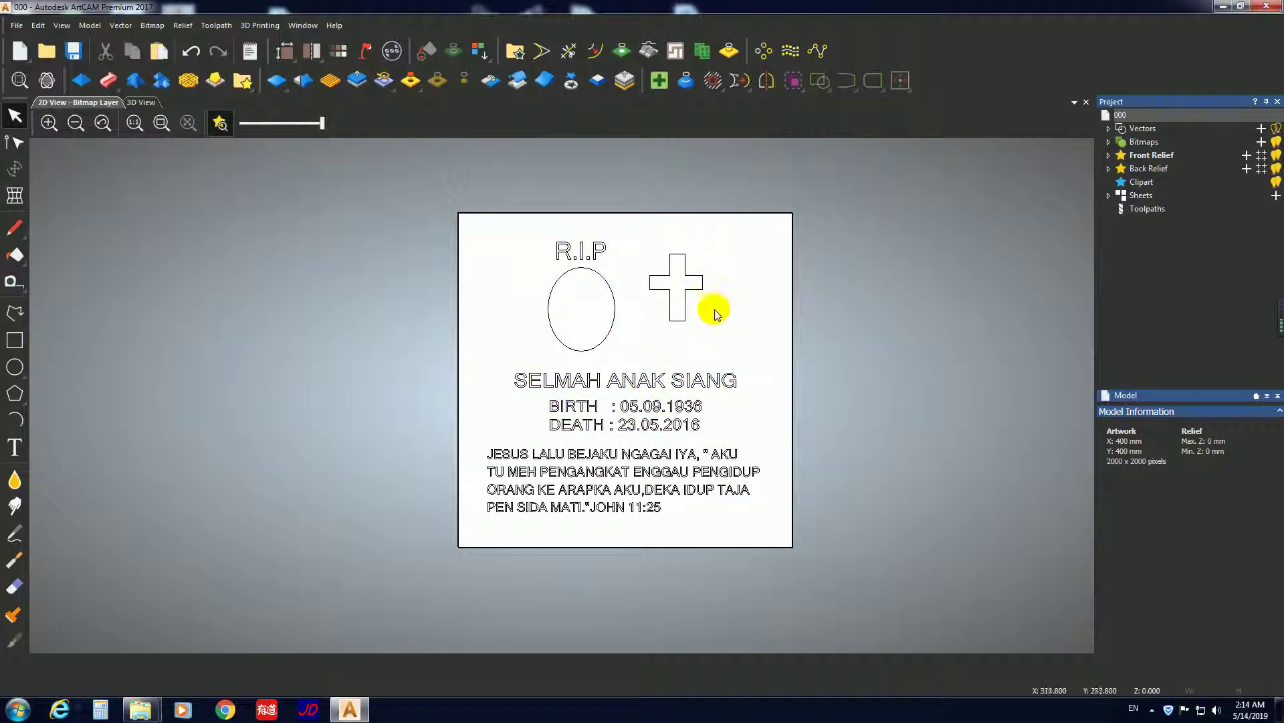
- Set up a 2D Area Clearance toolpath for all the plaque vectors with a finish depth of 1 mm
drag(755, 517, 482, 229)
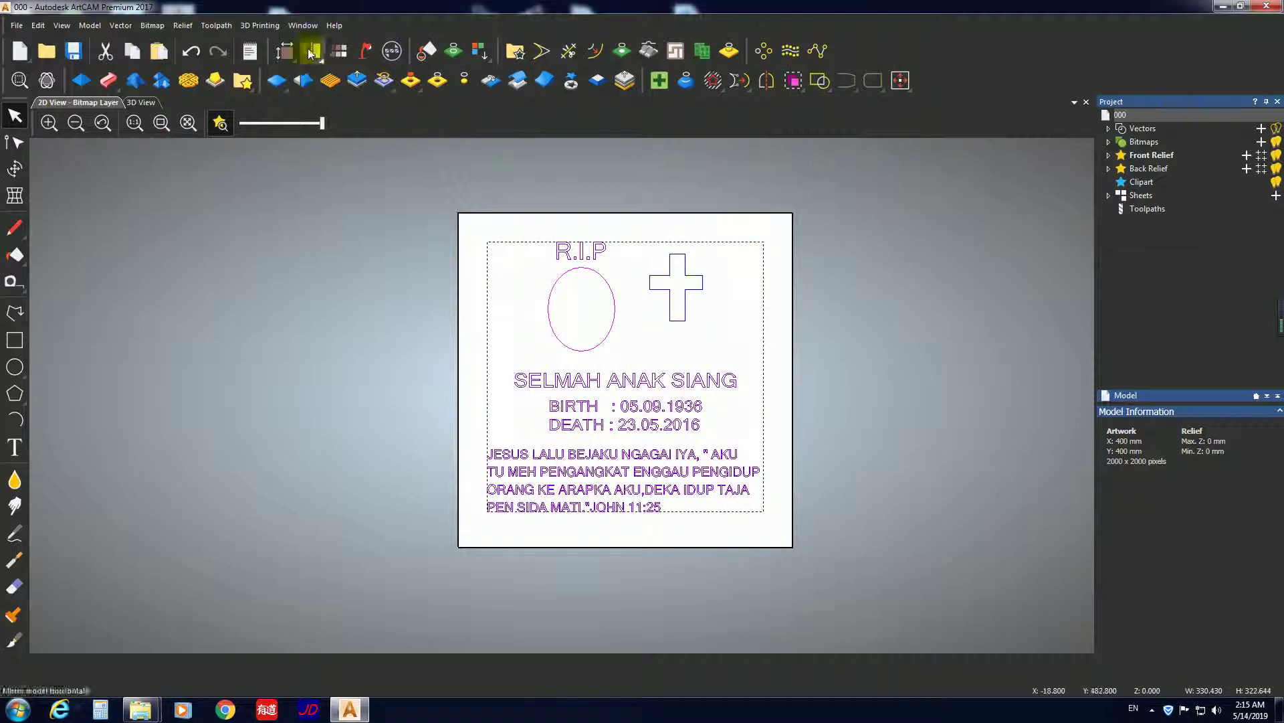
click(253, 27)
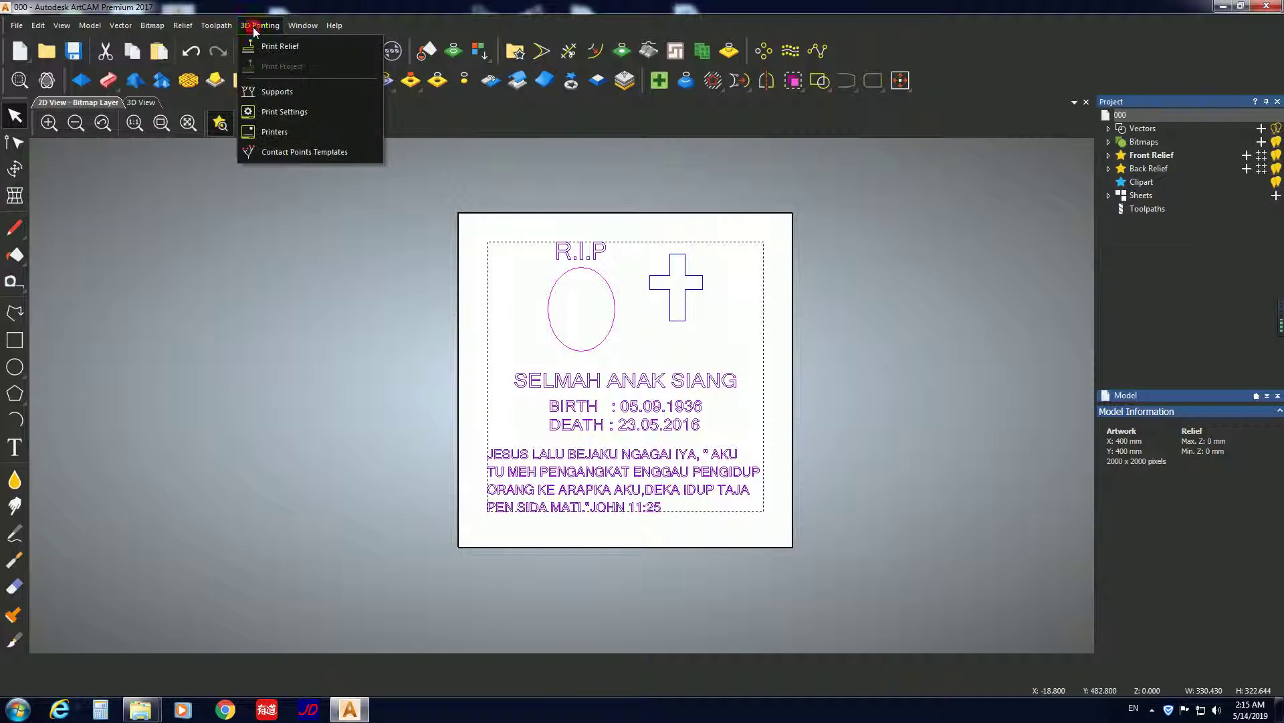
mouse_move(216, 25)
mouse_move(247, 105)
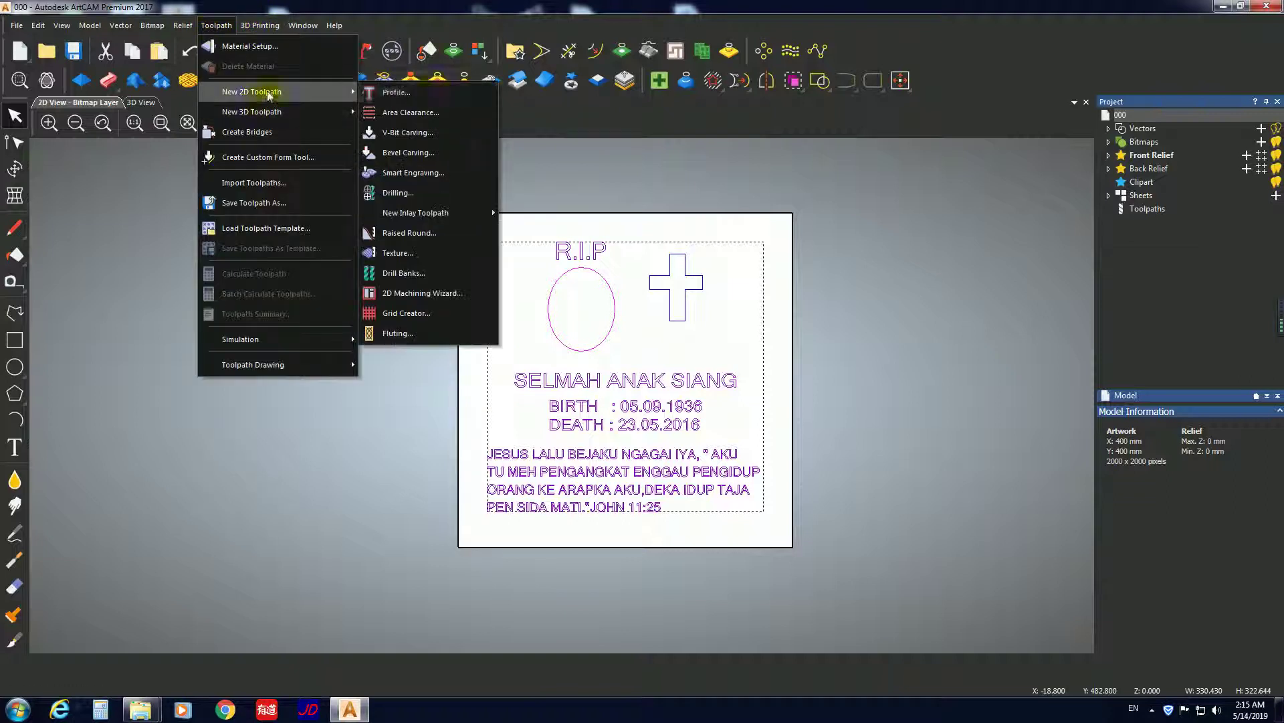
click(428, 115)
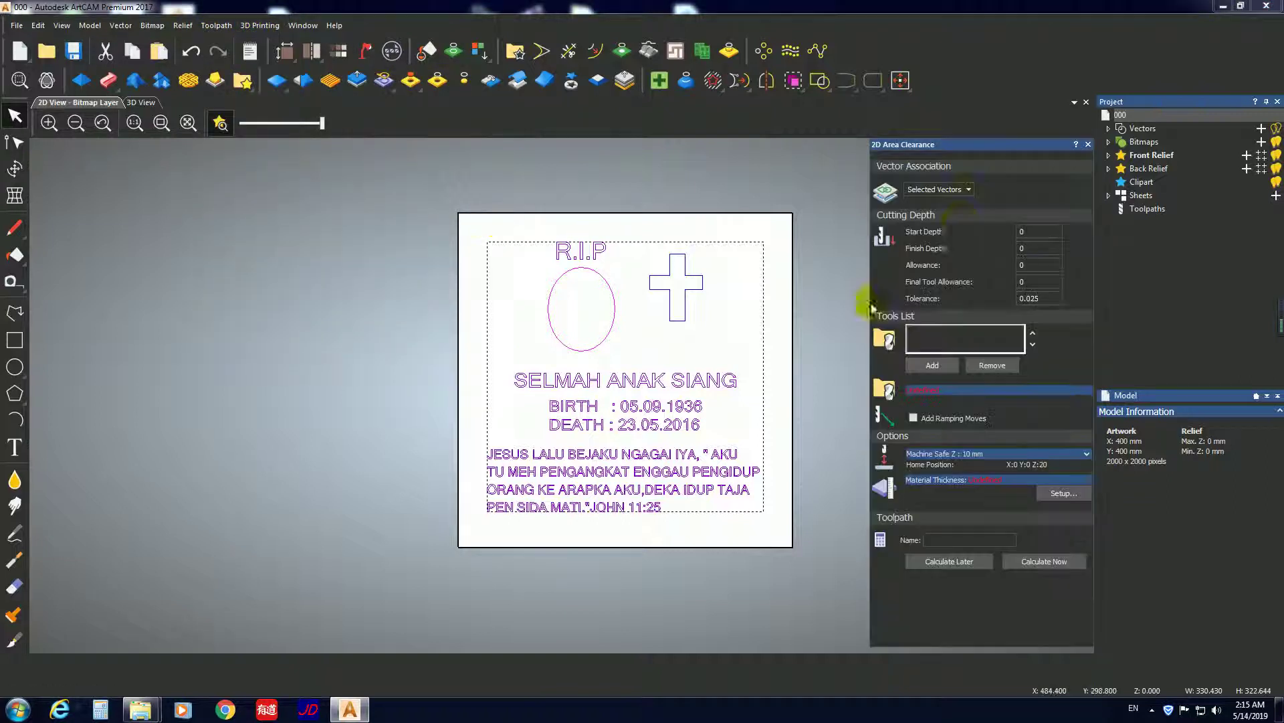
drag(995, 154, 230, 141)
click(204, 190)
click(203, 190)
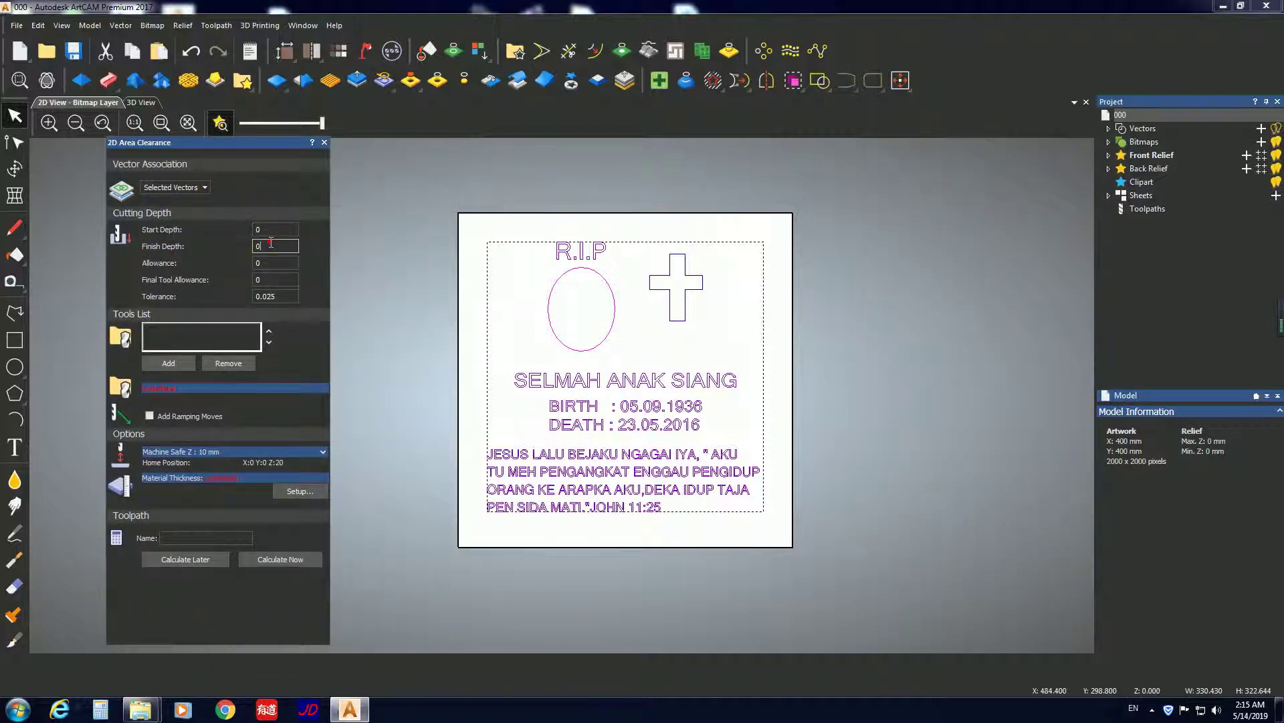
text(1)
- Set the 6-4 flat engraving tool's flat radius to 0.2 mm with a 0.4 mm stepover and add it to the toolpath
click(171, 365)
click(446, 315)
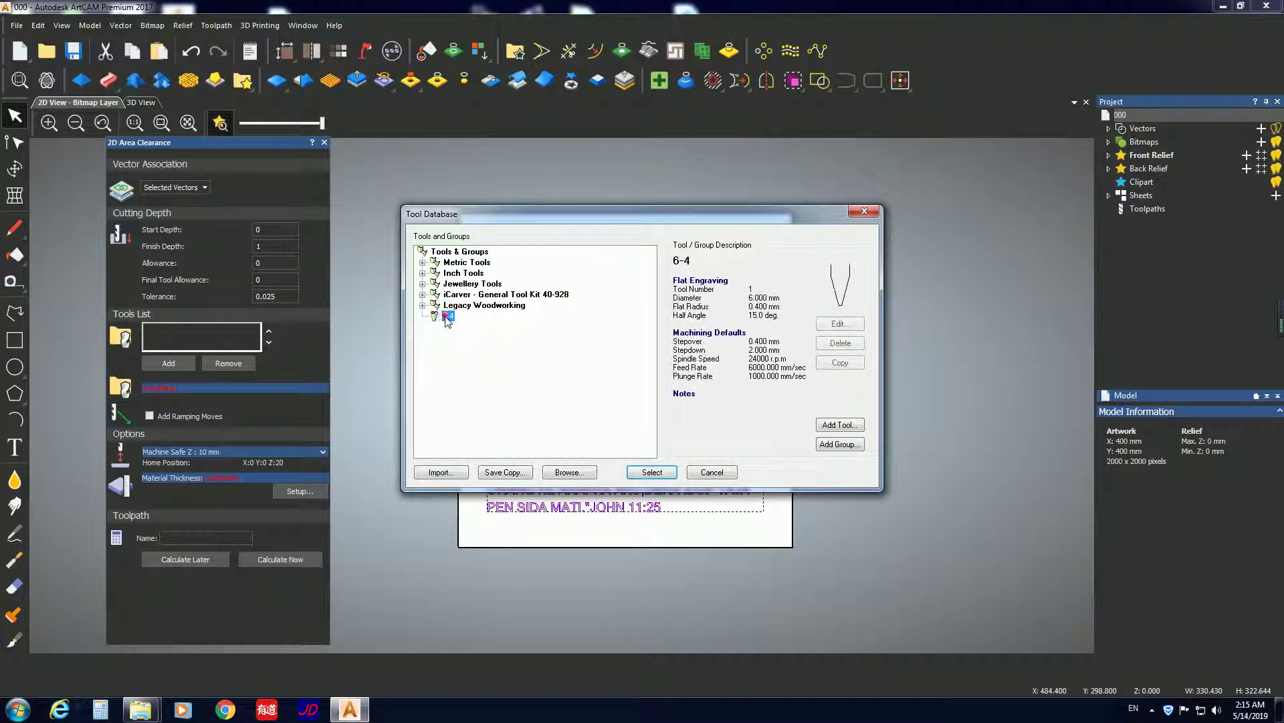
click(835, 323)
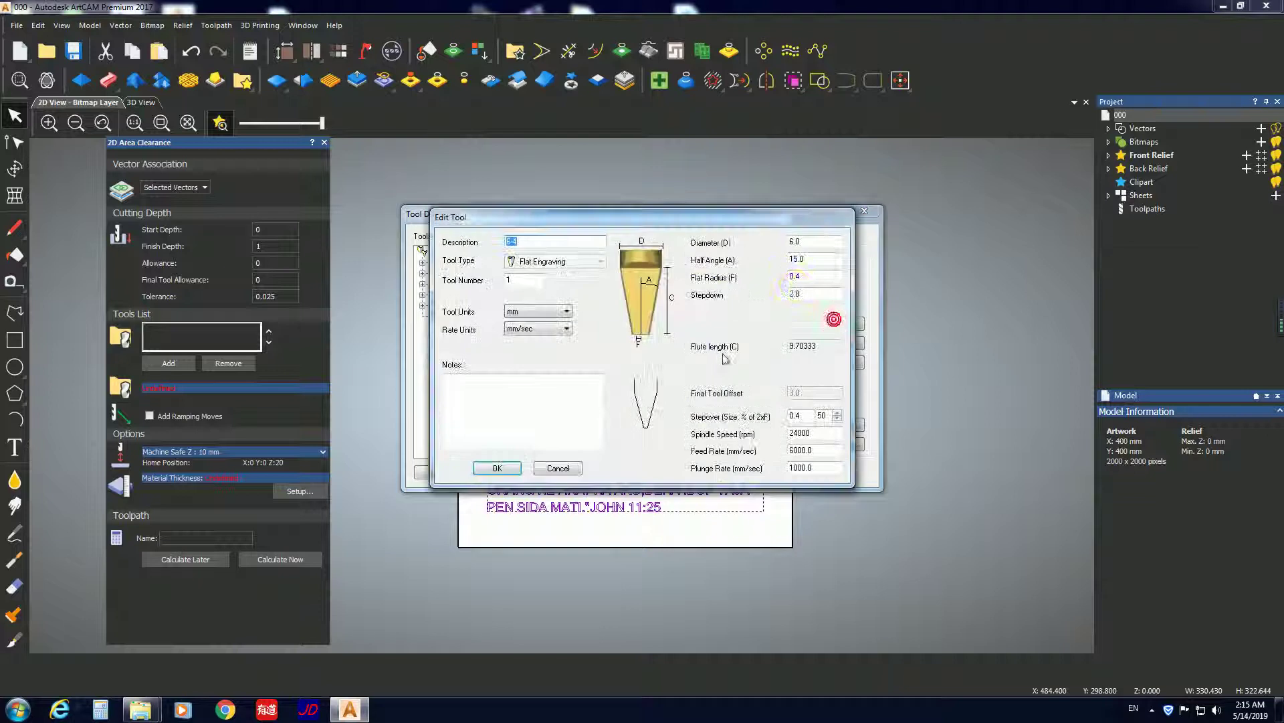
click(811, 275)
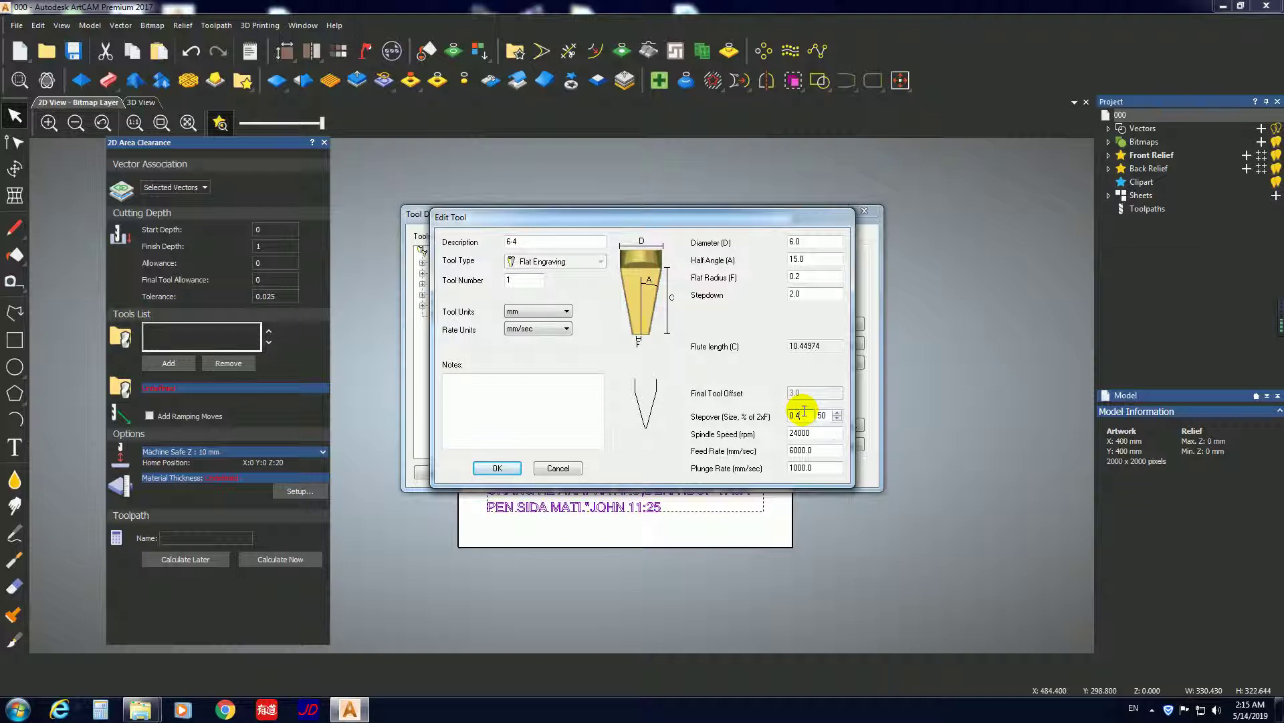
click(497, 469)
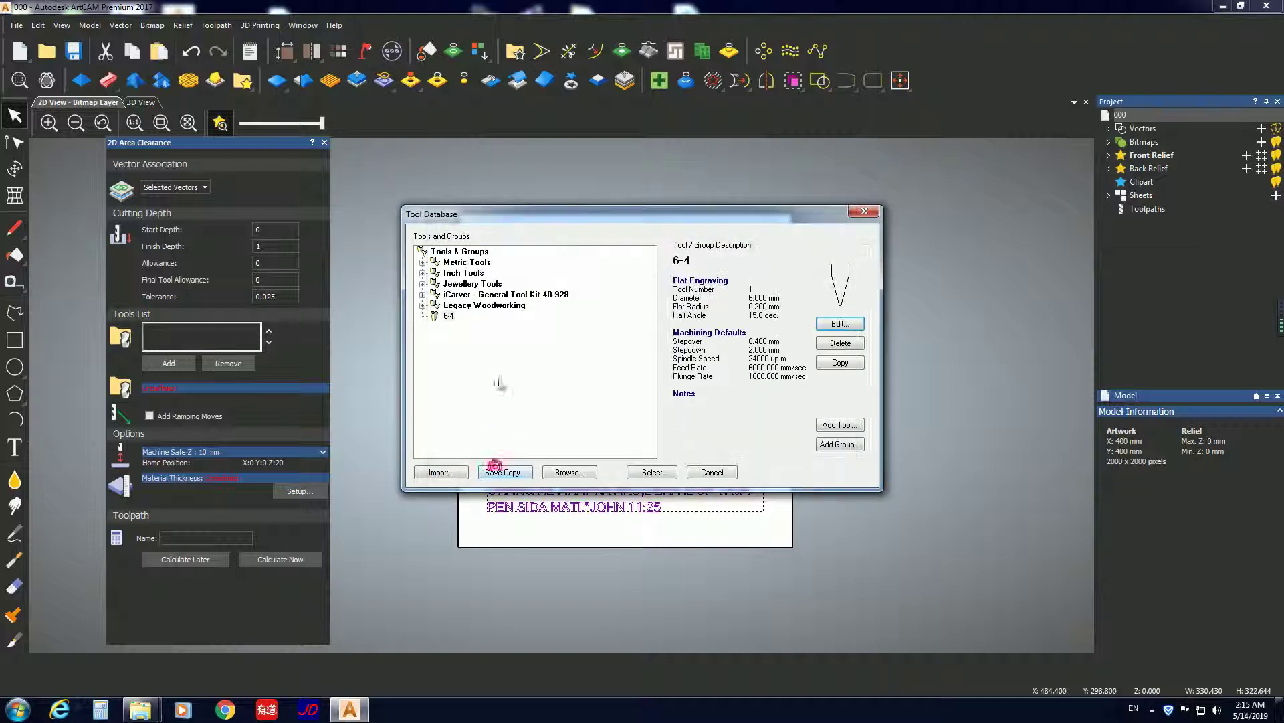
click(661, 472)
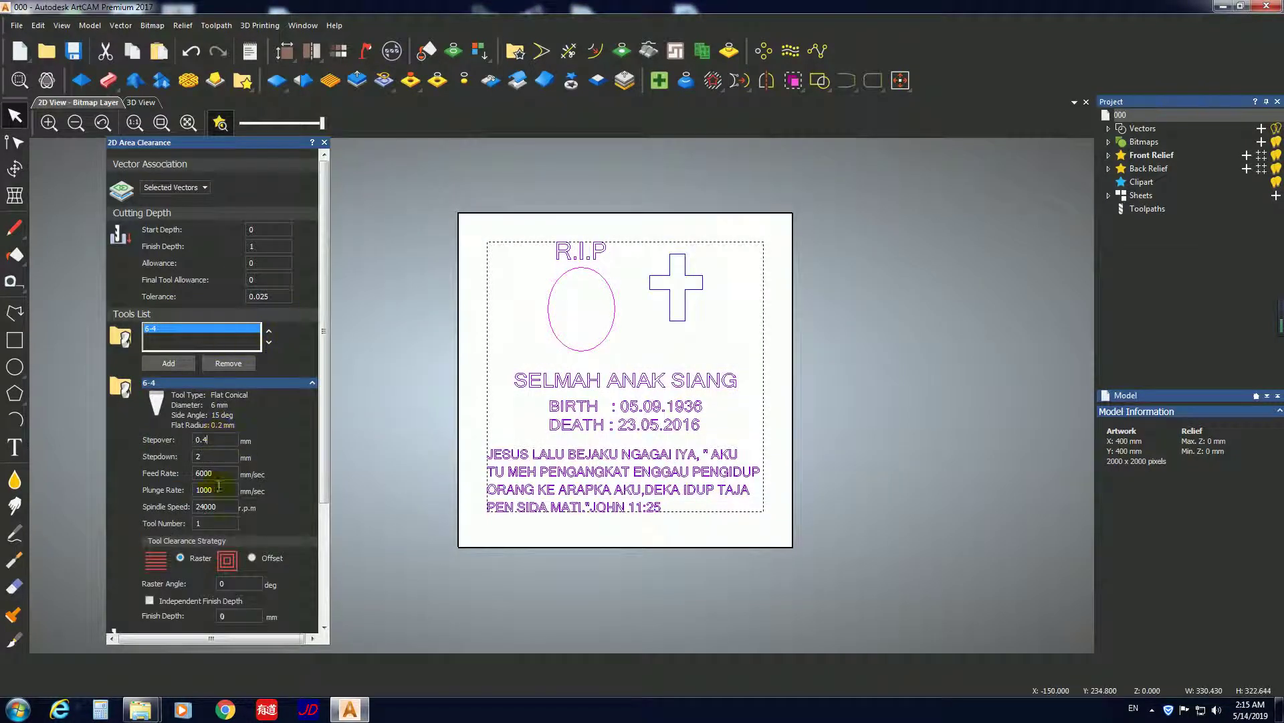
- Show the machine safe Z settings and set the material thickness to 20 mm
scroll(218, 485, down, 3)
scroll(207, 505, down, 2)
click(295, 510)
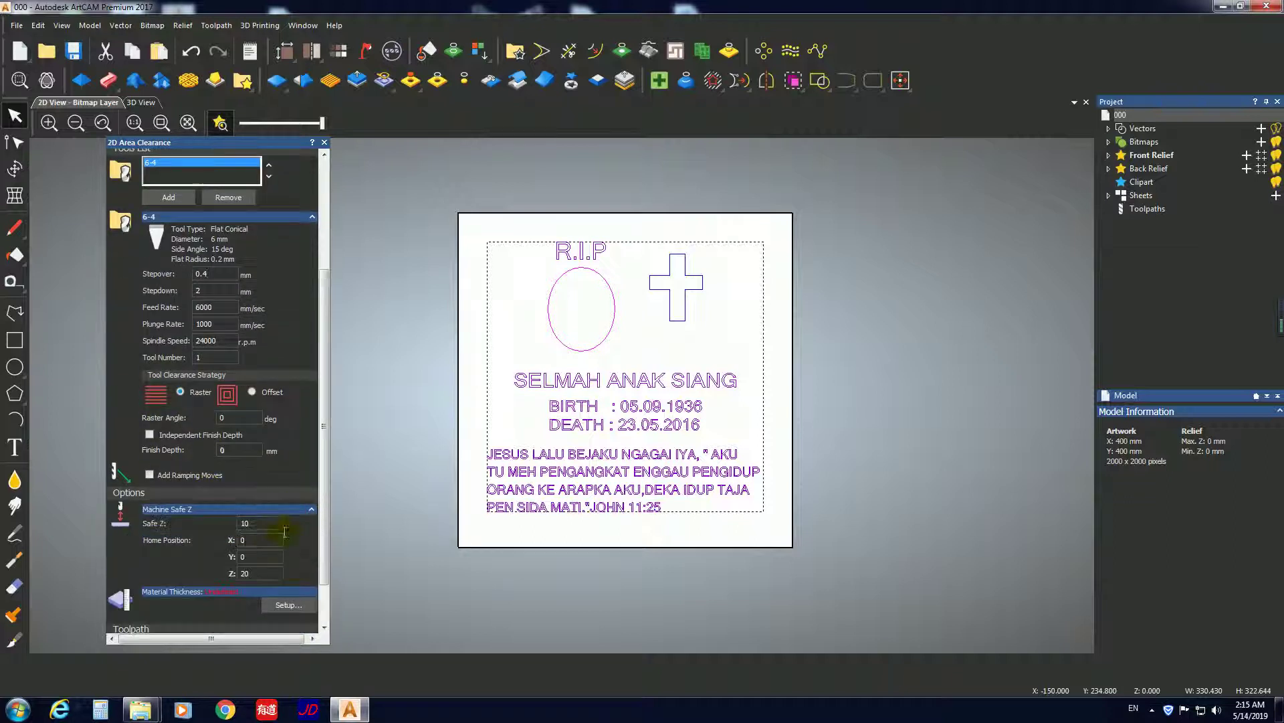
click(287, 605)
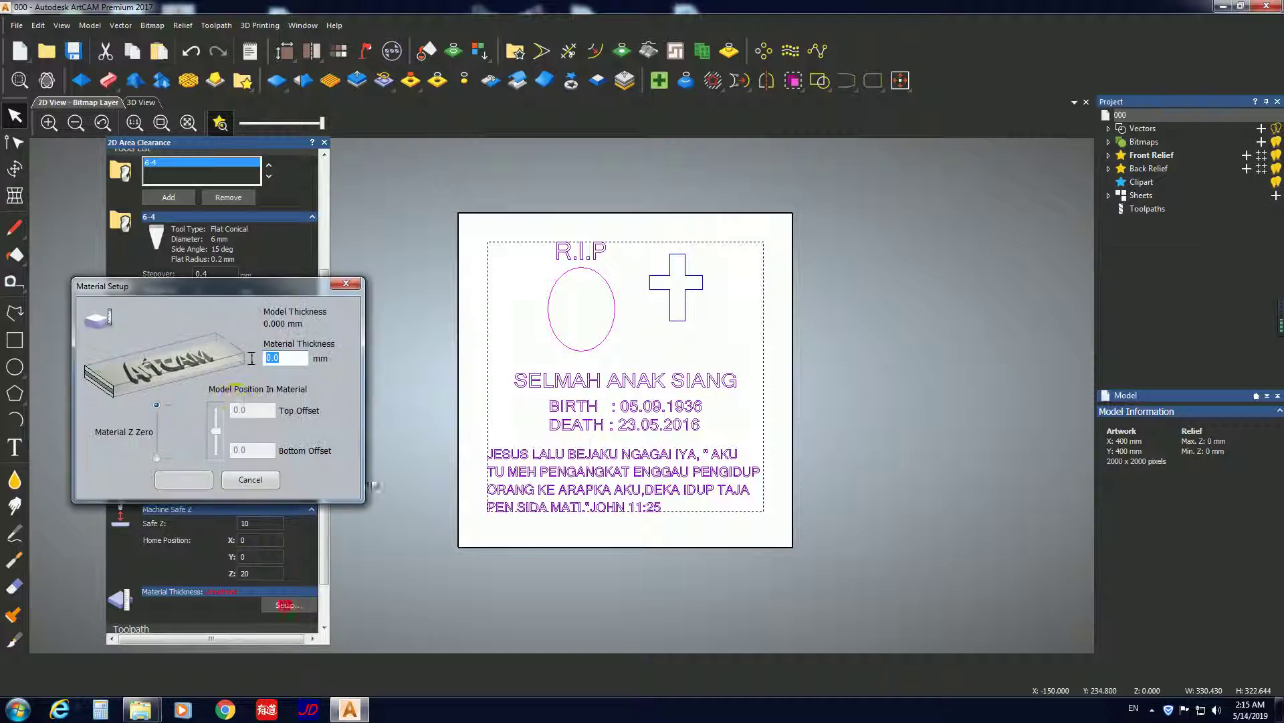
text(20)
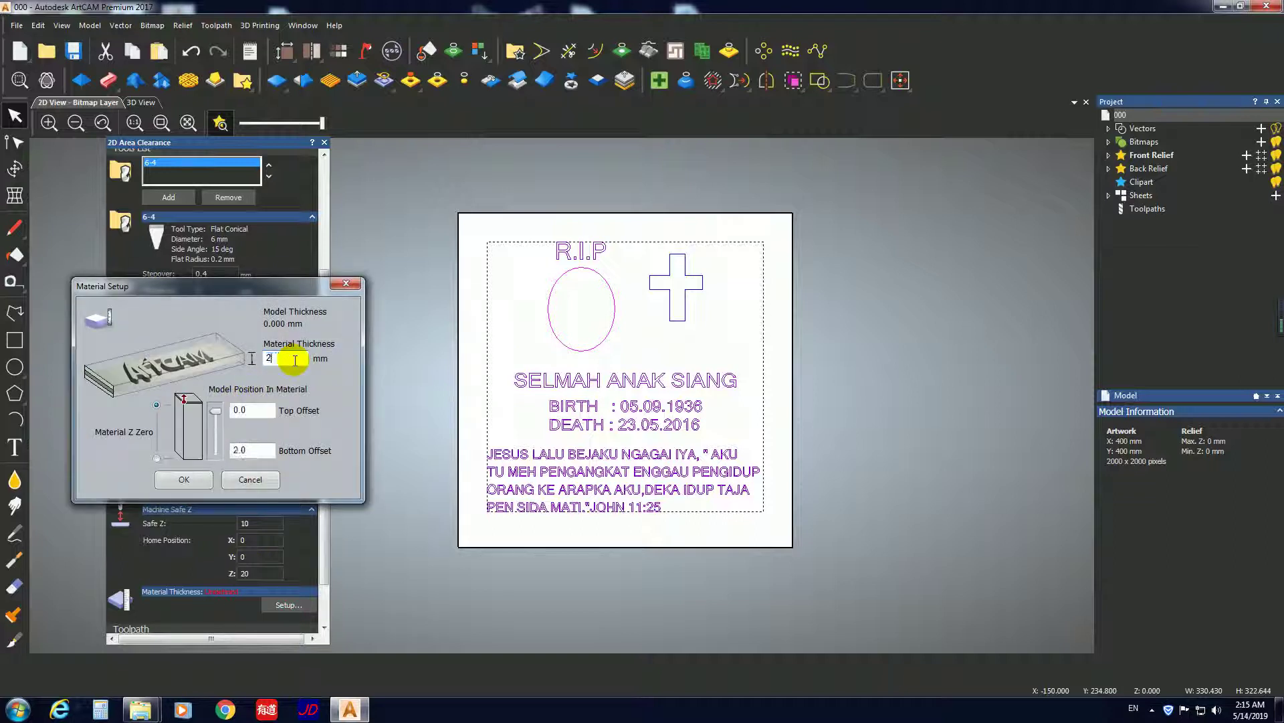
click(200, 479)
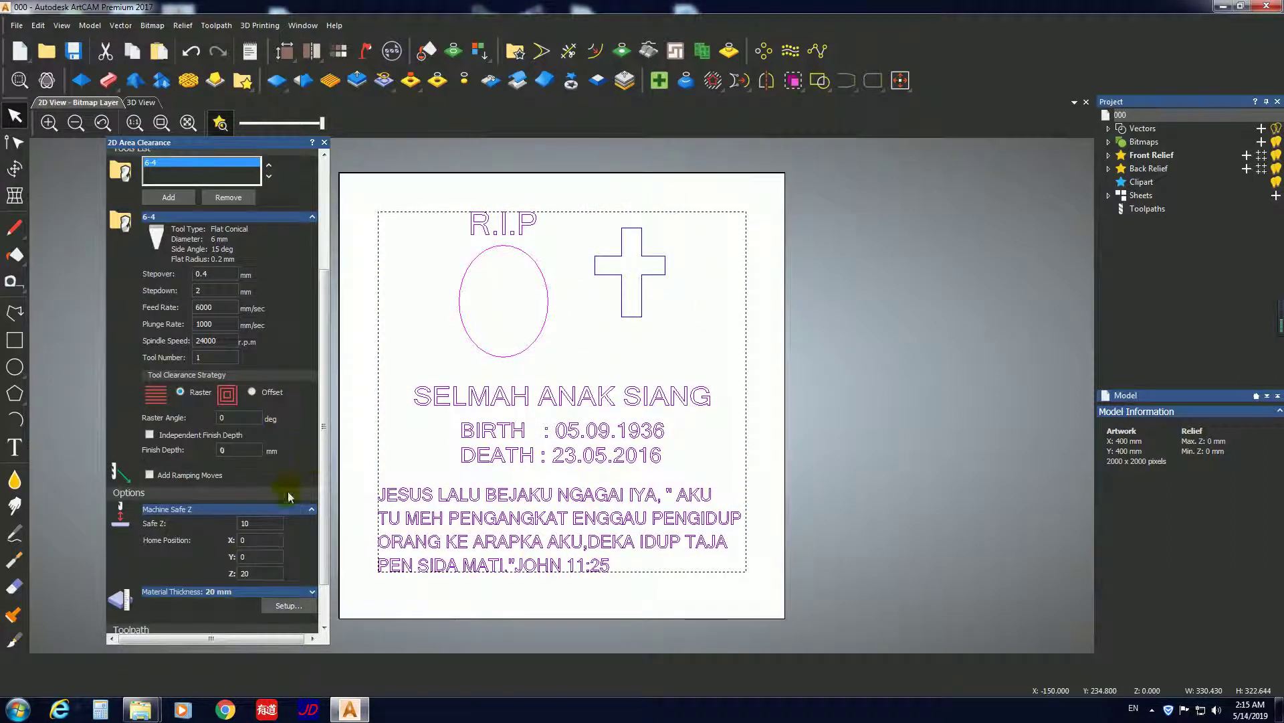
- Try to calculate the area clearance toolpath for the selected plaque vectors
drag(326, 535, 313, 605)
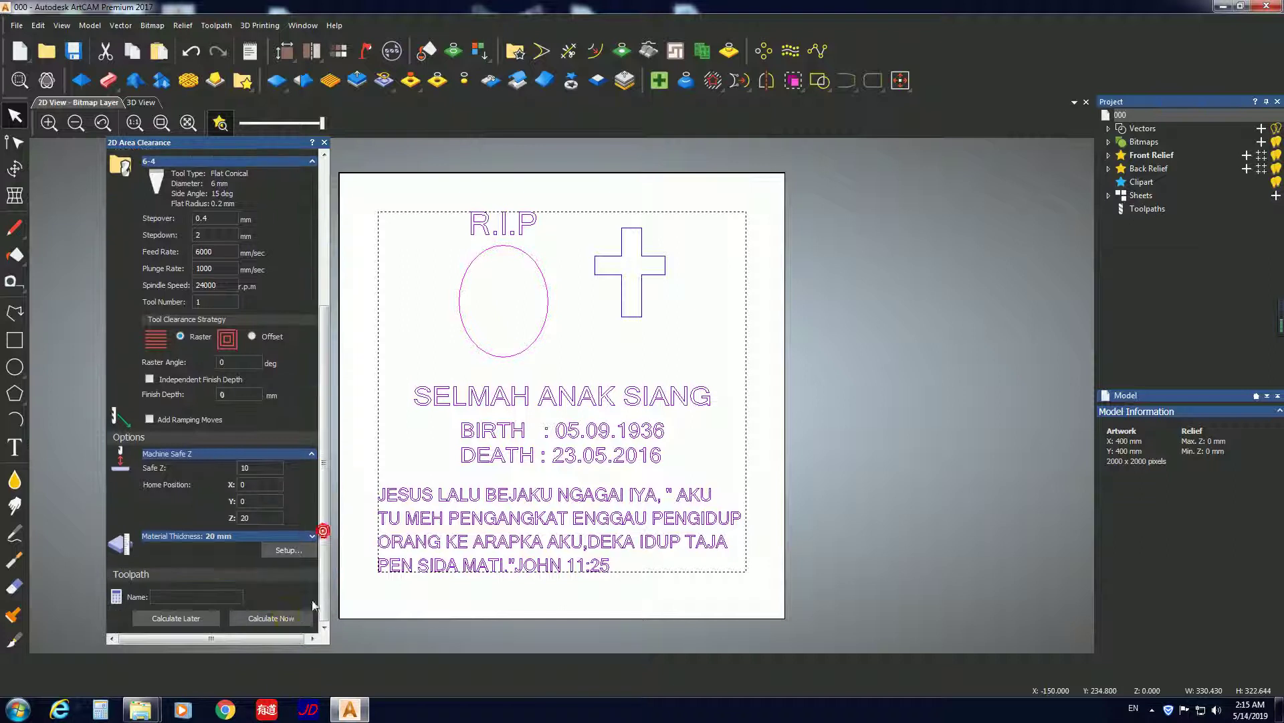
click(278, 618)
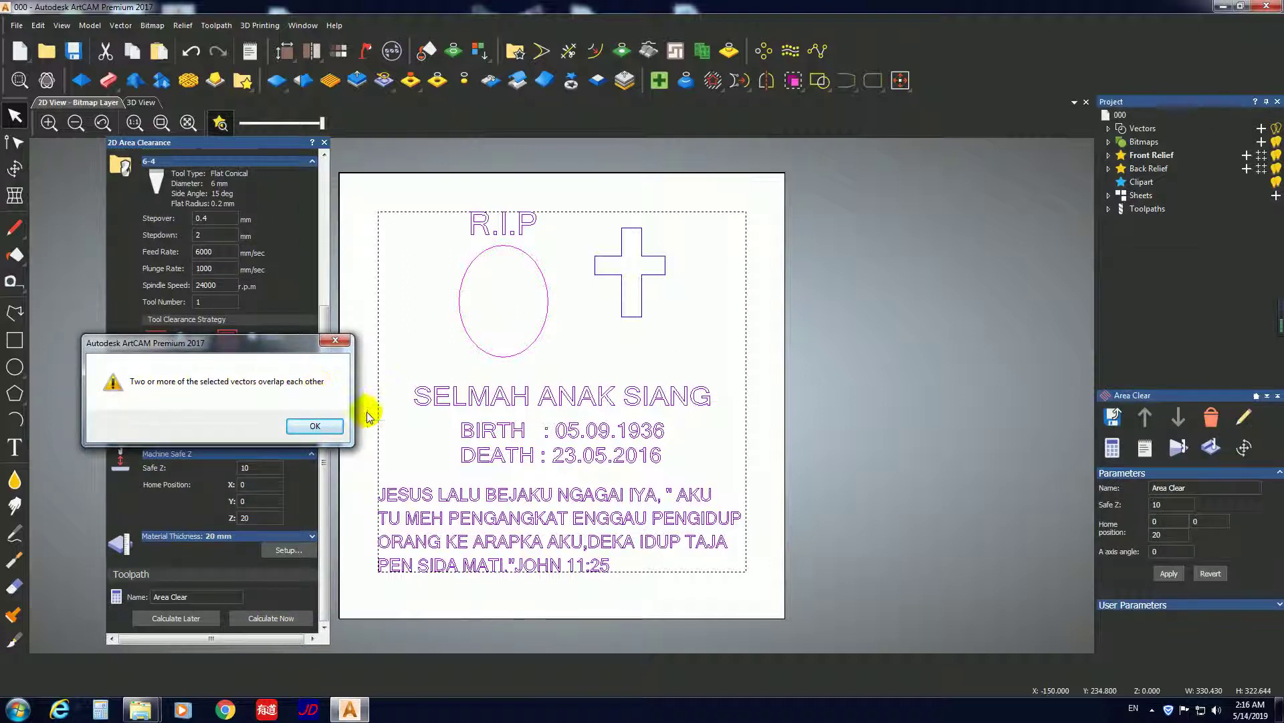
click(318, 426)
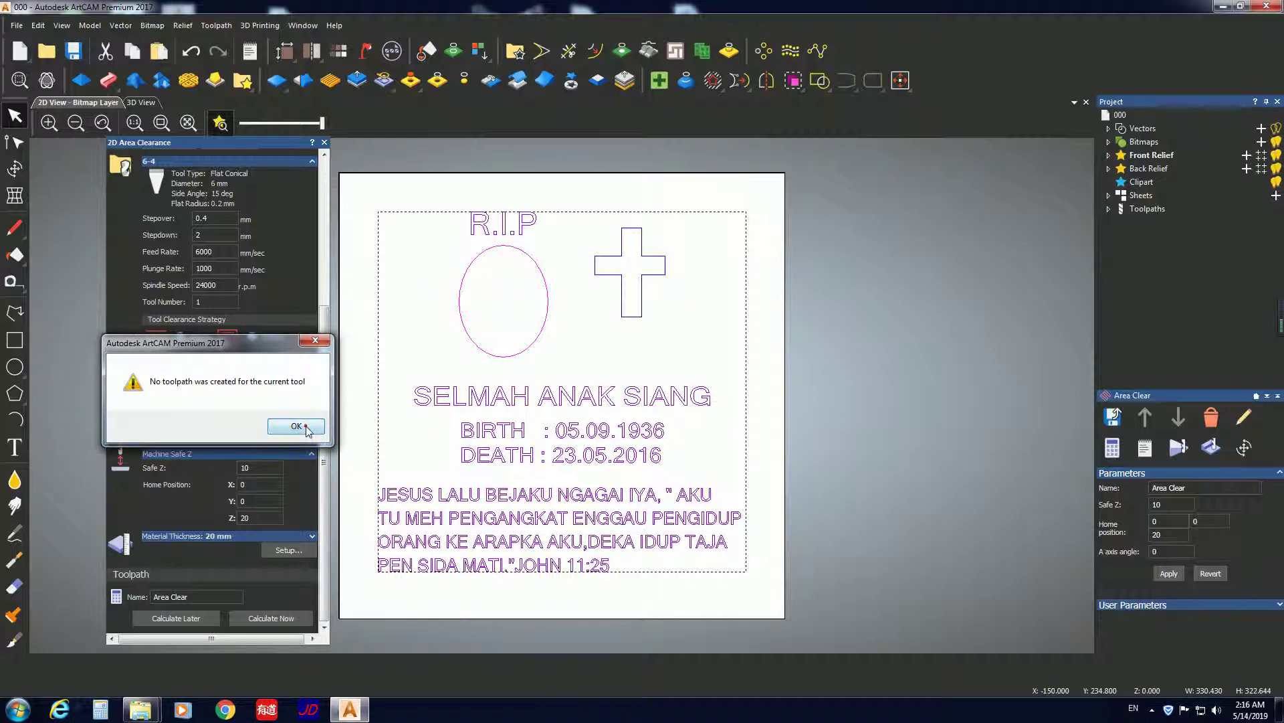
click(306, 428)
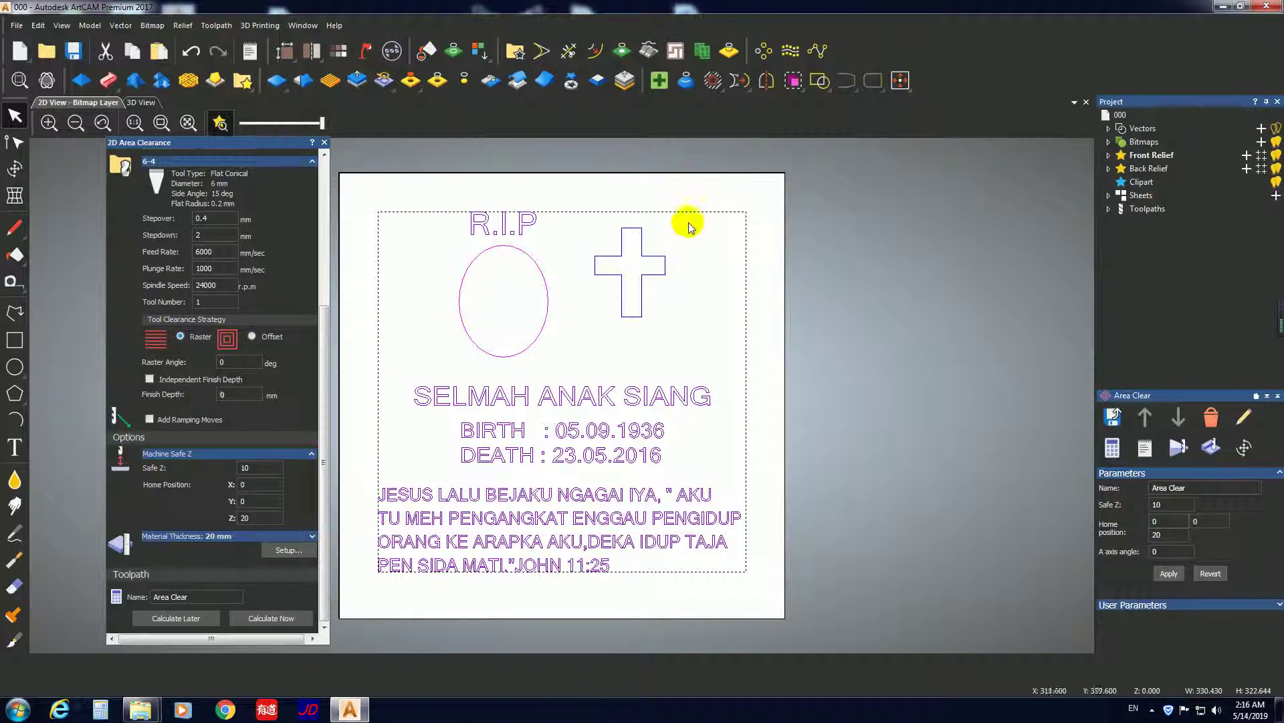
- Check all the plaque vectors for coincident points and intersections with Vector Doctor and examine the cross up close
click(741, 202)
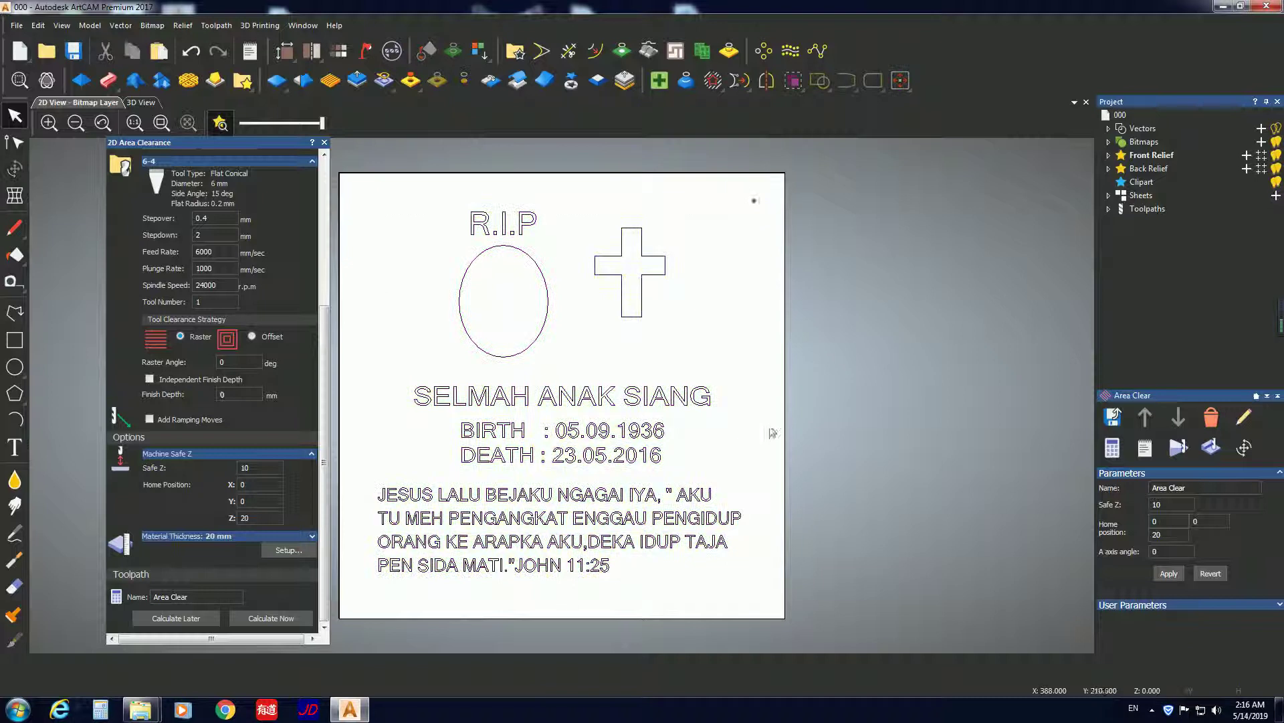
drag(756, 592, 364, 194)
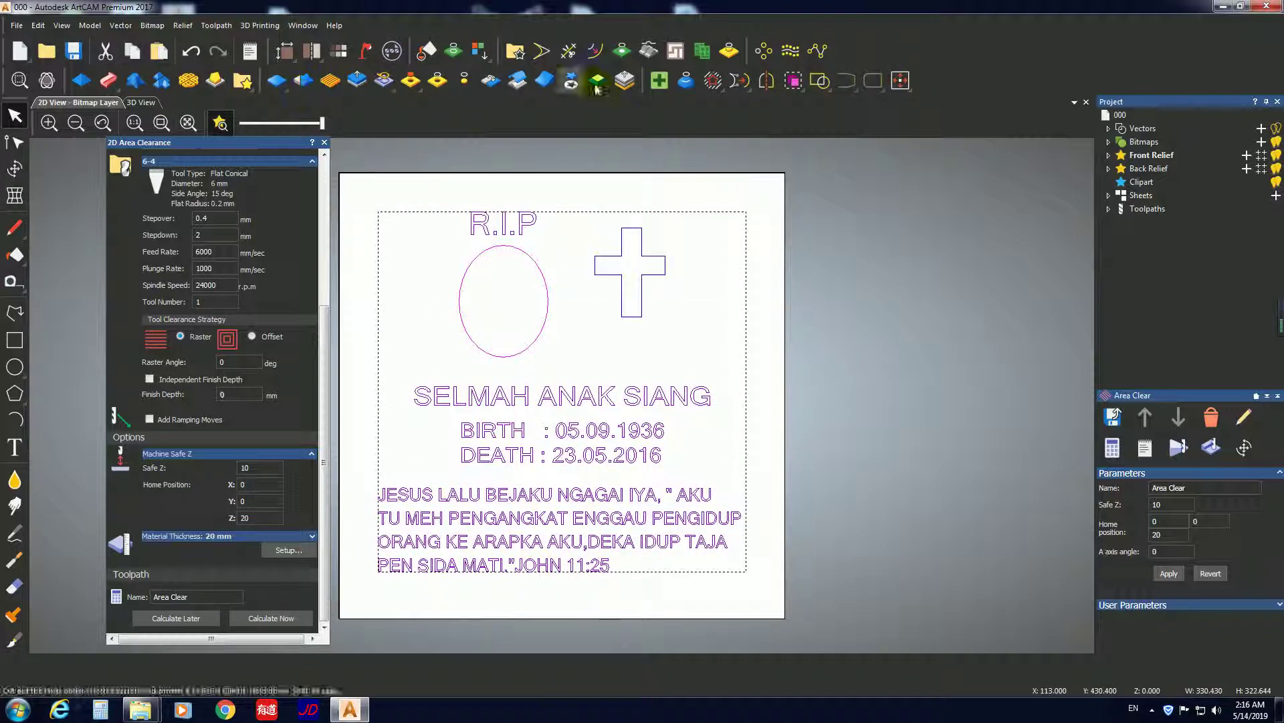
click(661, 81)
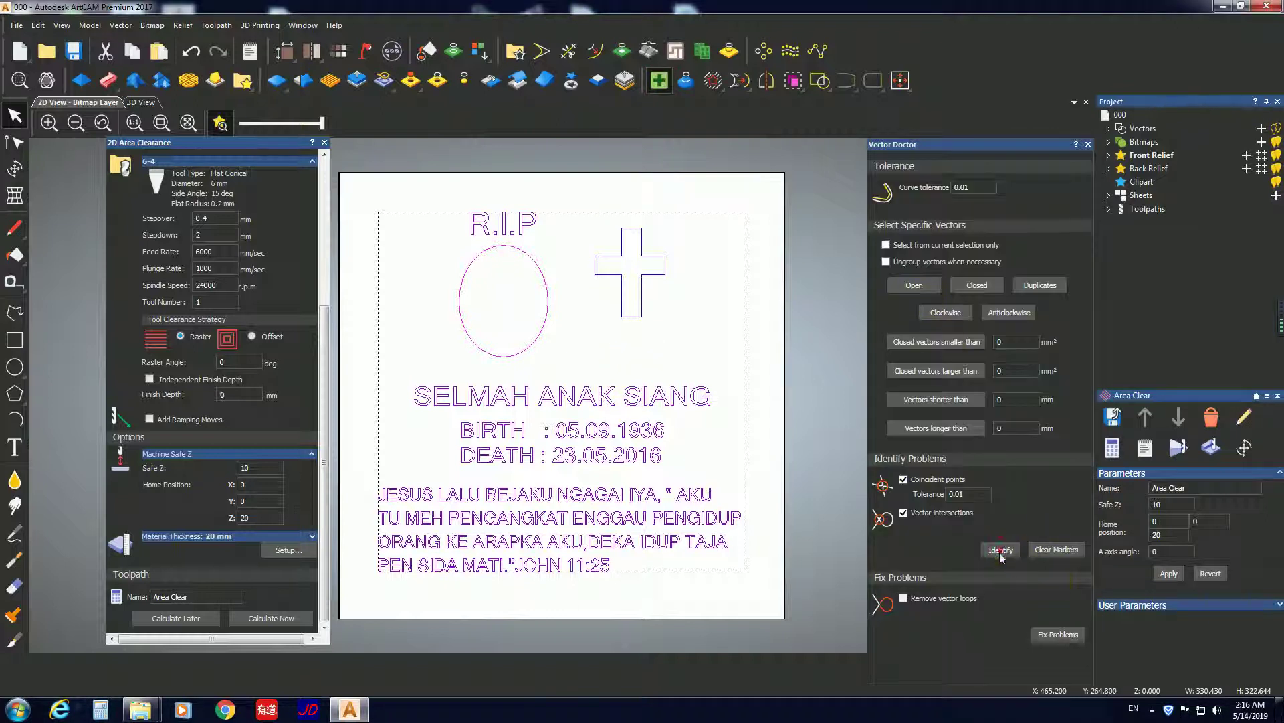
scroll(625, 273, up, 1)
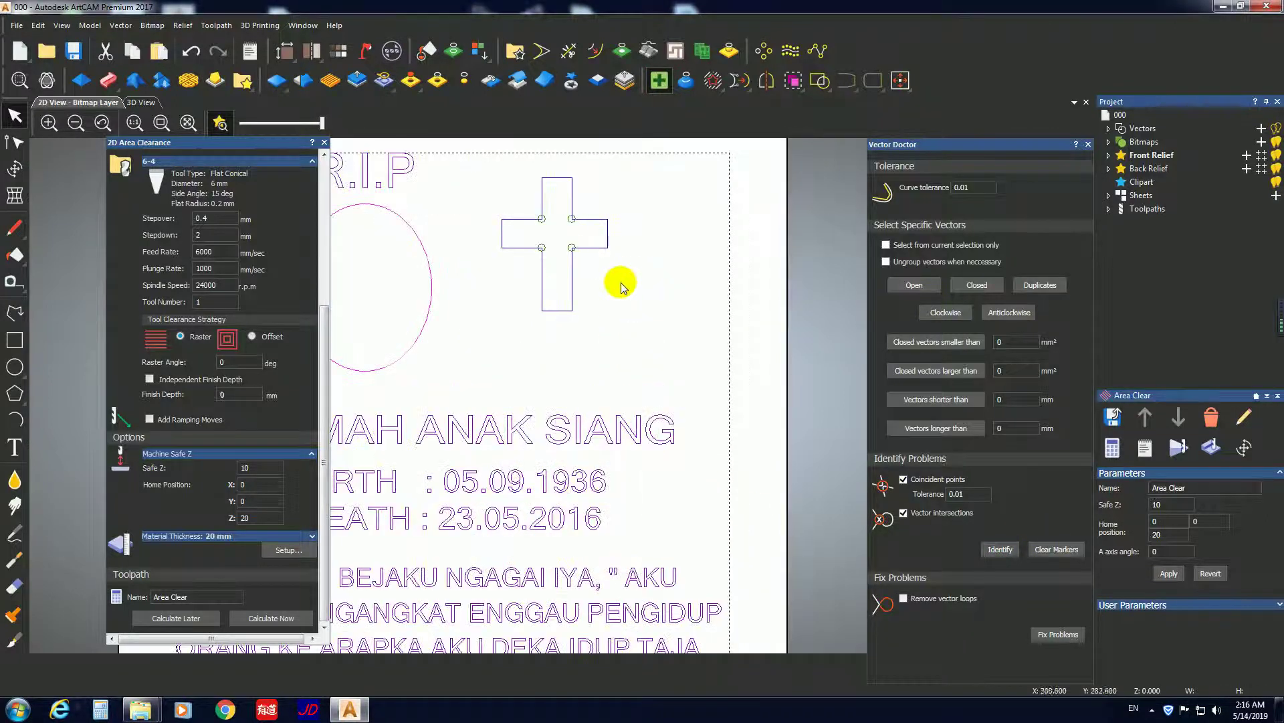
scroll(625, 274, down, 2)
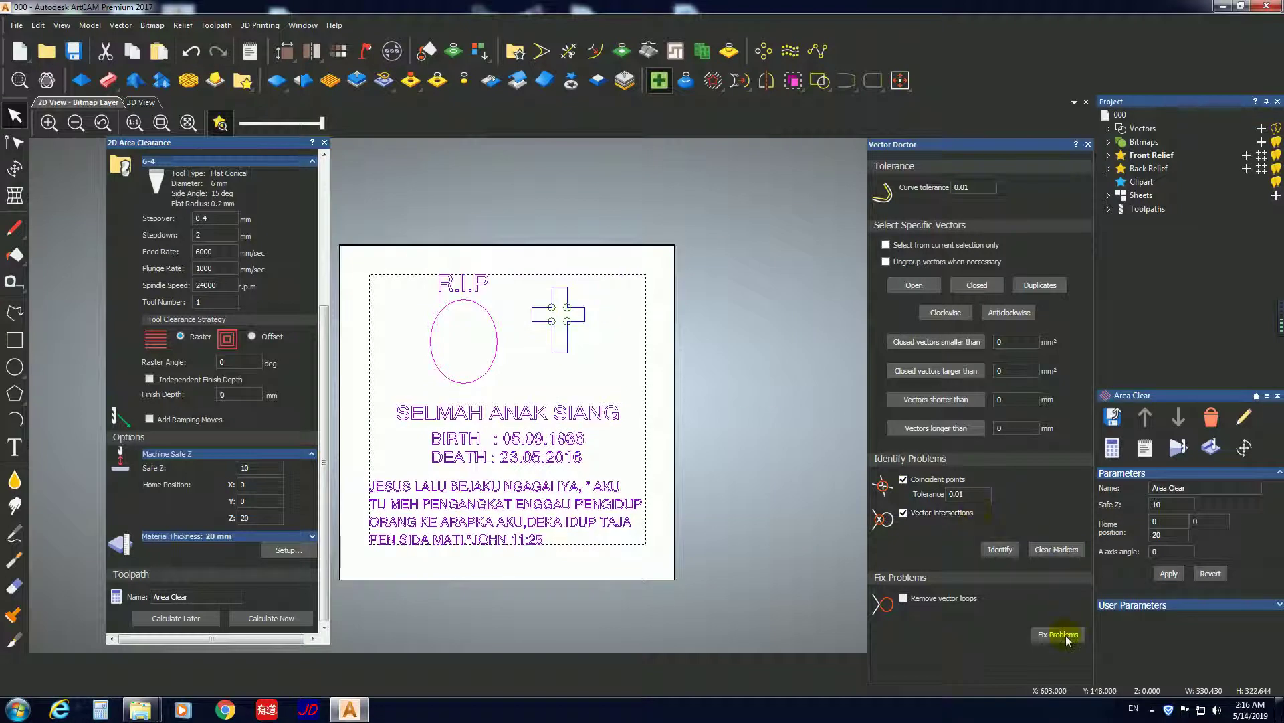
click(1088, 144)
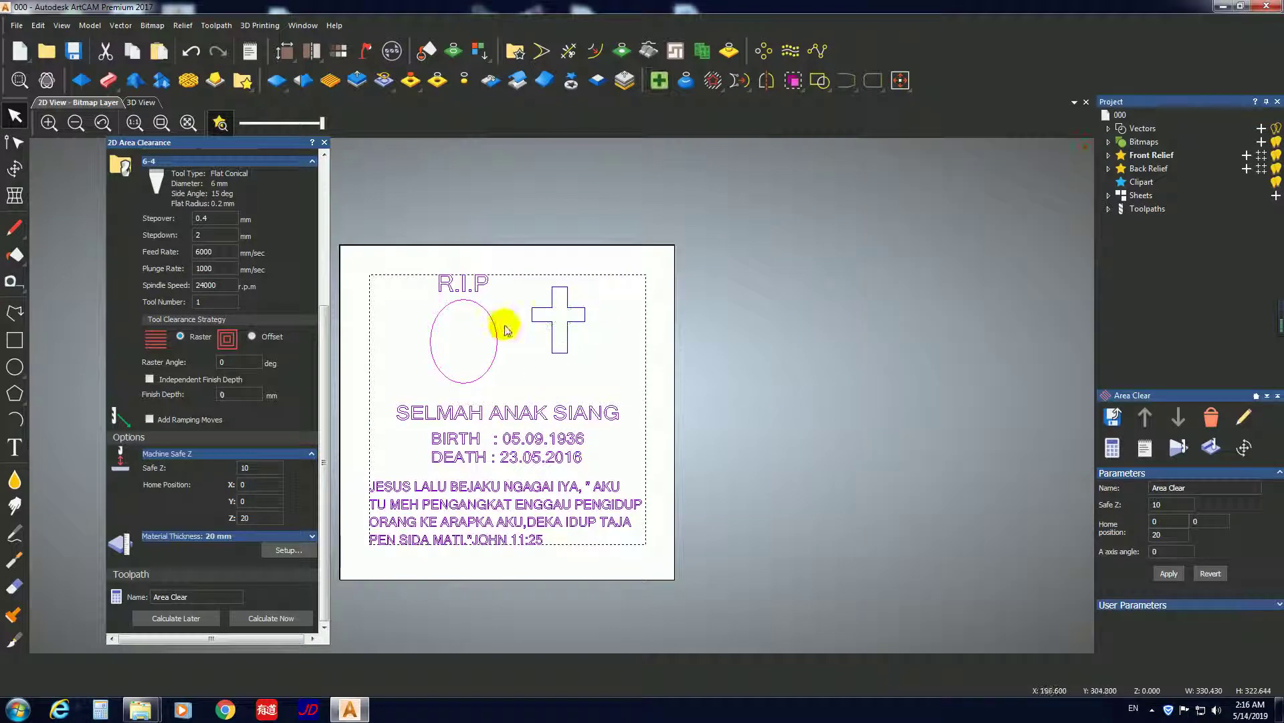
- Move the R.I.P heading aside and delete it to inspect what lies beneath, undoing each change
click(532, 359)
click(479, 295)
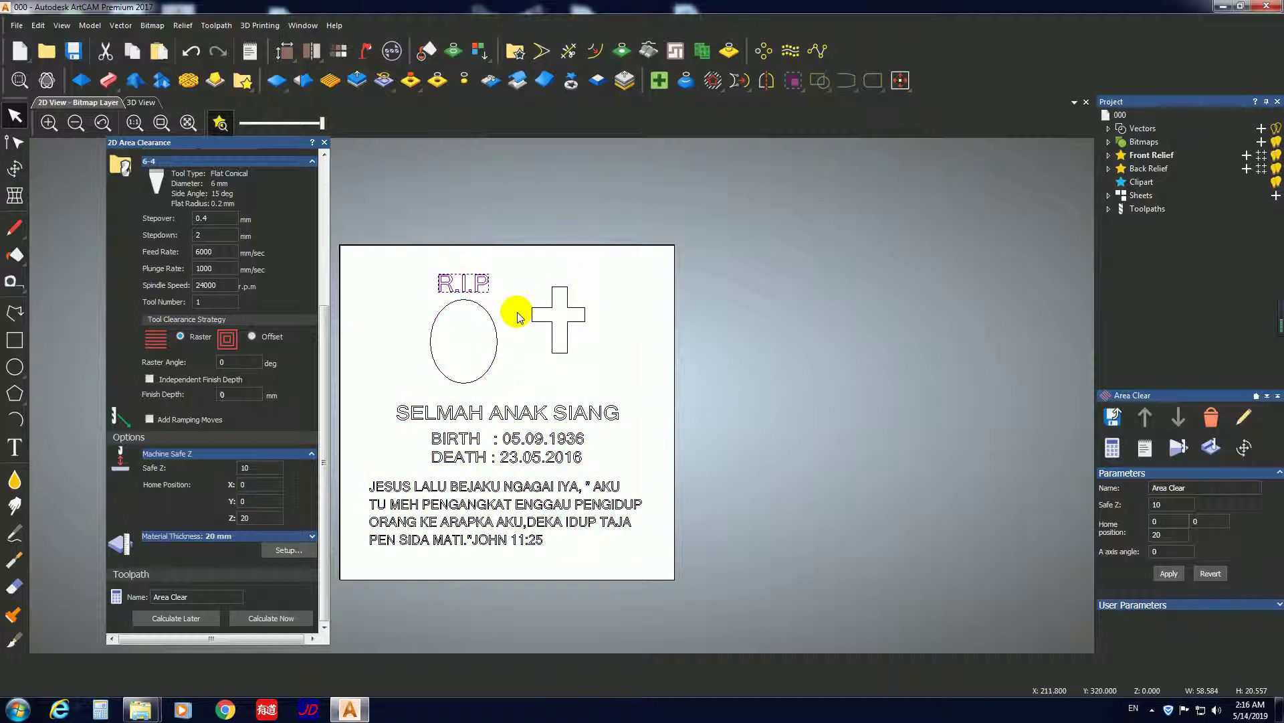
scroll(526, 338, up, 3)
scroll(494, 307, down, 5)
scroll(461, 295, up, 6)
scroll(512, 352, down, 5)
drag(553, 385, 586, 353)
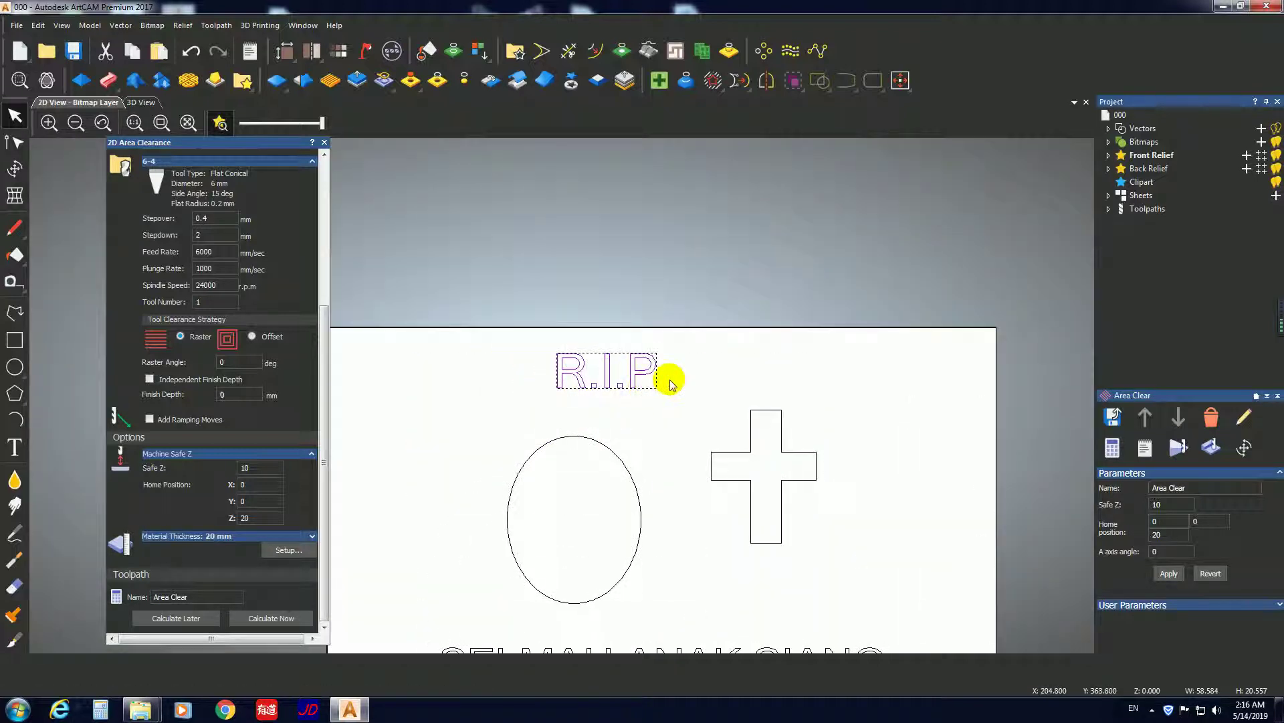
key(ctrl+z)
click(678, 390)
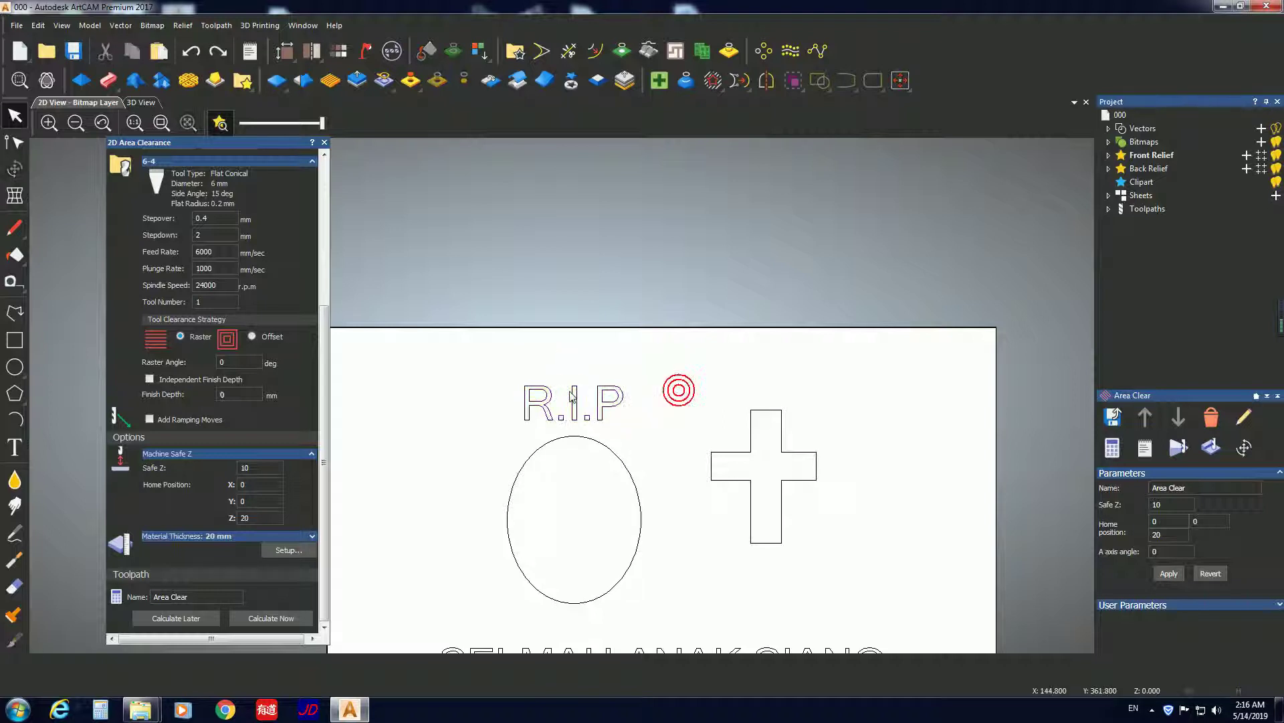
click(574, 395)
drag(574, 395, 614, 352)
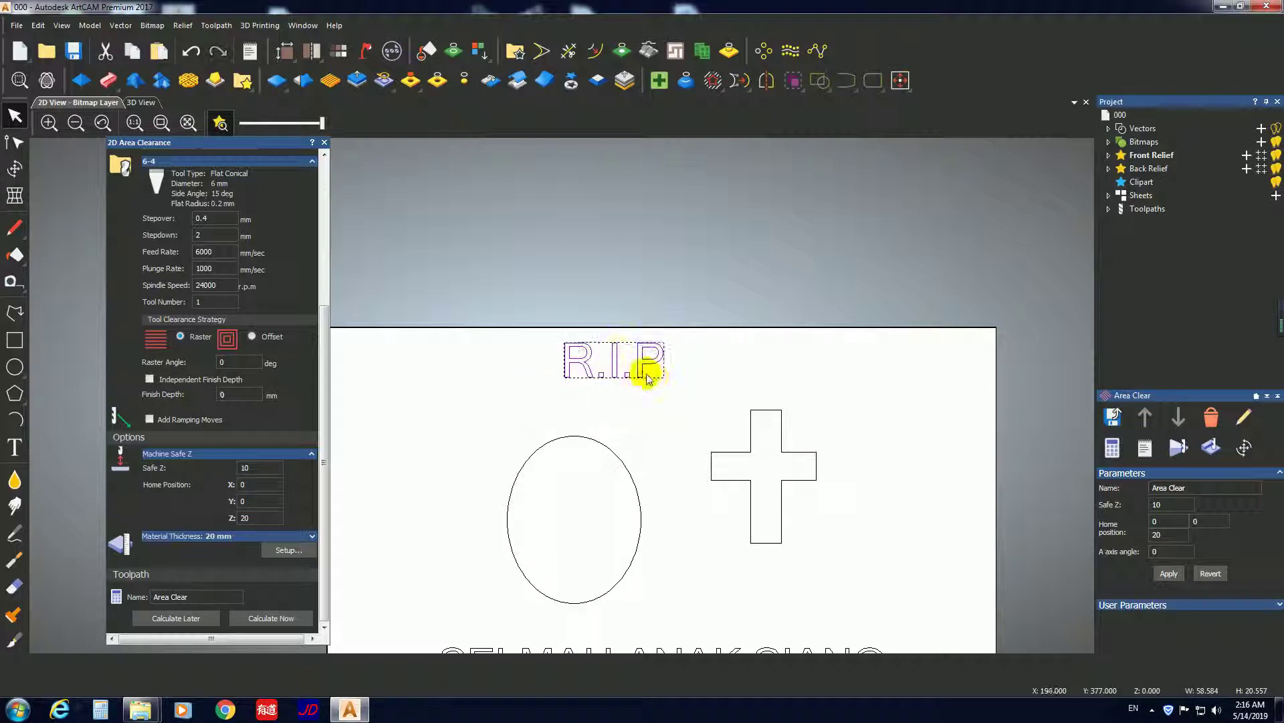
key(ctrl+z)
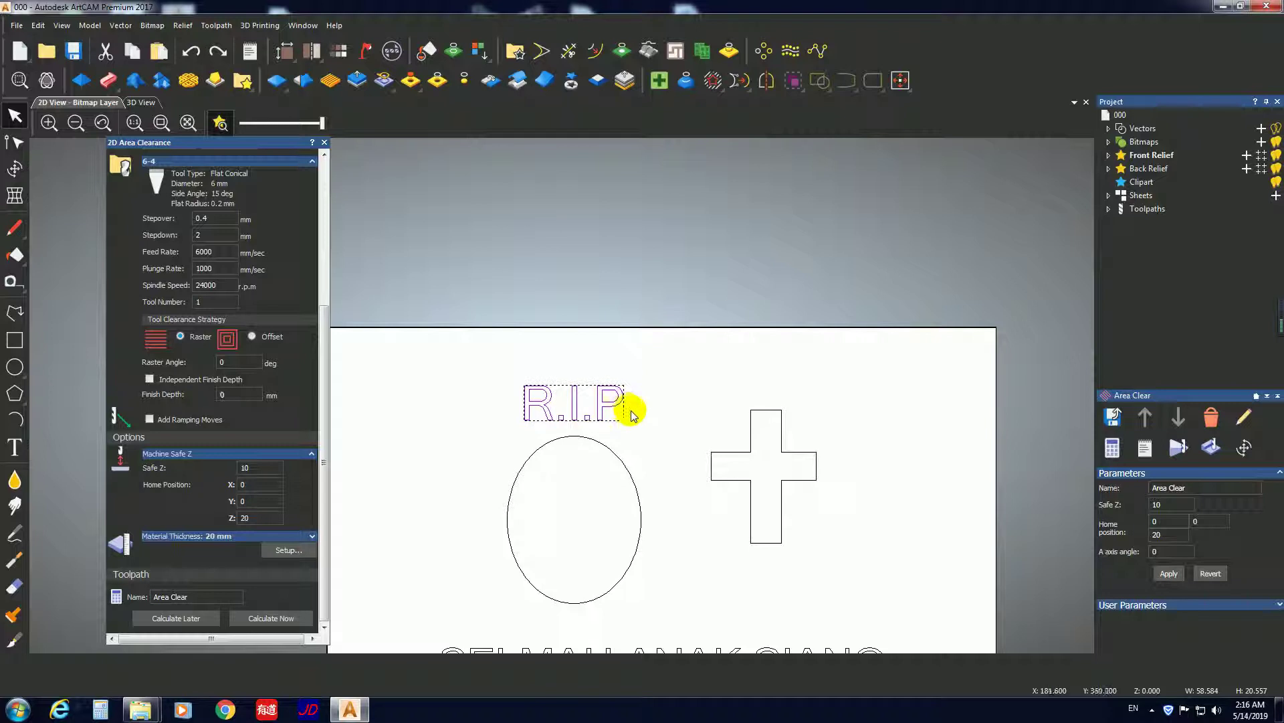
key(Delete)
key(ctrl+z)
scroll(731, 451, up, 3)
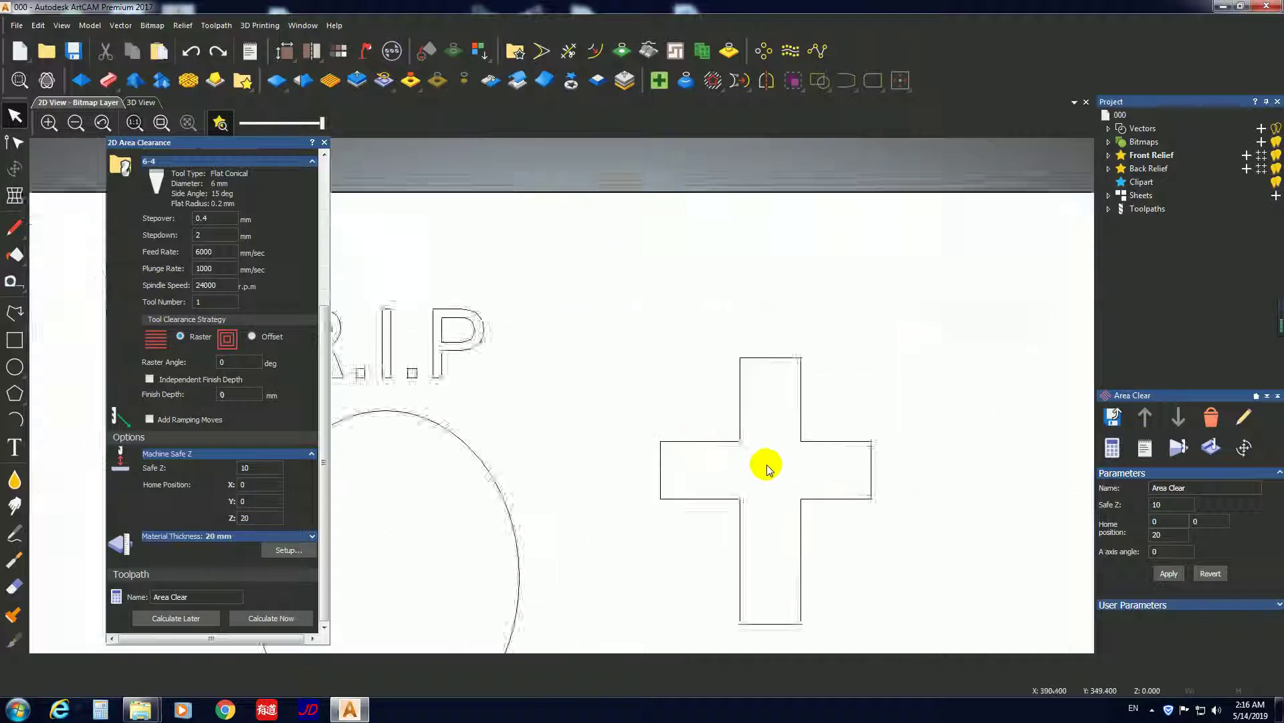
scroll(713, 474, down, 3)
drag(623, 411, 622, 409)
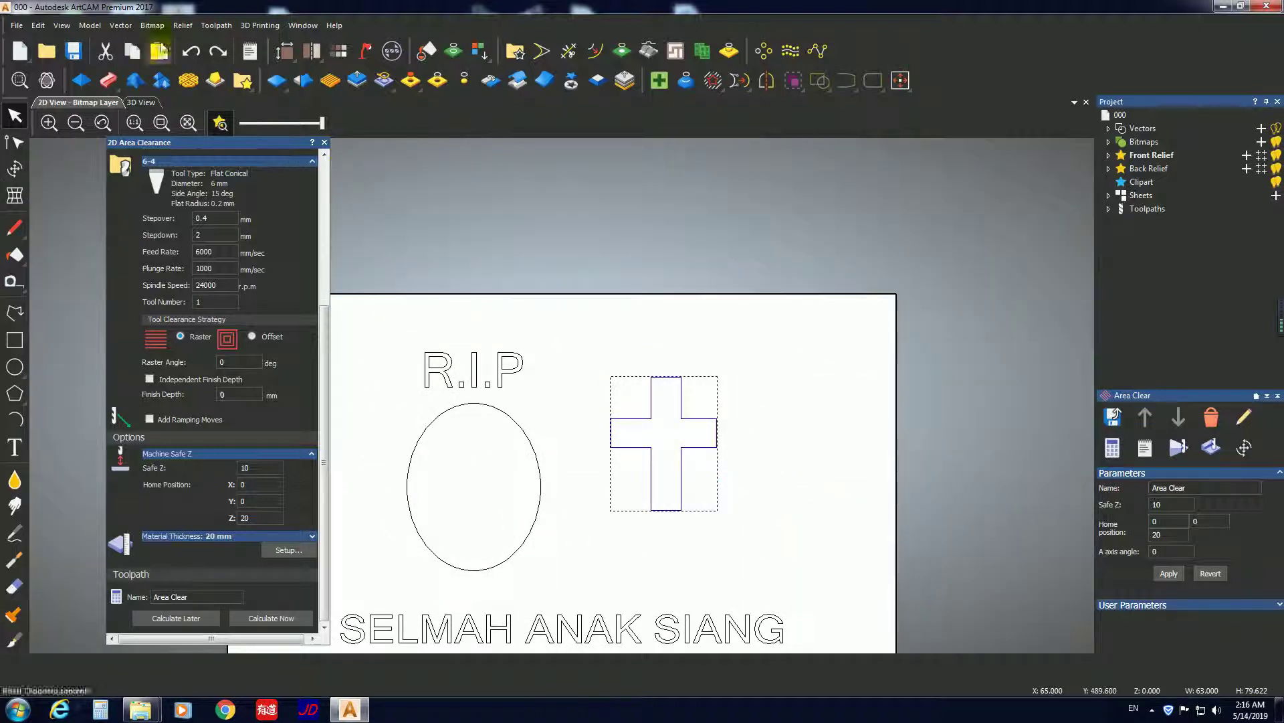
click(152, 25)
mouse_move(131, 27)
mouse_move(190, 149)
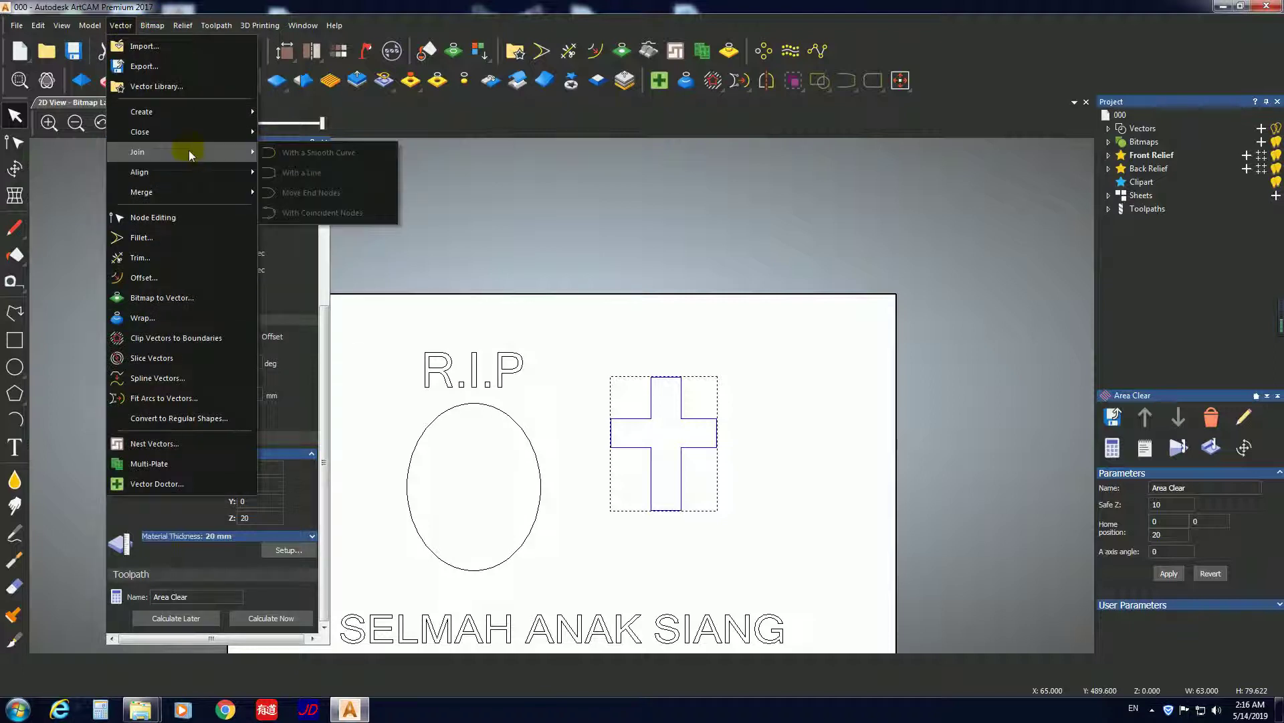
click(758, 444)
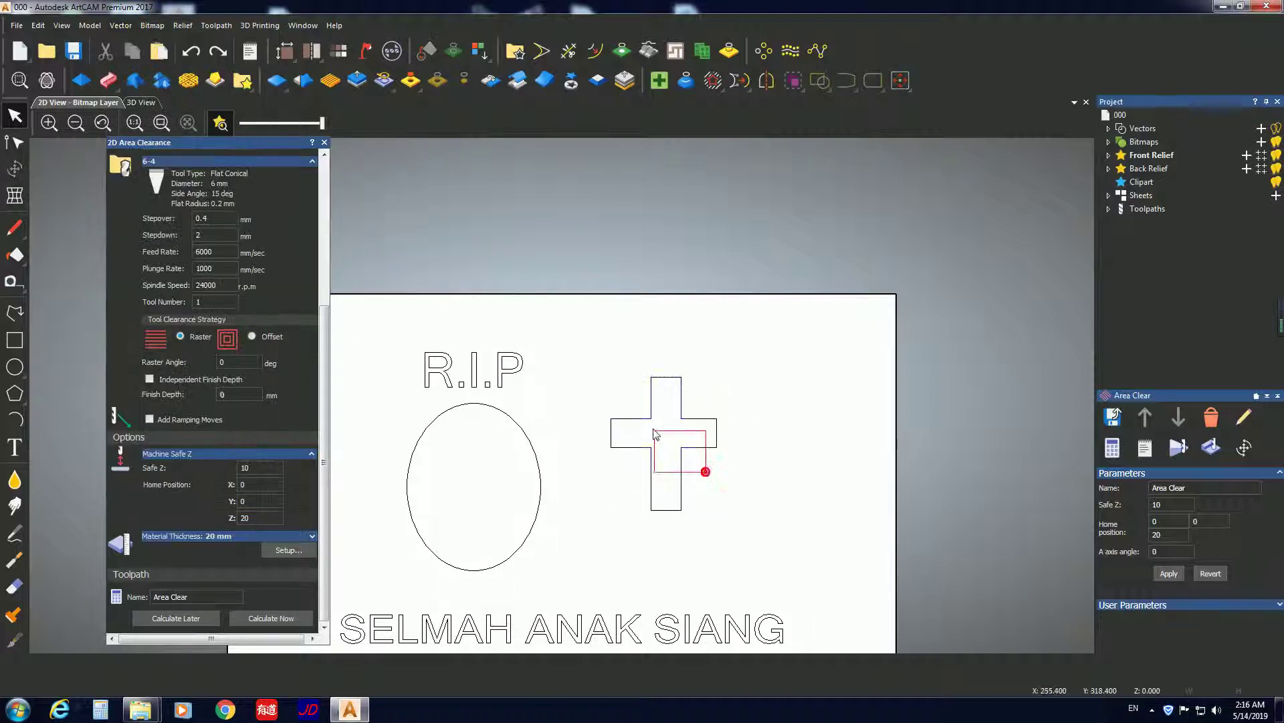
- Draw two rectangles over the cross, one along its horizontal arm (63 mm wide, about 17.2 mm high) and one along its vertical arm
drag(659, 439, 621, 407)
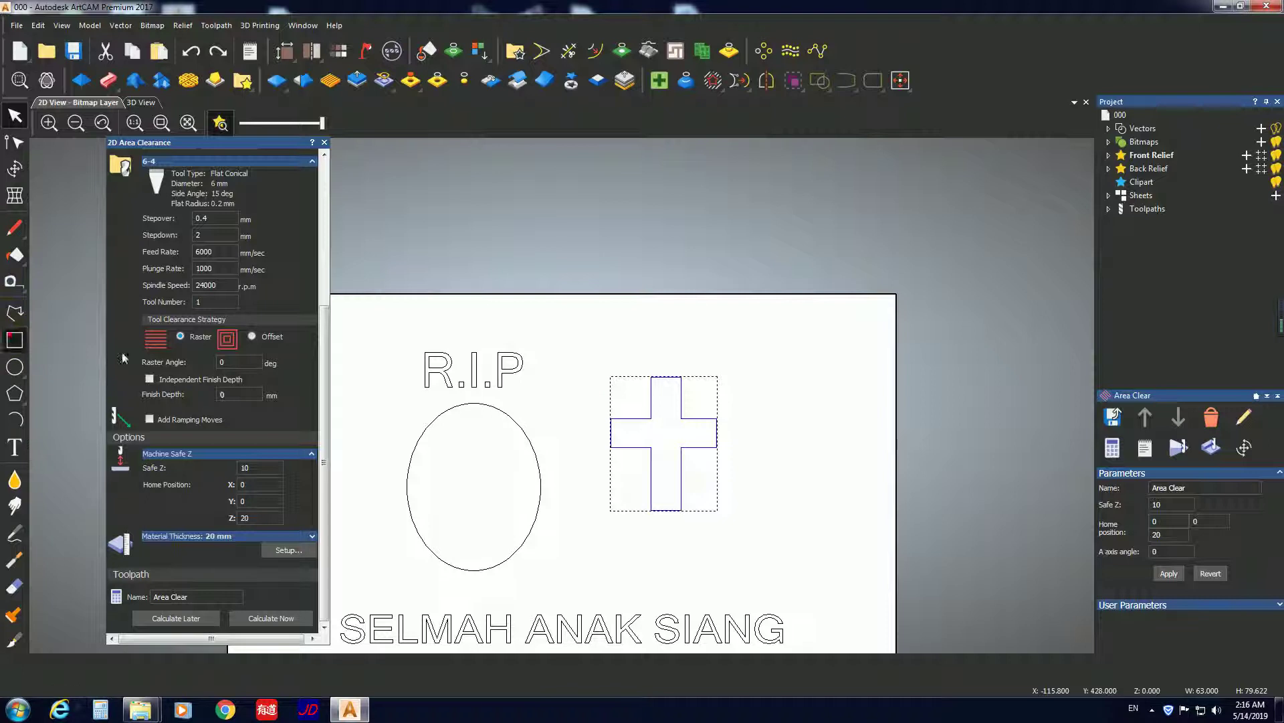
click(15, 340)
drag(671, 435, 717, 446)
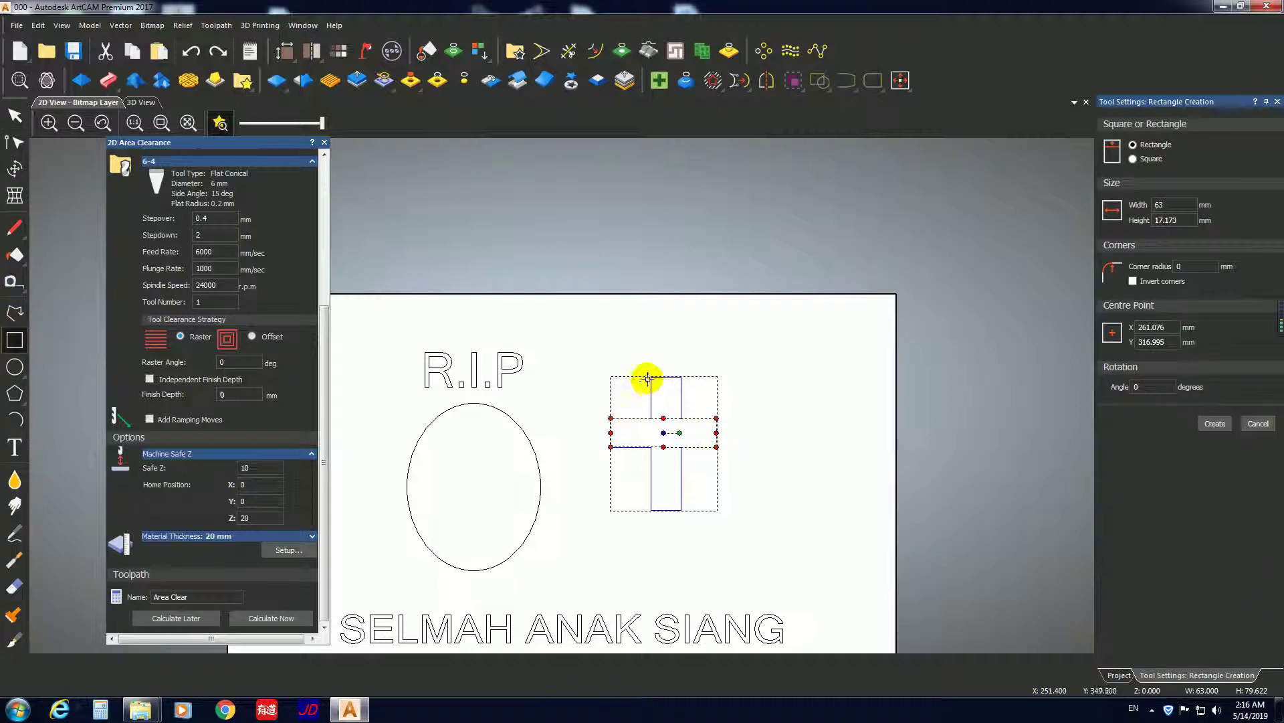
drag(648, 378, 681, 510)
key(Escape)
- Shift the two newly drawn rectangles together slightly to the right, off the old cross outline
click(669, 462)
click(666, 447)
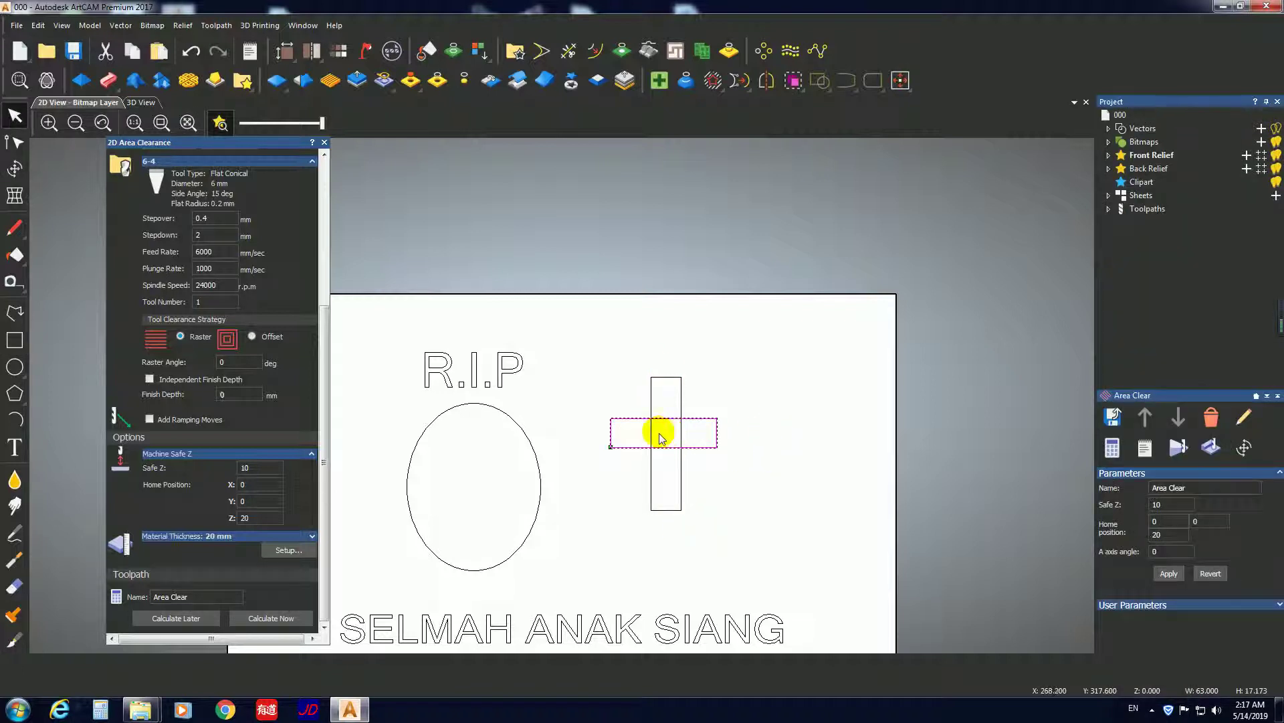
shift+click(650, 435)
key(Right)
key(Right)
key(Right)
key(Right)
key(Right)
key(Right)
key(Right)
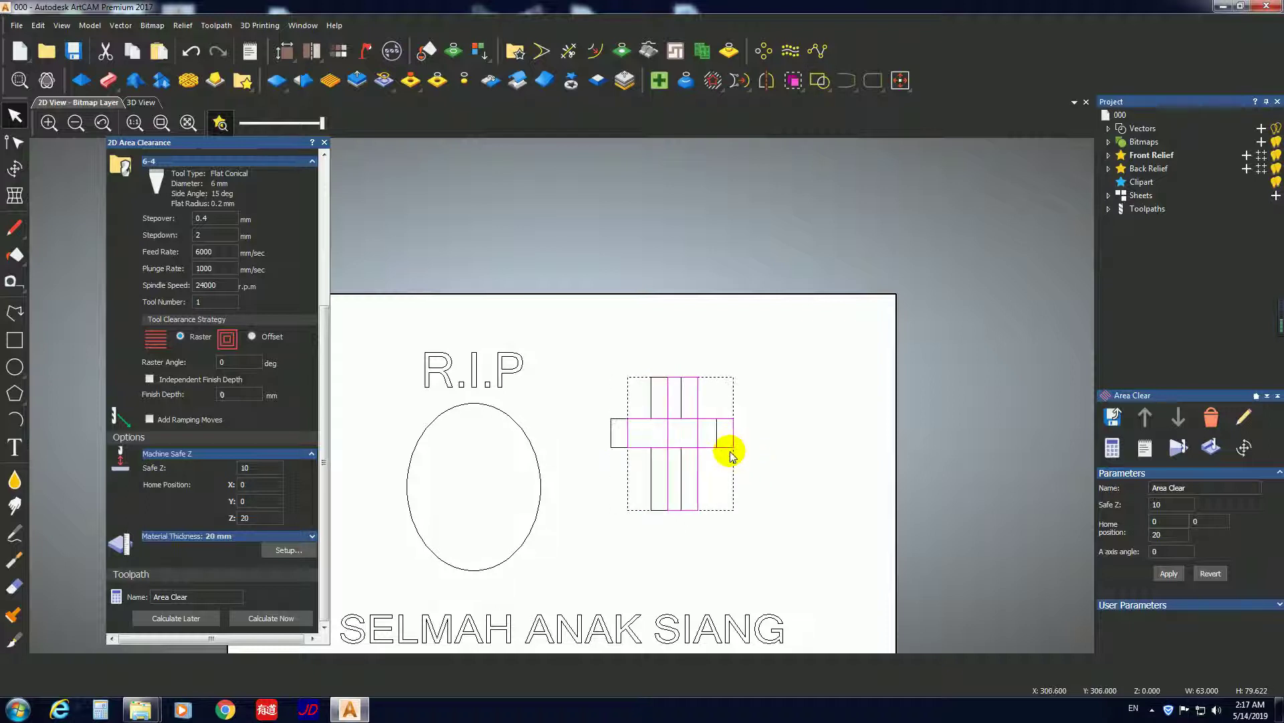
- Delete the old cross outline and select the two overlapping rectangles that replace it
click(701, 457)
drag(702, 493, 582, 394)
key(Delete)
drag(823, 473, 642, 421)
key(Left)
key(Left)
key(Left)
key(Left)
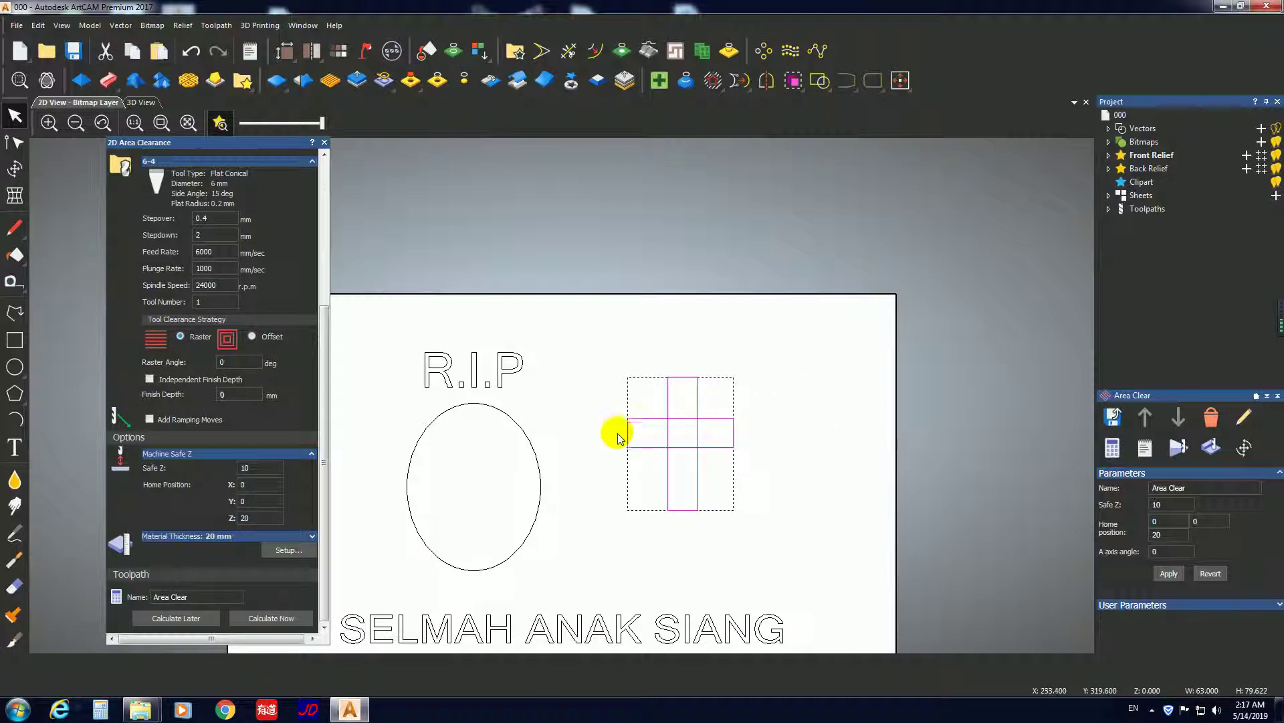
- Trim away the overlapping inner segments where the two rectangles cross, leaving a single cross outline
click(152, 25)
mouse_move(216, 25)
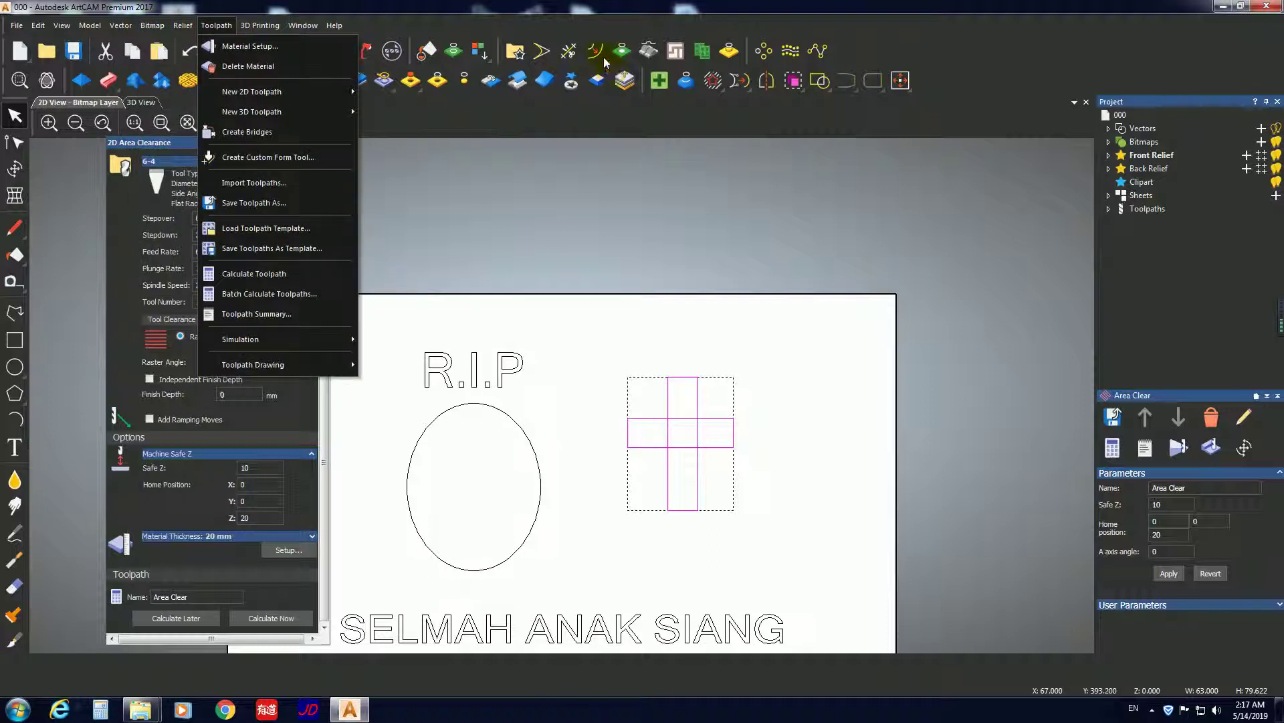
click(569, 53)
click(686, 420)
click(667, 436)
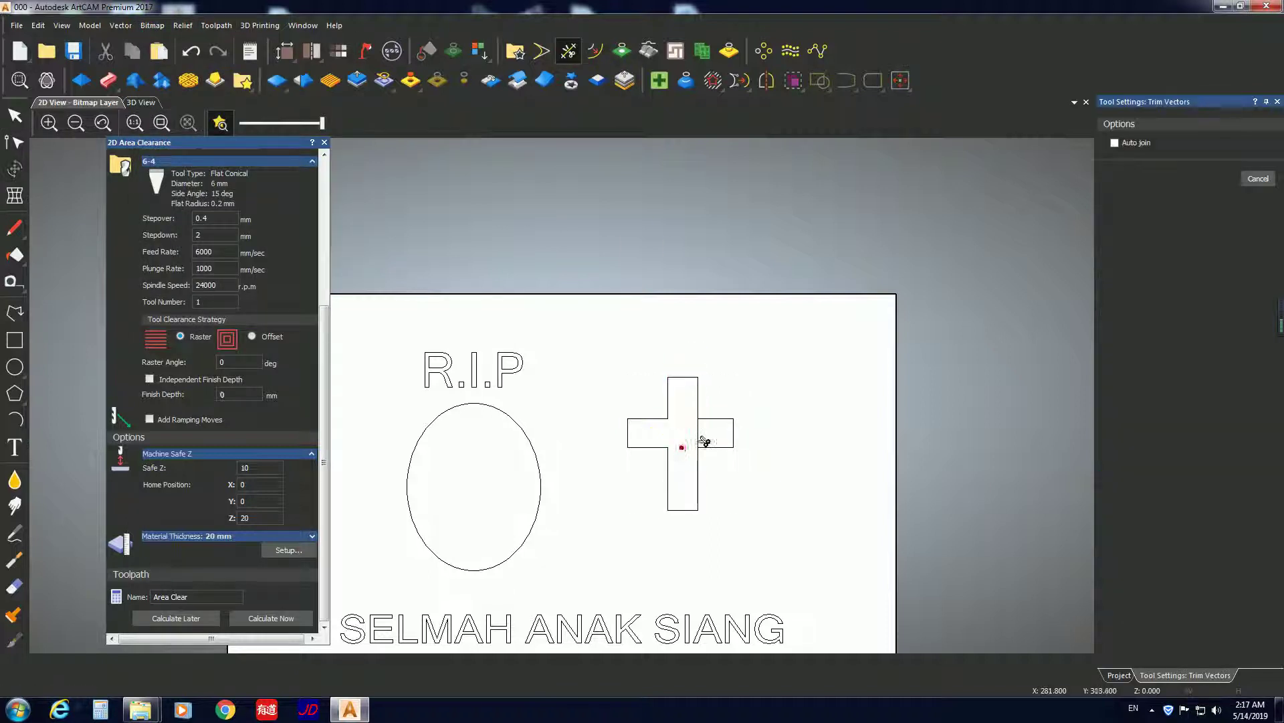
right_click(647, 396)
click(599, 380)
- Join the trimmed cross vectors at their coincident nodes with a 0.025 mm tolerance
click(14, 114)
drag(774, 527, 579, 346)
click(119, 25)
mouse_move(248, 152)
click(310, 209)
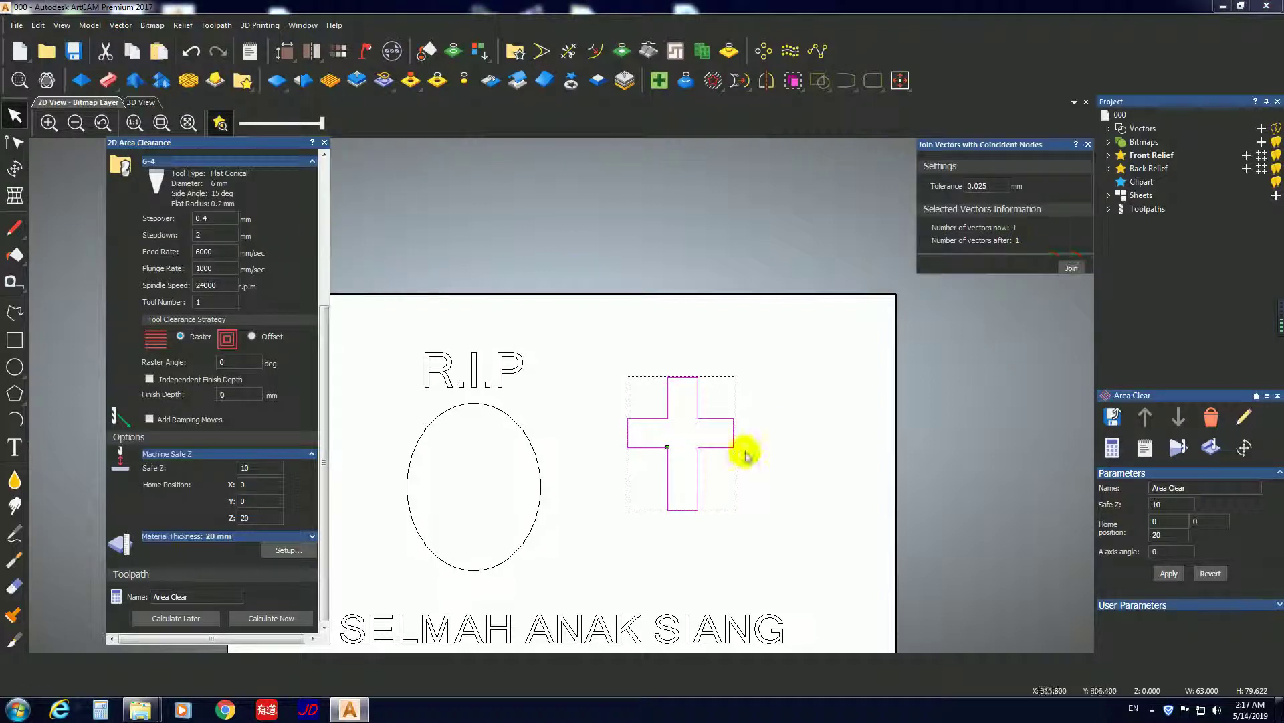
click(1087, 144)
- Position the model origin at the plaque's bottom left pixel with X, Y and Z at 0
scroll(620, 342, down, 3)
scroll(538, 532, up, 2)
scroll(537, 521, up, 1)
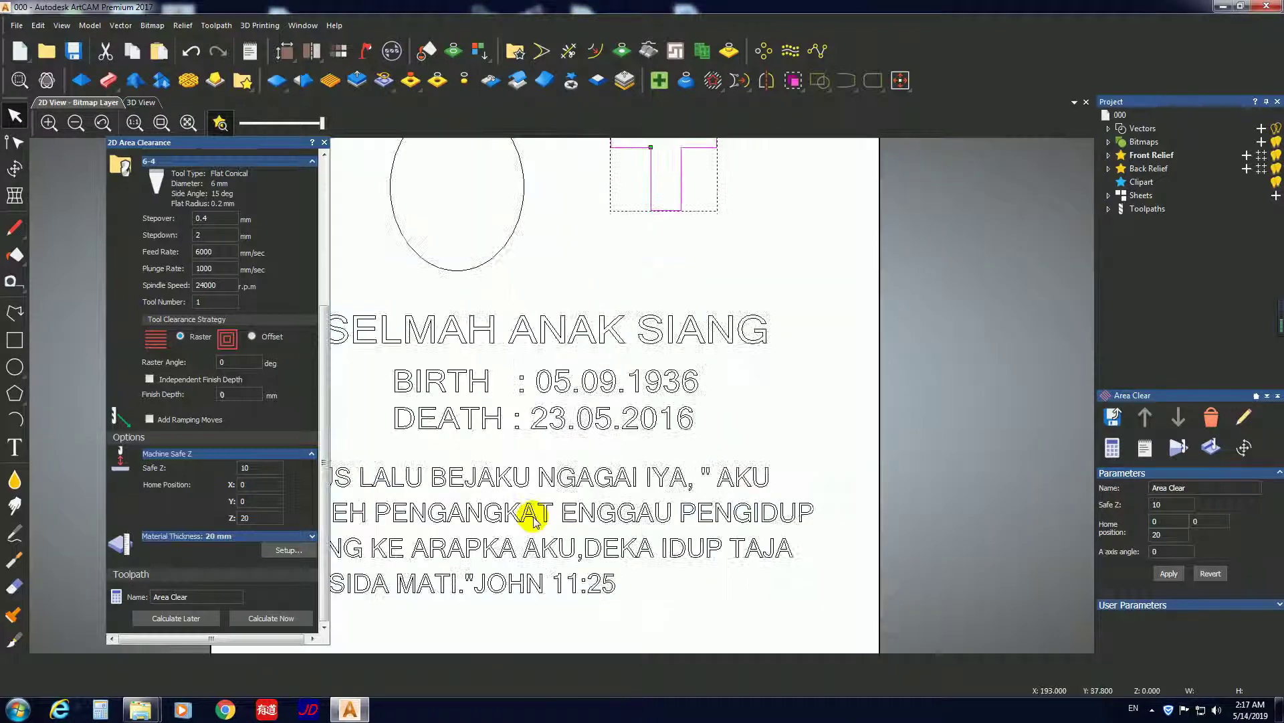
scroll(532, 517, down, 1)
drag(699, 509, 402, 214)
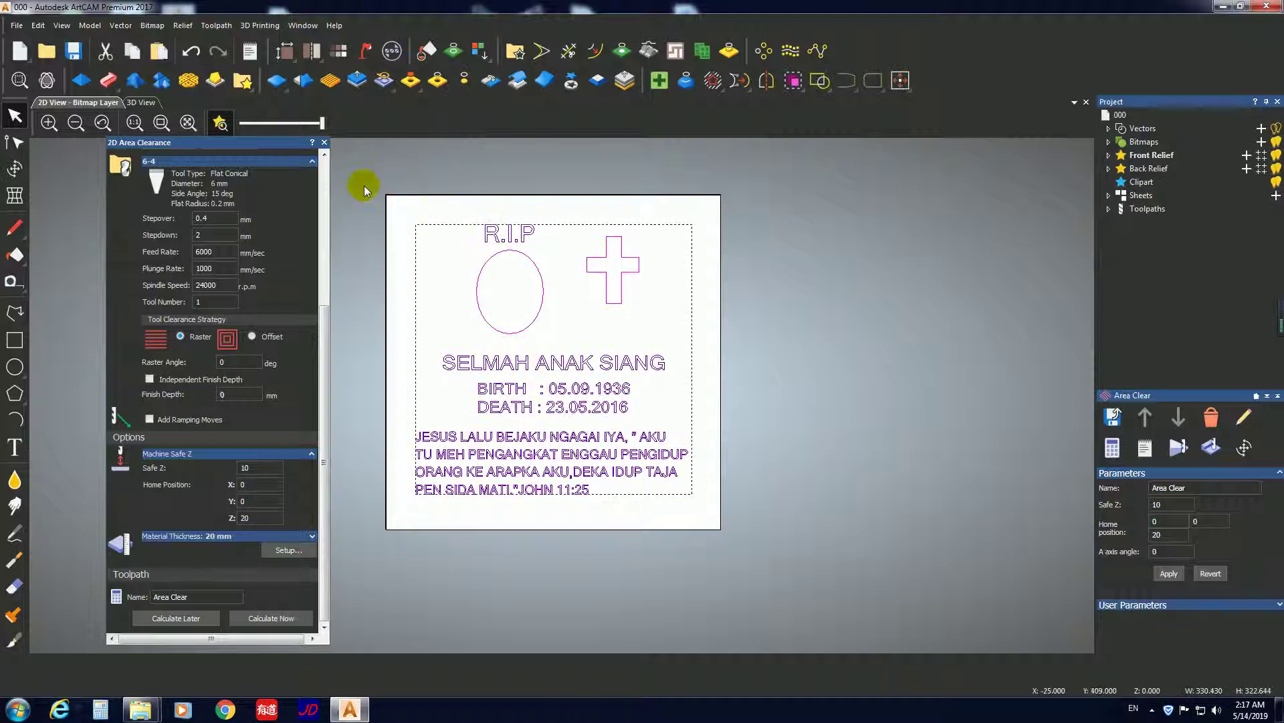
click(415, 205)
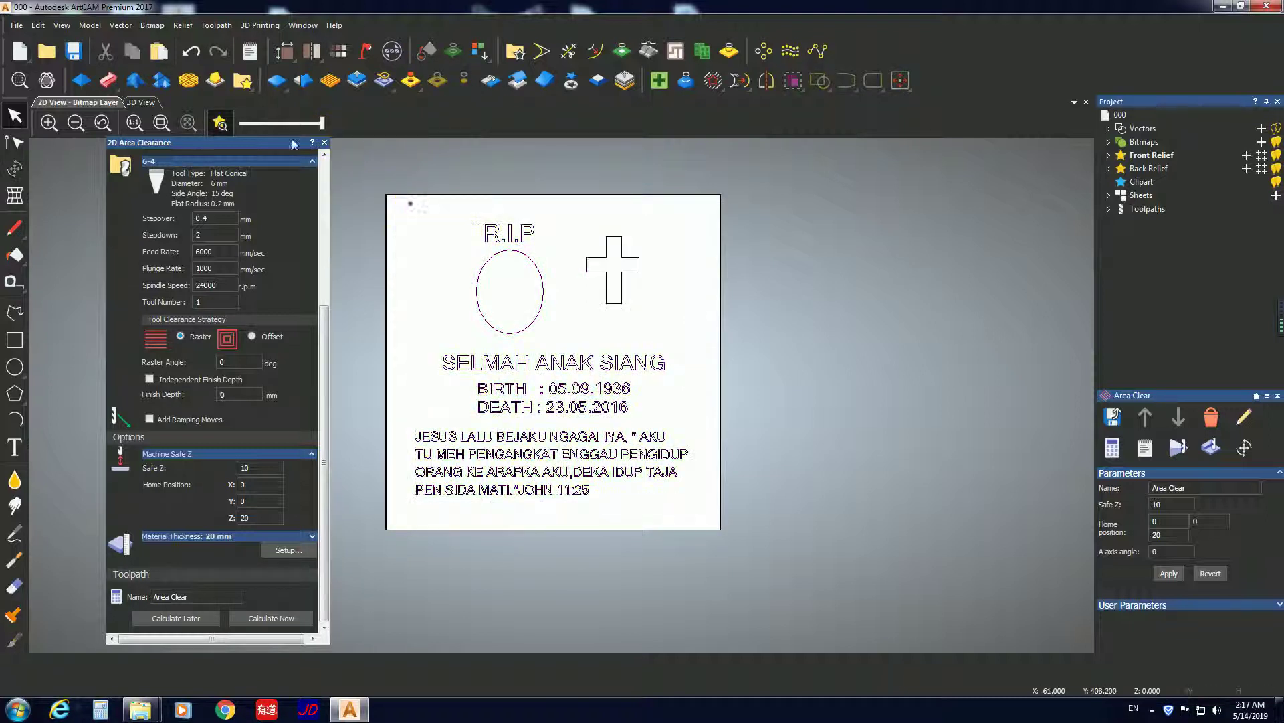
click(121, 25)
mouse_move(98, 26)
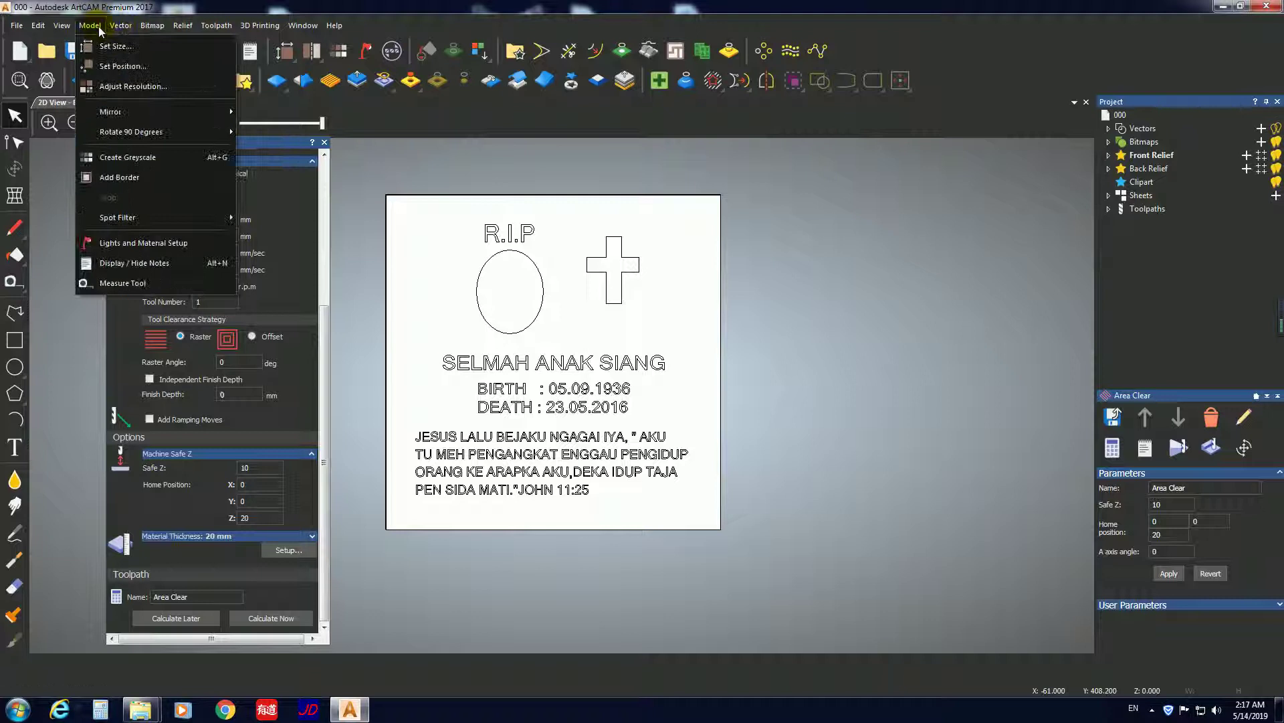
click(101, 66)
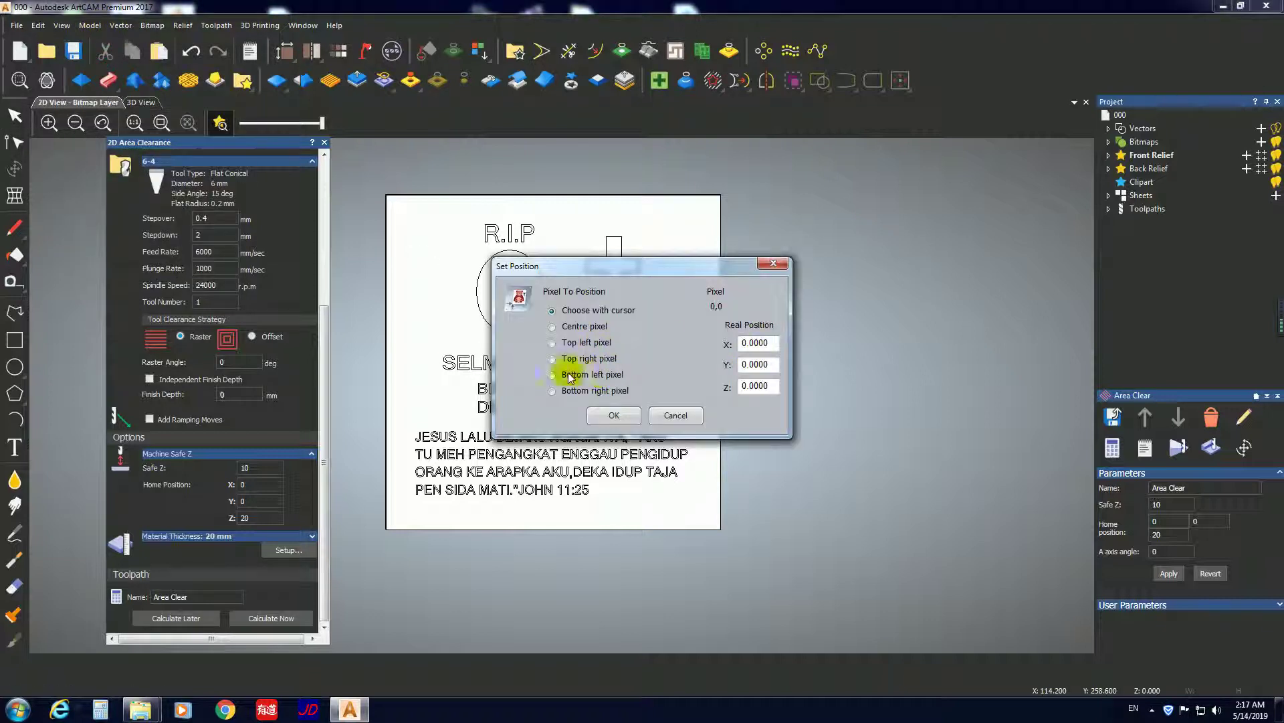
click(613, 416)
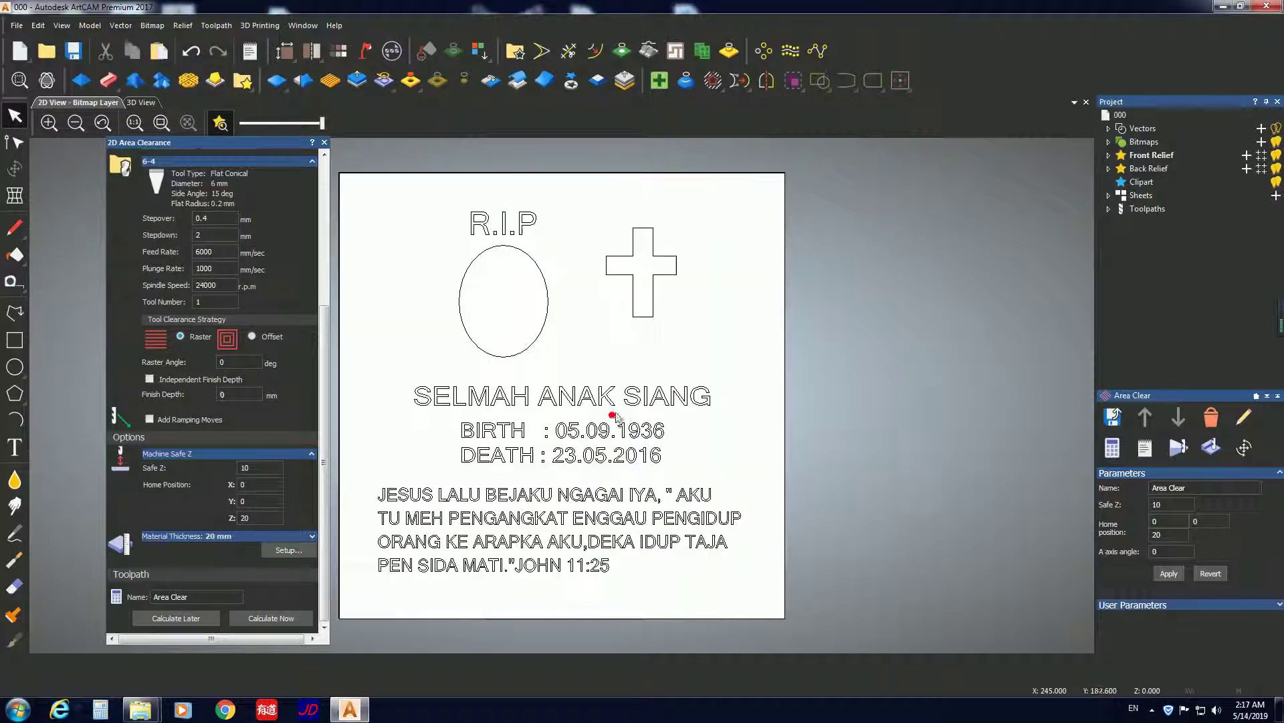
- Examine the origin's place on the material block in 3D at an angle, from the side and from above
click(153, 104)
drag(463, 423, 526, 355)
scroll(555, 392, down, 4)
drag(625, 416, 443, 304)
scroll(464, 417, up, 5)
scroll(455, 434, down, 2)
scroll(421, 422, up, 5)
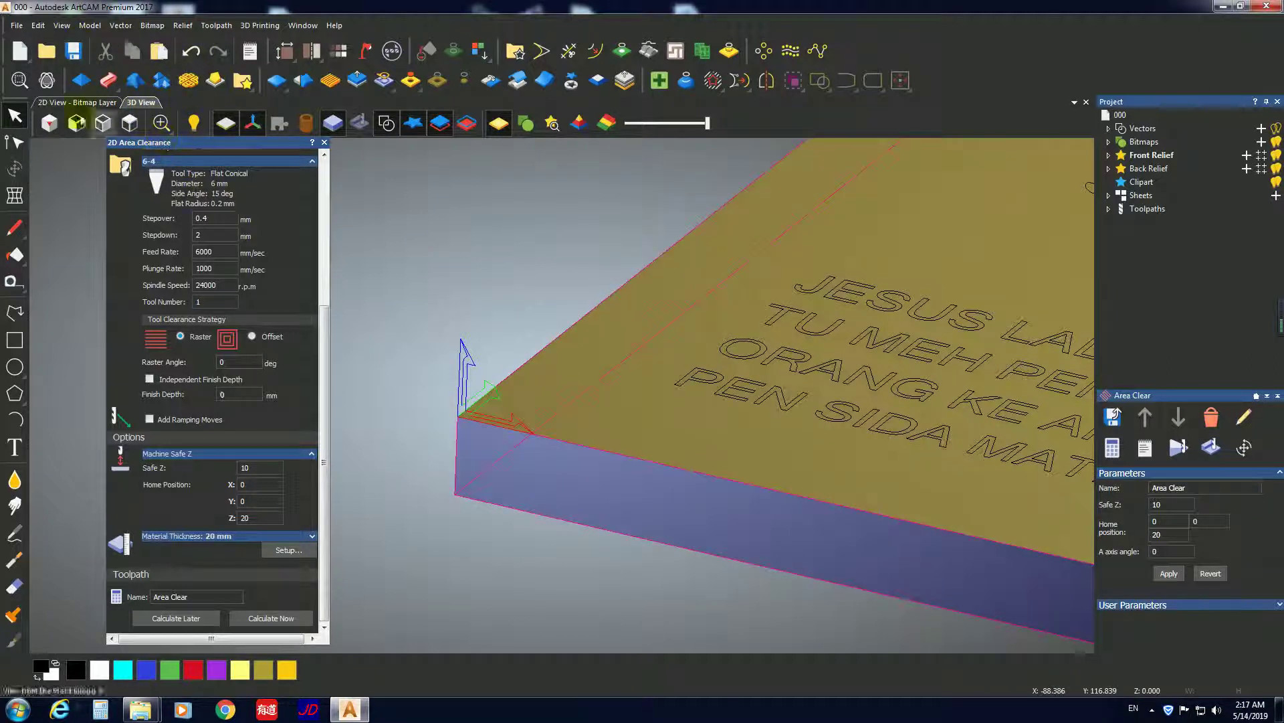
click(76, 123)
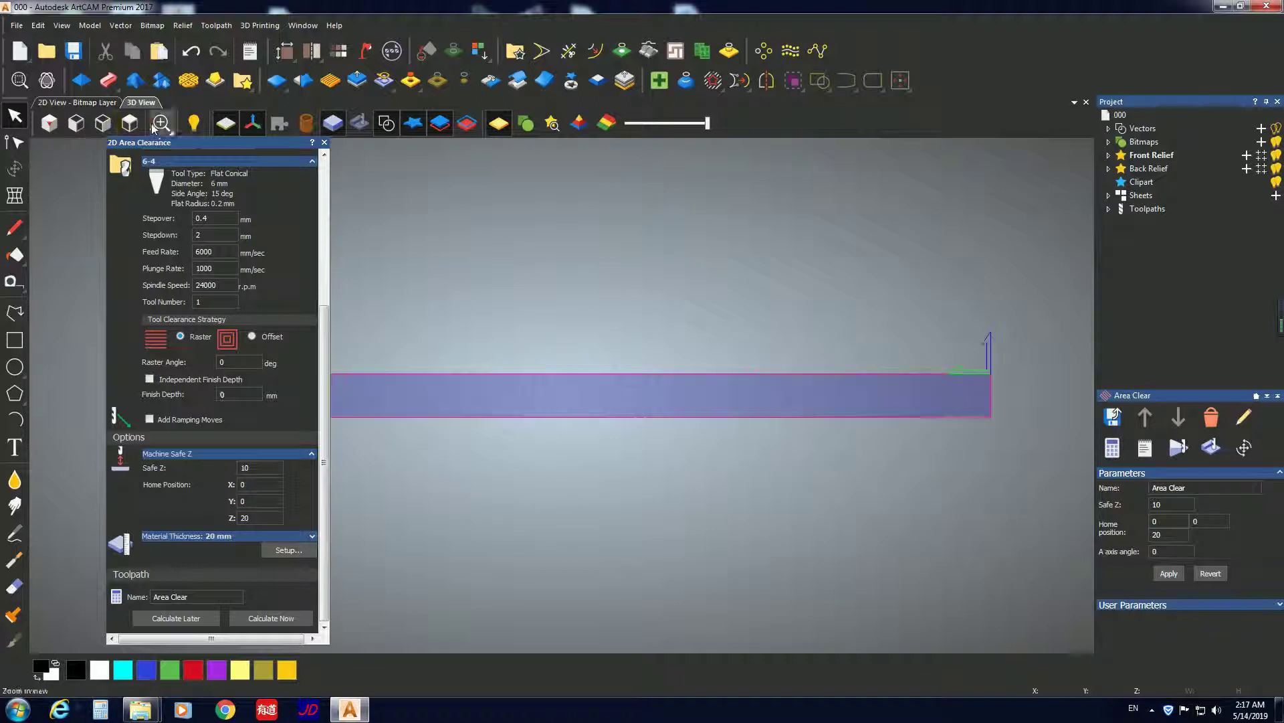
click(129, 122)
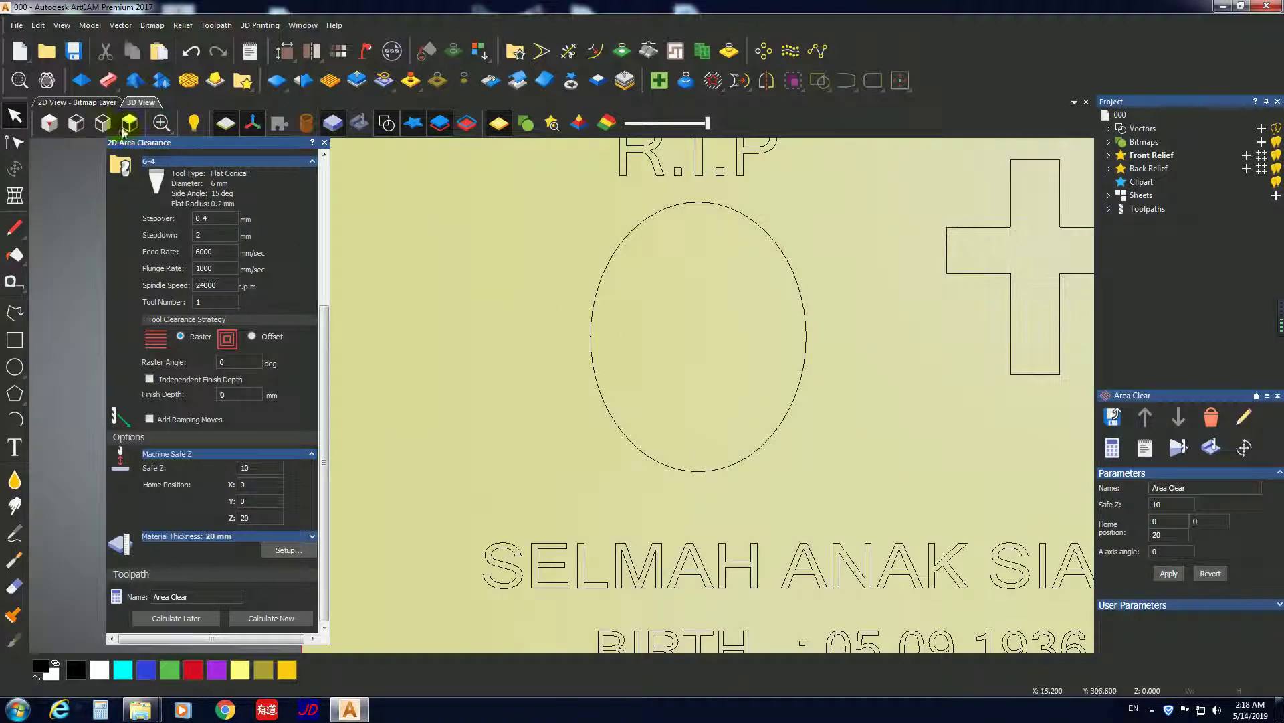
- Select all the plaque vectors in the 2D view and calculate the Area Clear toolpath
click(99, 103)
scroll(441, 289, down, 1)
scroll(742, 571, up, 2)
scroll(682, 542, down, 2)
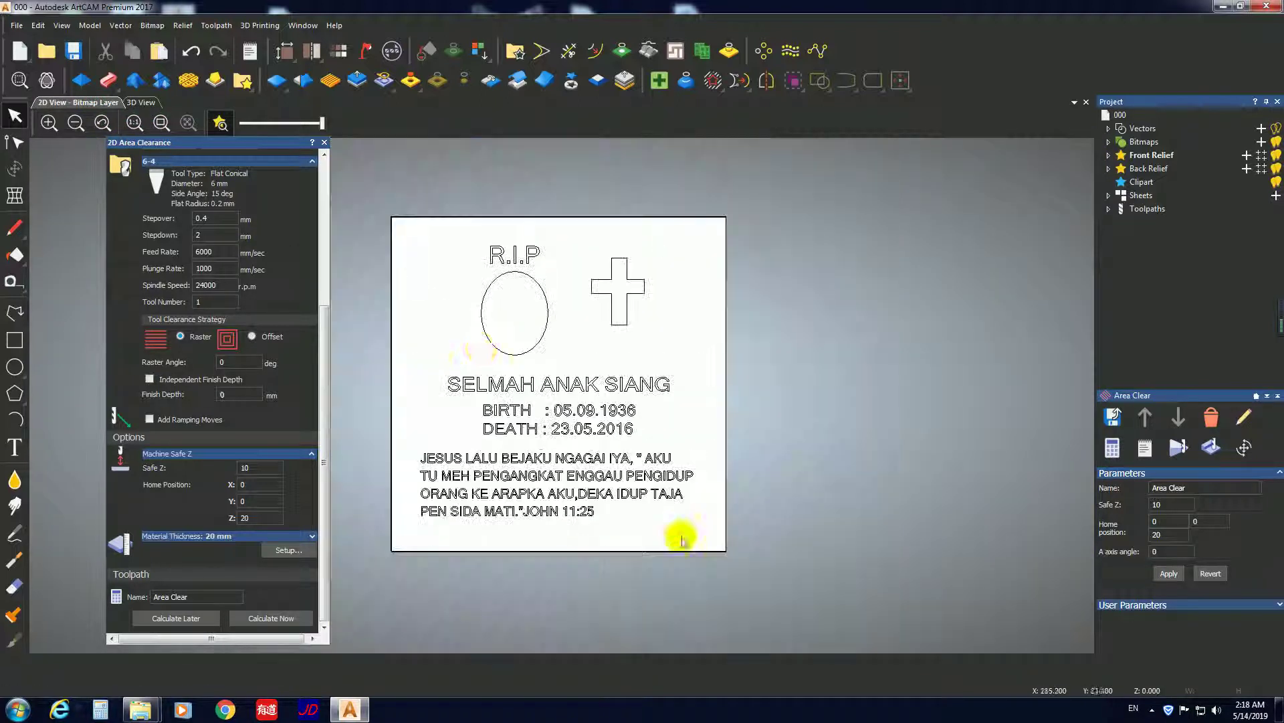
drag(703, 528, 414, 239)
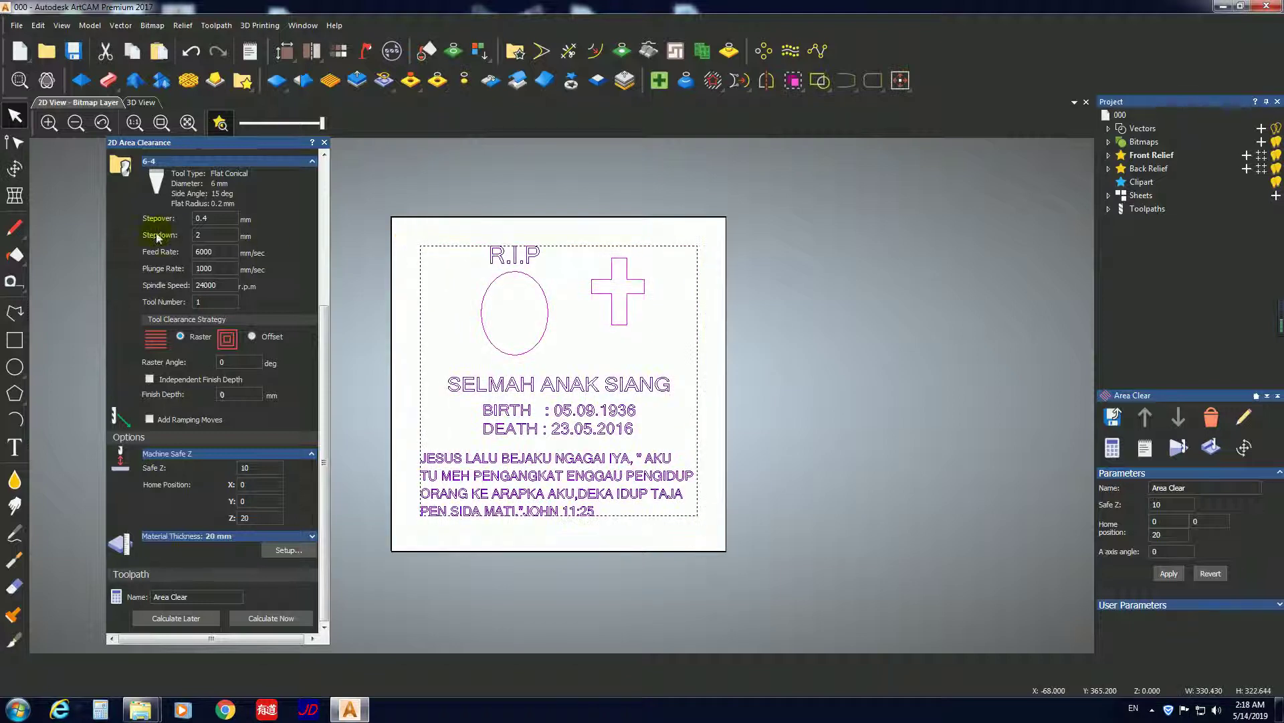
scroll(276, 498, down, 1)
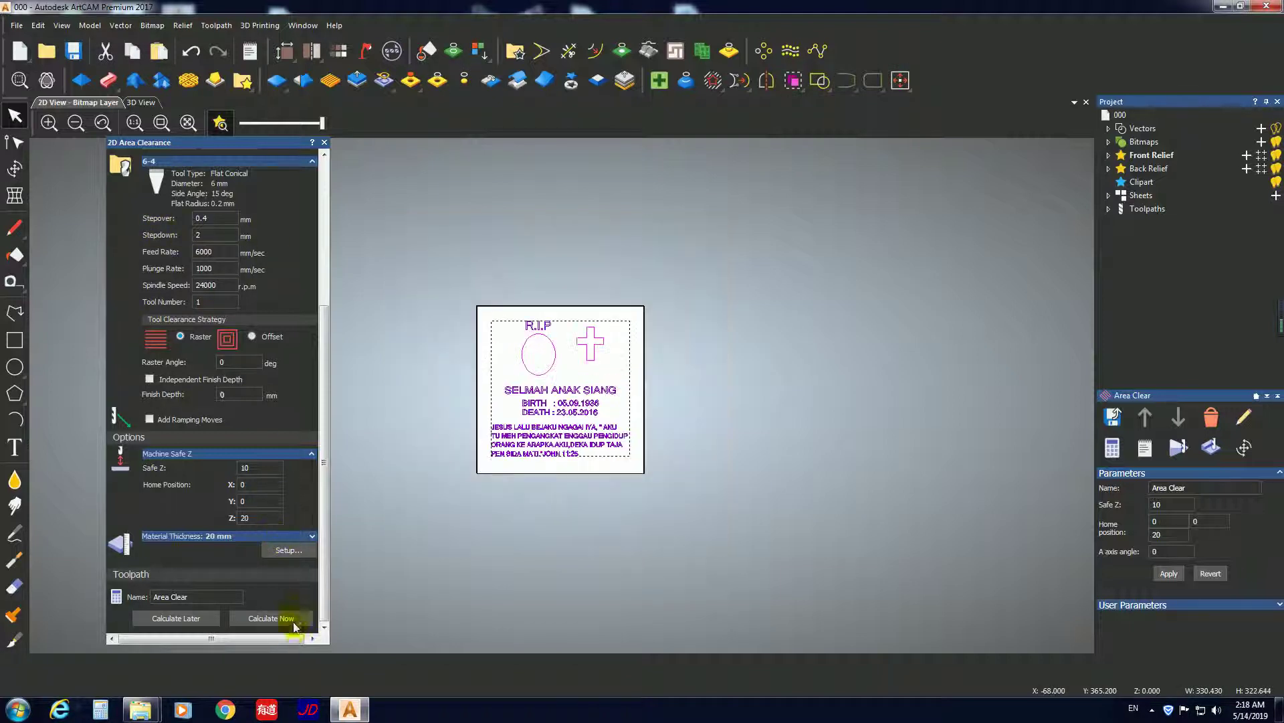
click(300, 620)
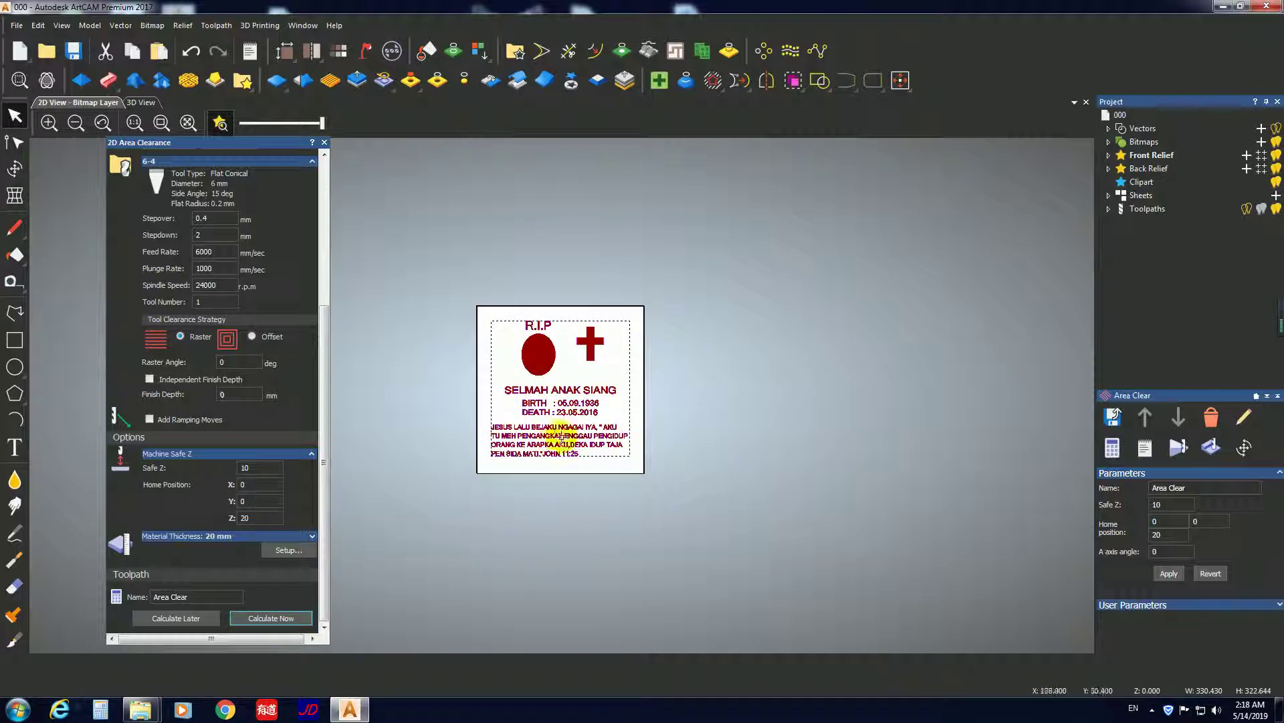
- Examine the calculated clearance passes inside the lettering, oval and cross up close in 2D
scroll(524, 412, up, 5)
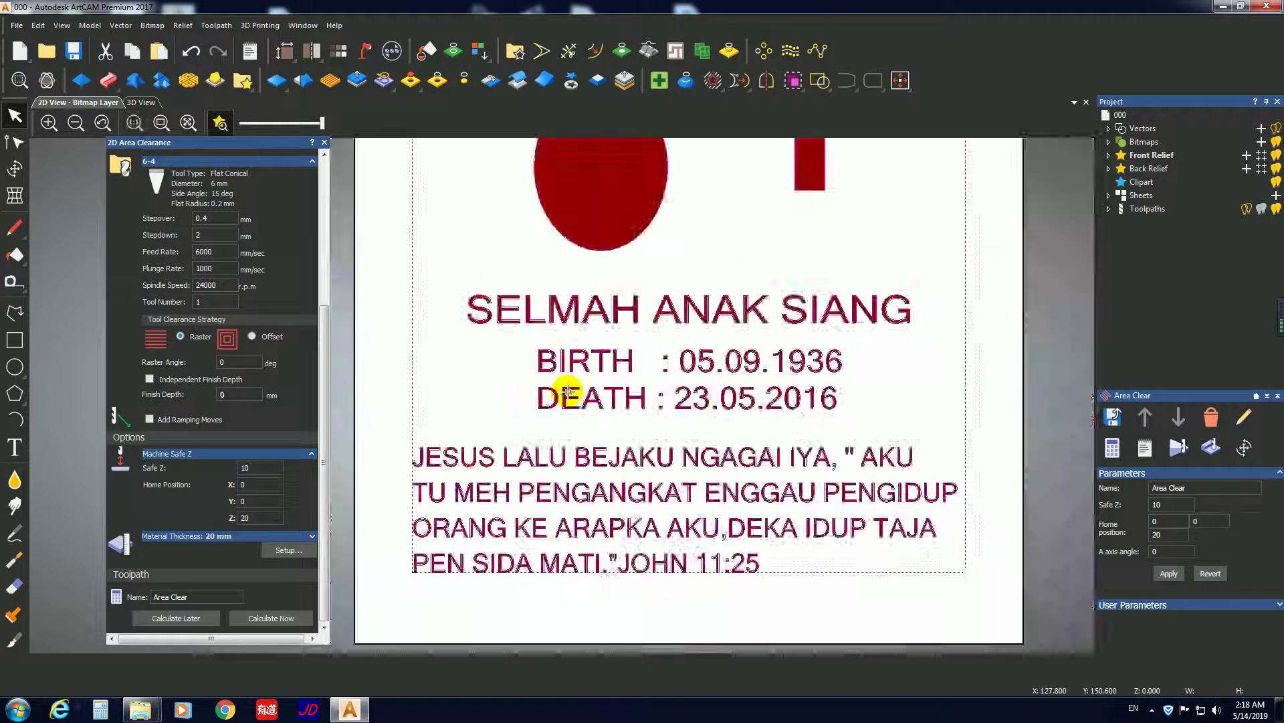
scroll(602, 454, up, 2)
scroll(624, 481, down, 4)
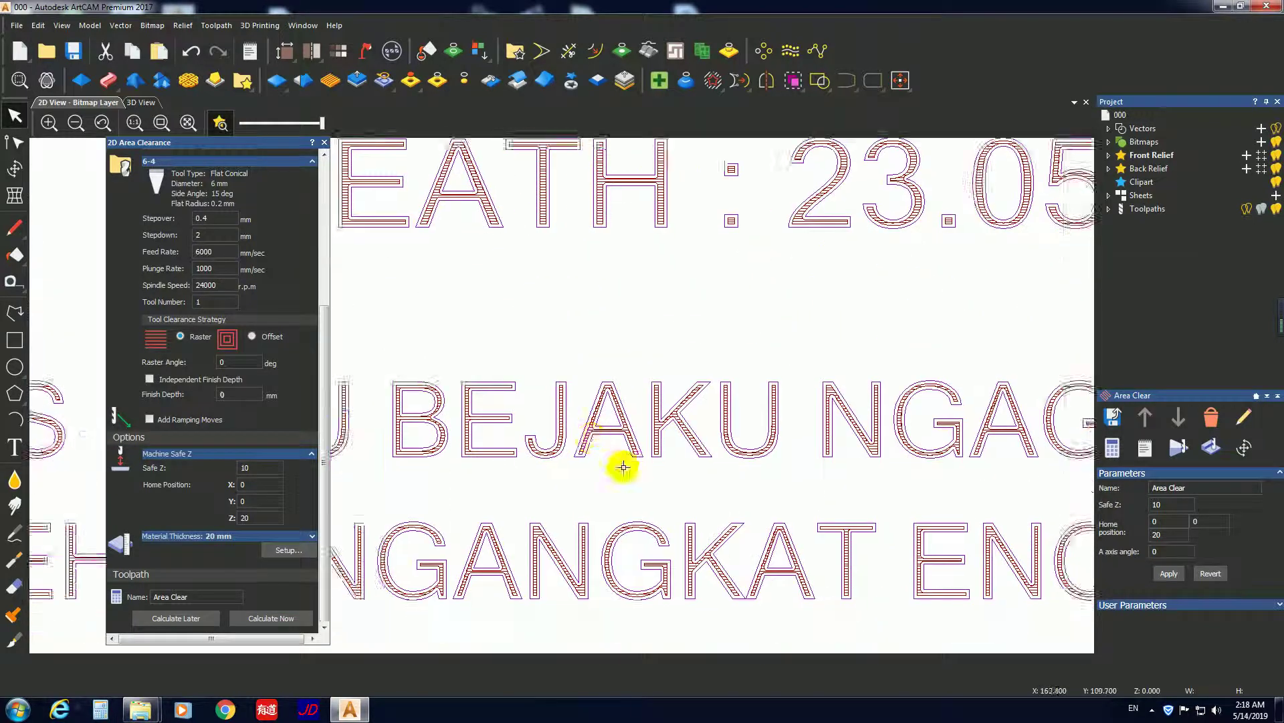
scroll(636, 468, down, 2)
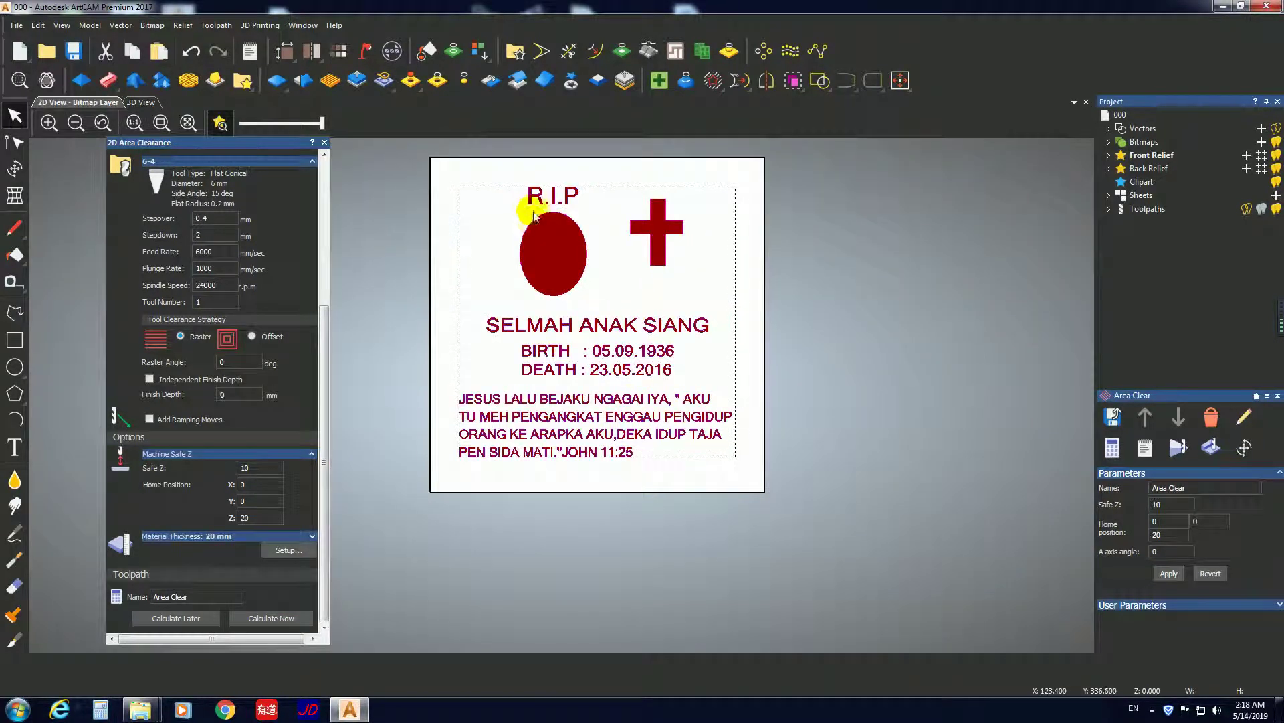
scroll(532, 212, up, 4)
scroll(541, 234, down, 3)
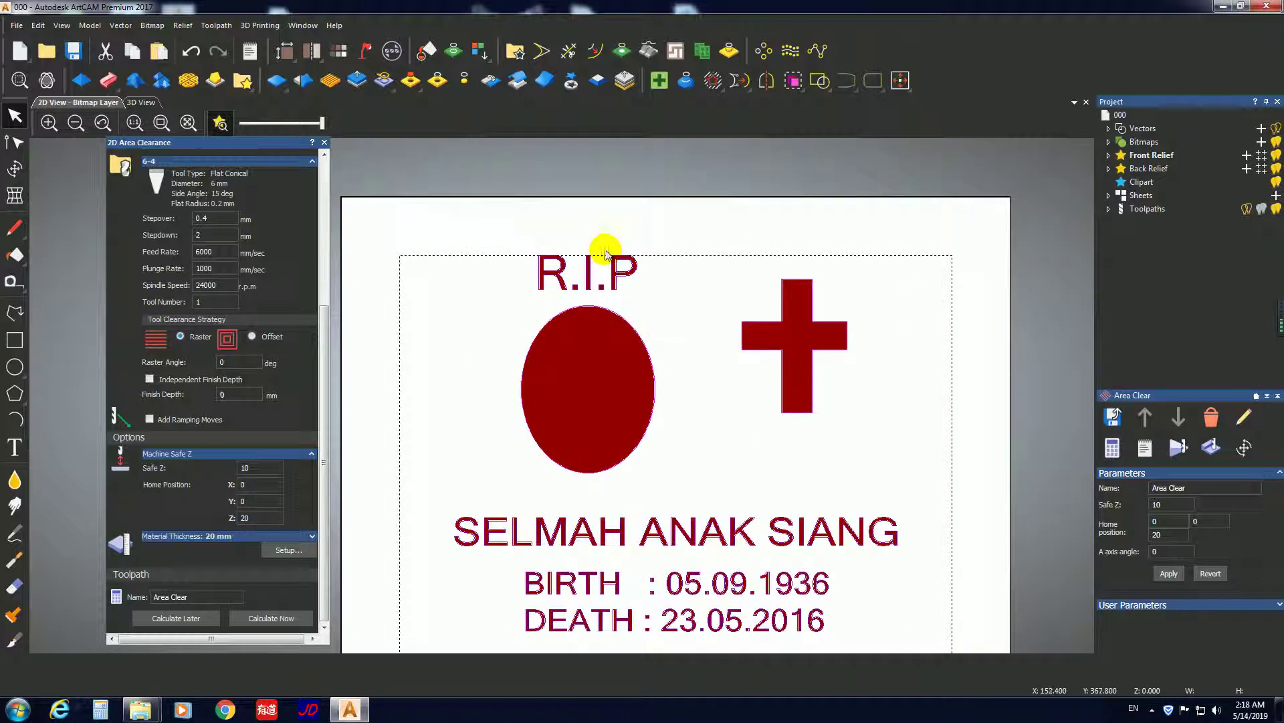
scroll(605, 252, up, 2)
scroll(577, 293, down, 4)
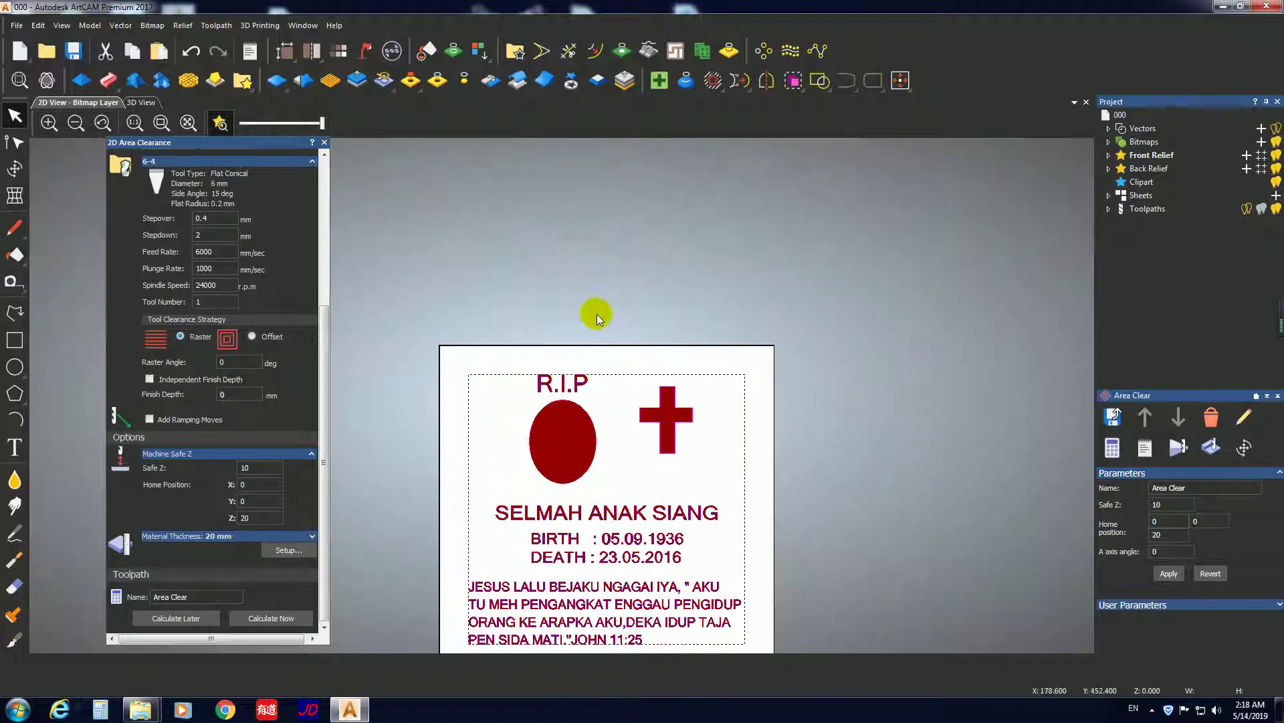
scroll(591, 295, up, 2)
scroll(593, 294, up, 2)
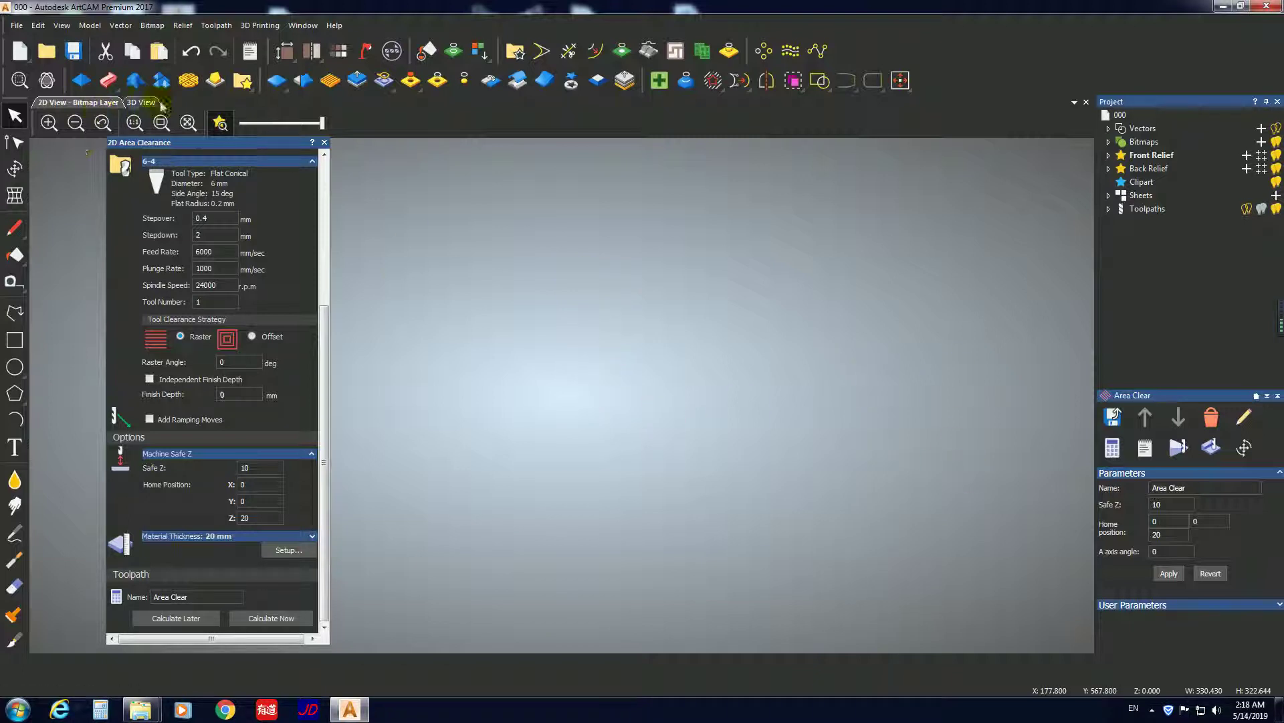
- Examine the calculated toolpath on the plaque in 3D, from above and at an angle
click(138, 103)
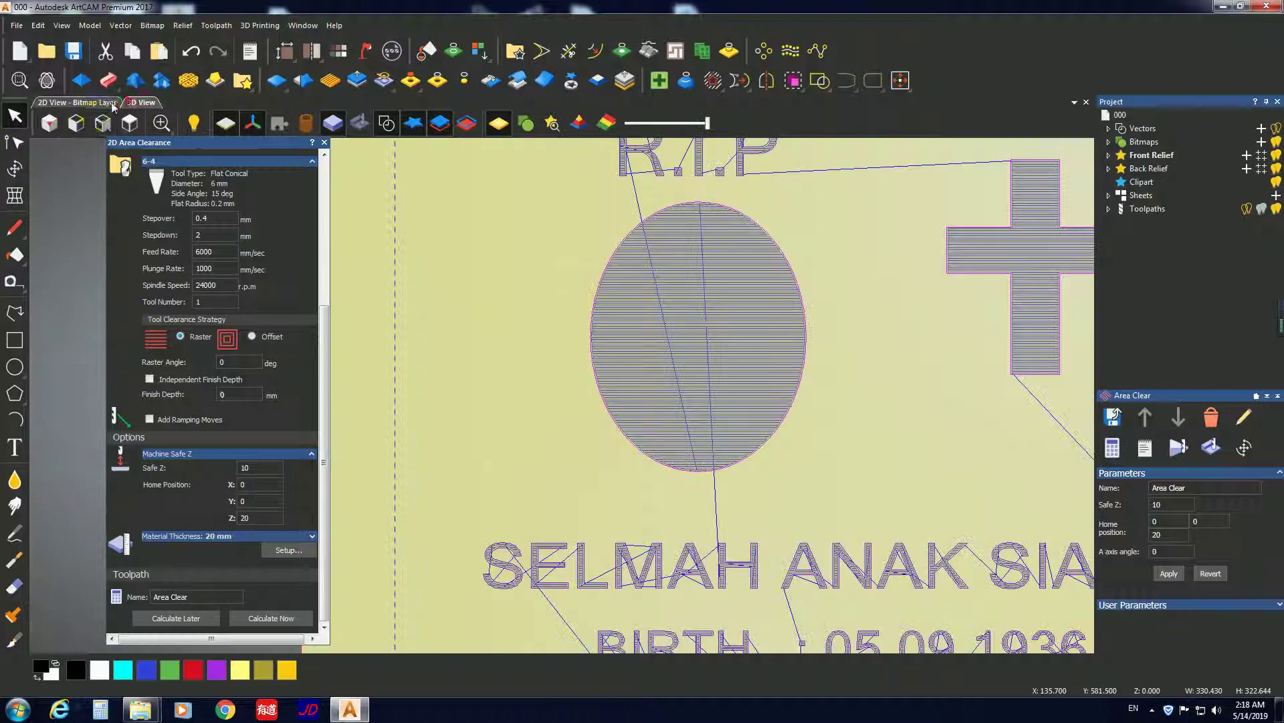
click(130, 123)
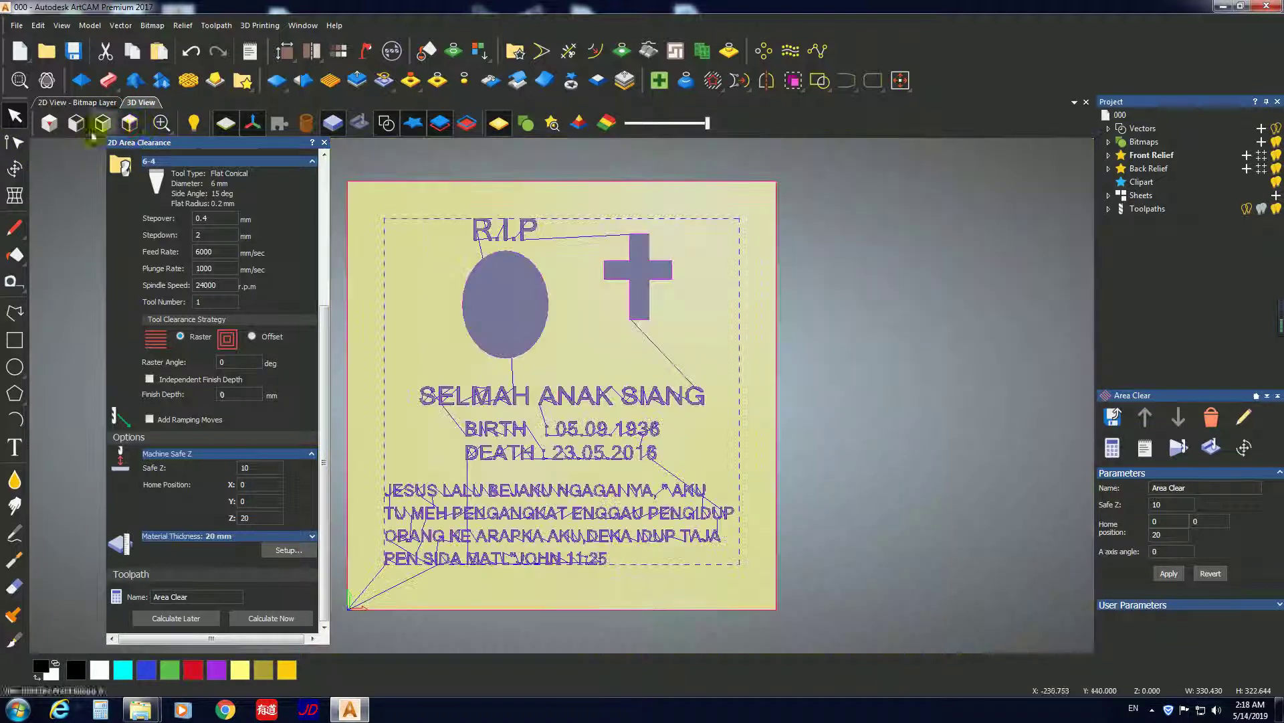
click(59, 103)
click(139, 124)
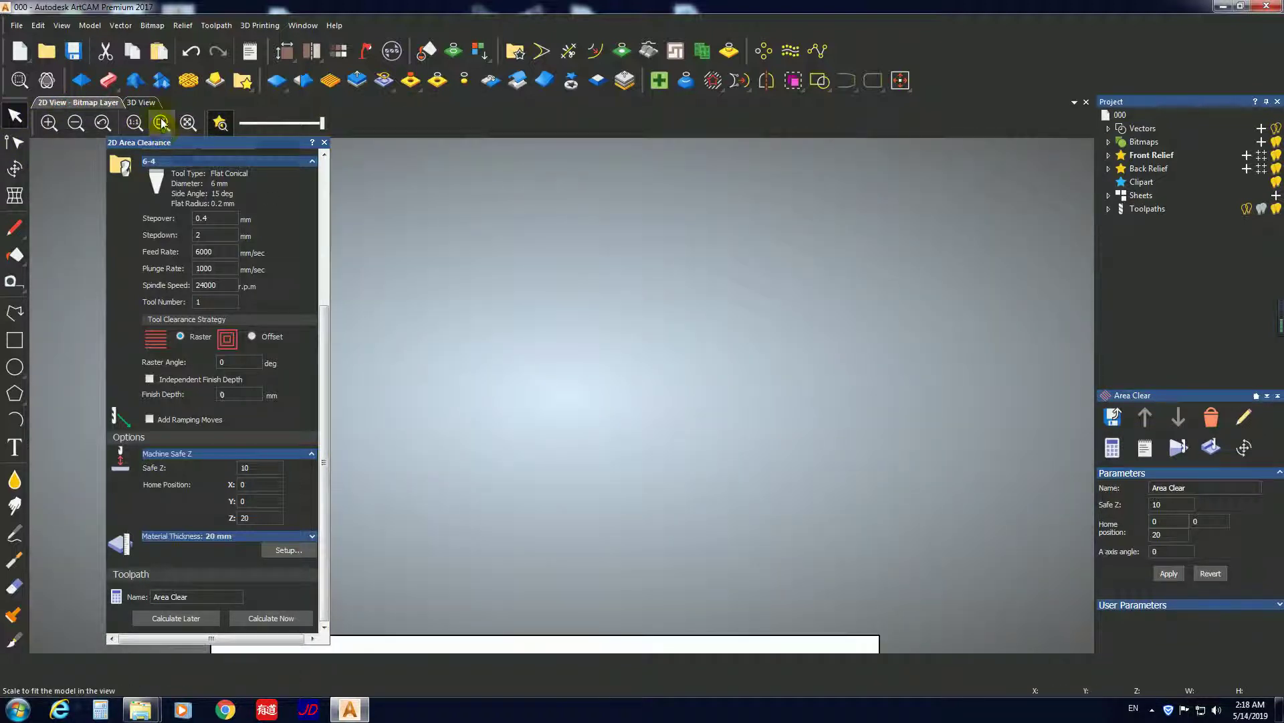
click(138, 102)
scroll(634, 390, up, 2)
scroll(634, 388, down, 2)
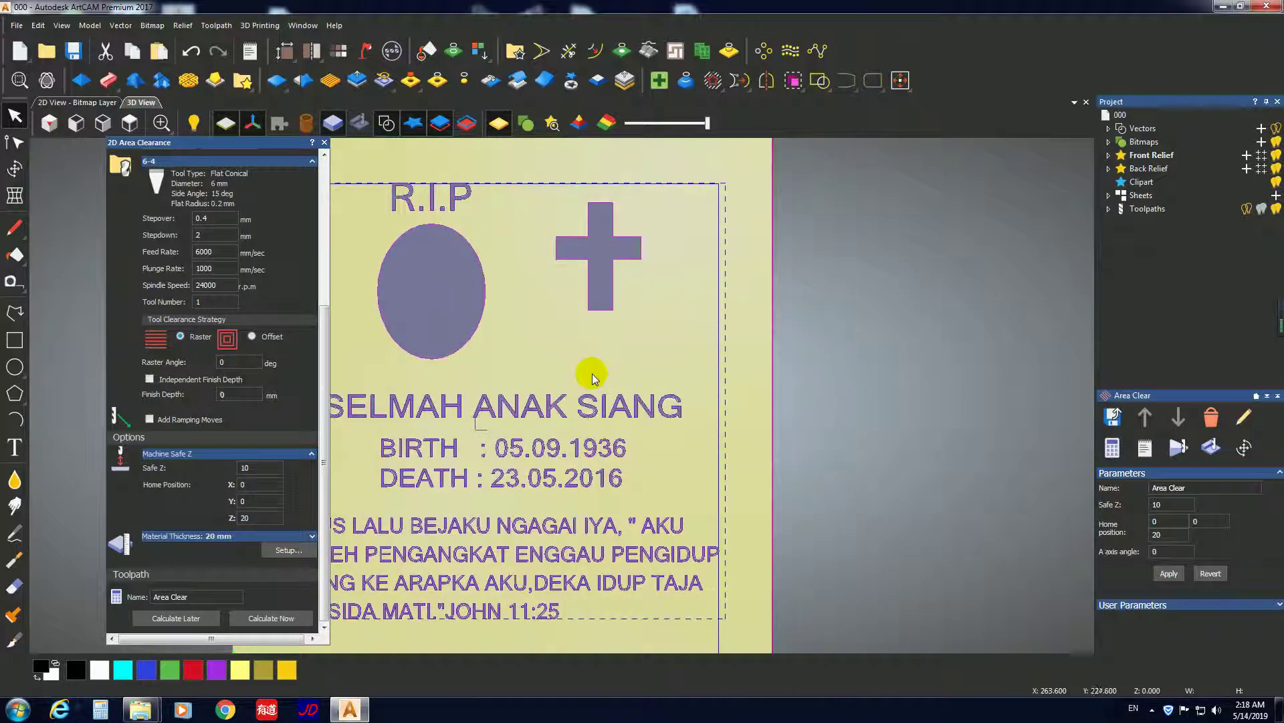
scroll(592, 374, down, 5)
drag(509, 361, 495, 405)
scroll(495, 405, up, 6)
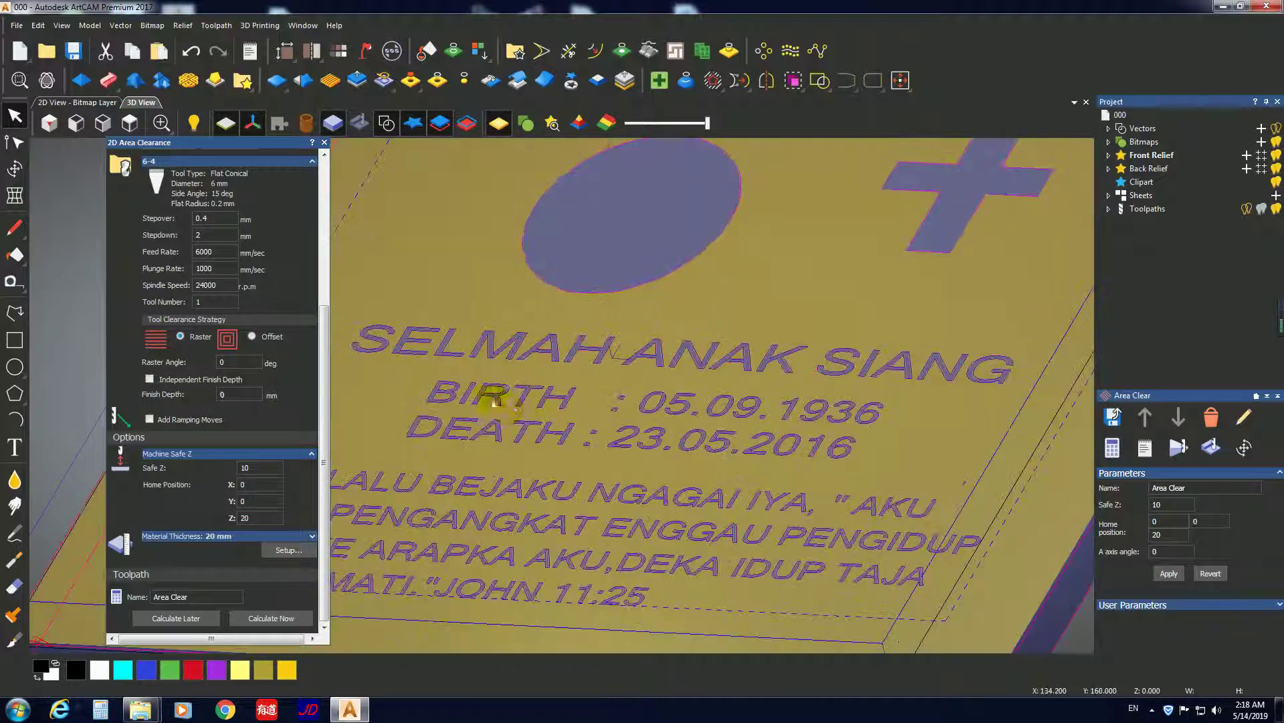
scroll(495, 405, down, 8)
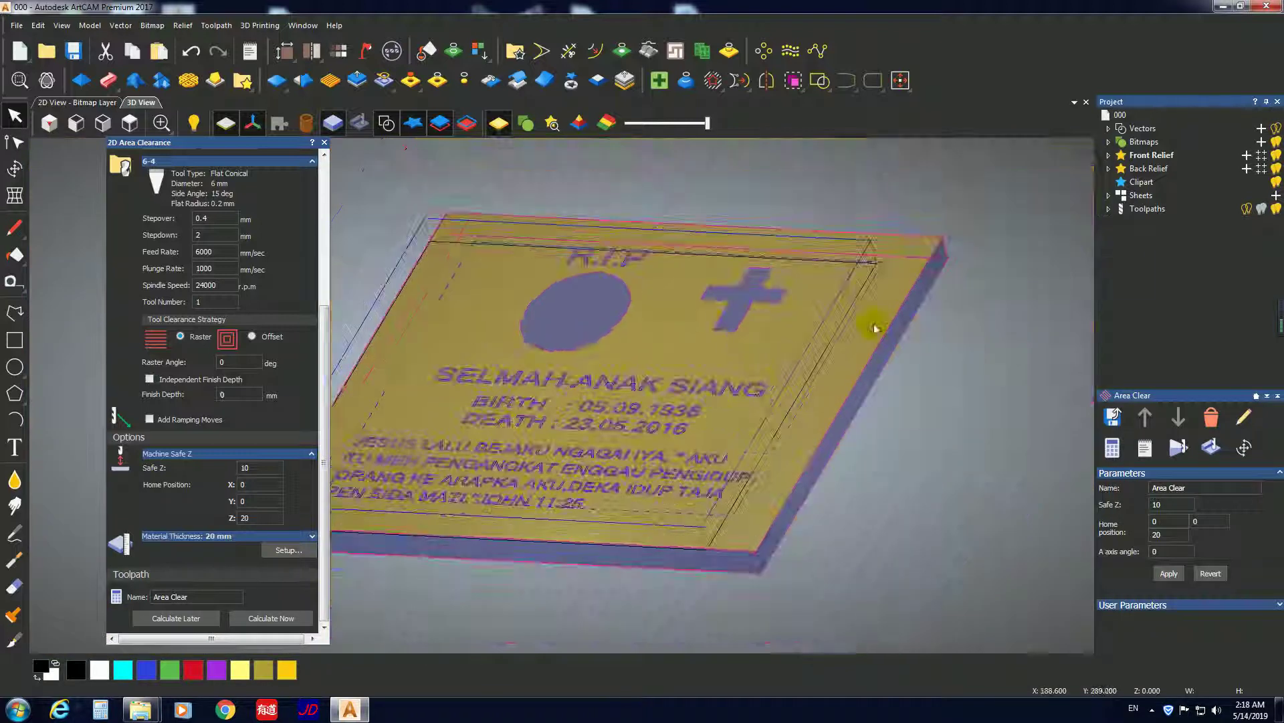
- Start simulating the Area Clear toolpath on the whole model at standard resolution and close the 2D Area Clearance settings
right_click(1145, 210)
click(1114, 216)
right_click(1146, 224)
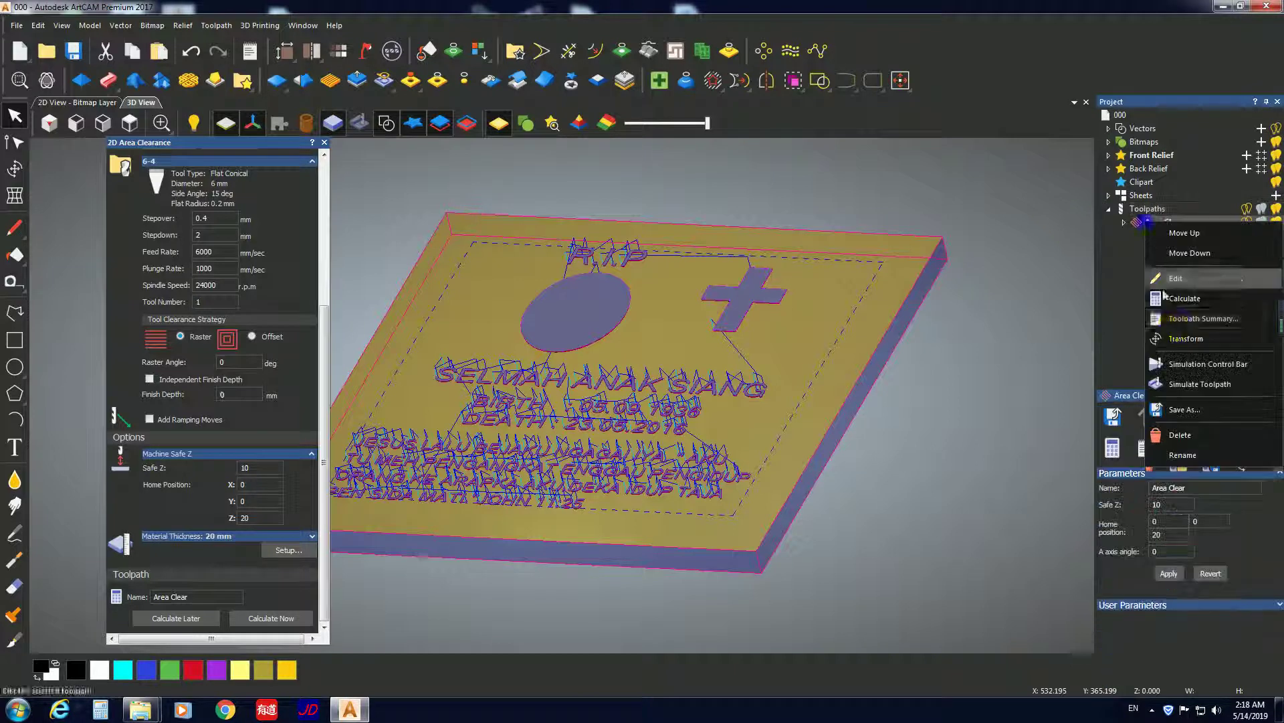
click(1183, 338)
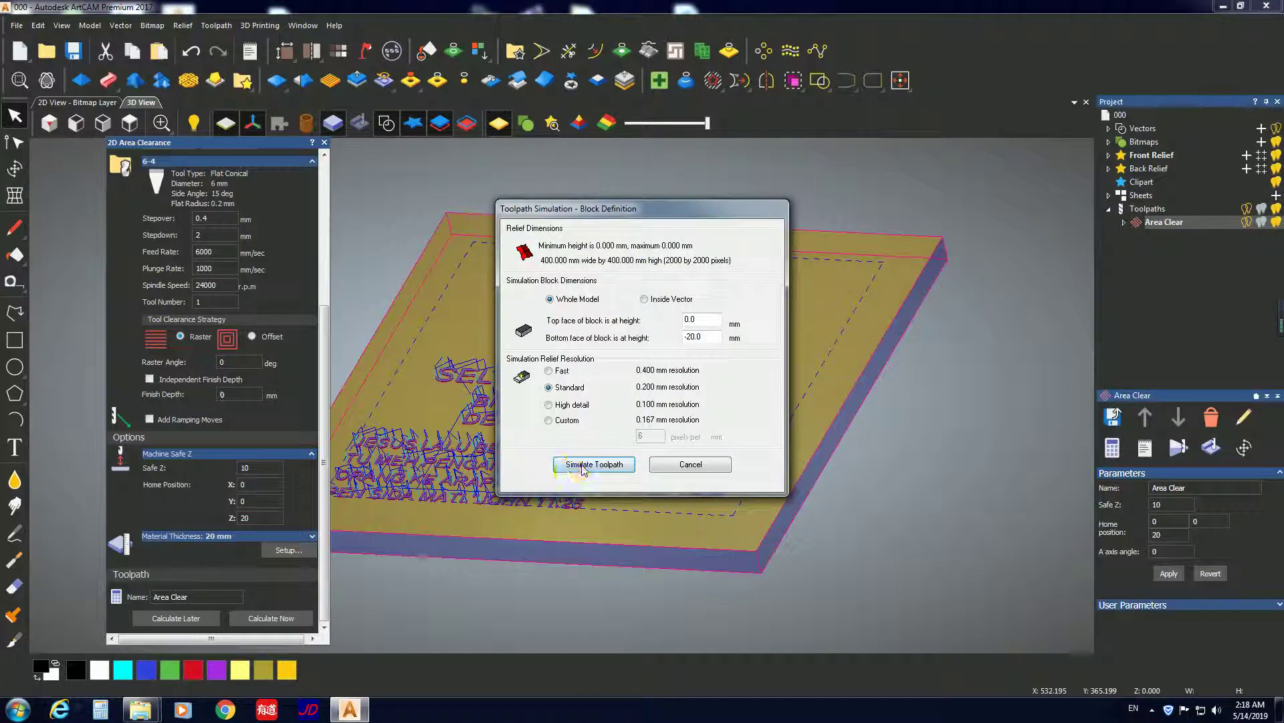
click(583, 465)
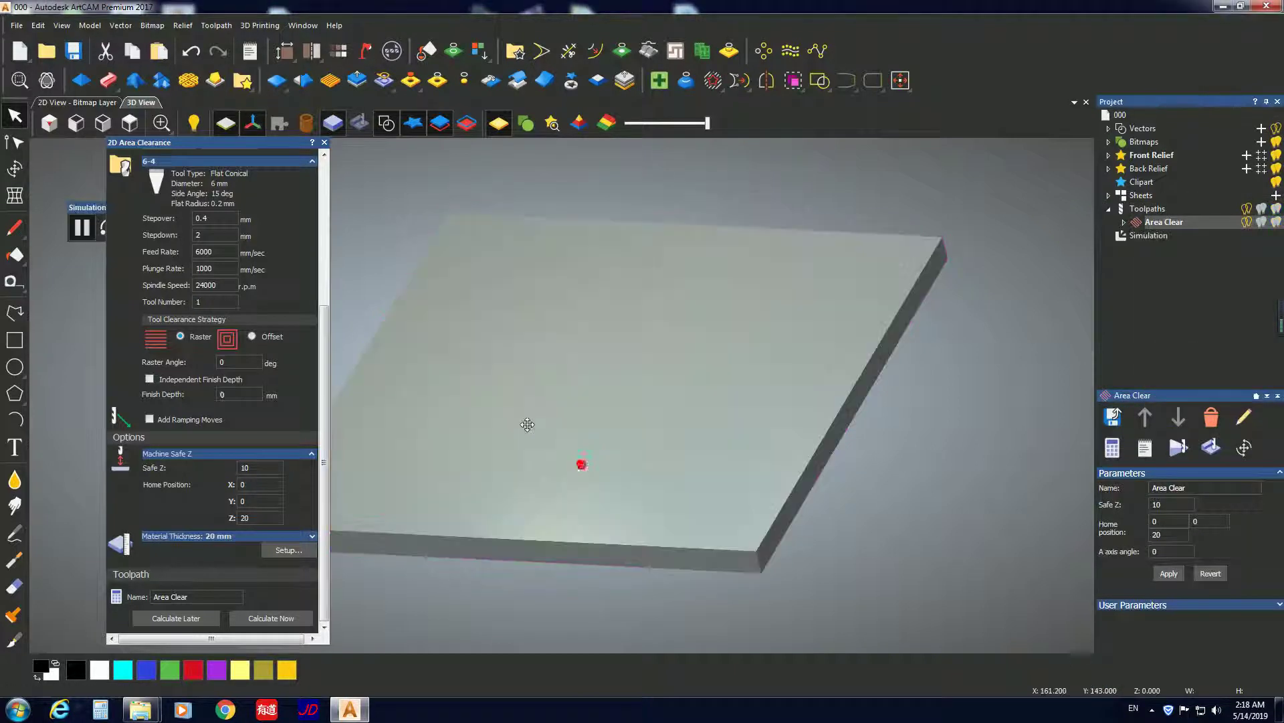
click(324, 144)
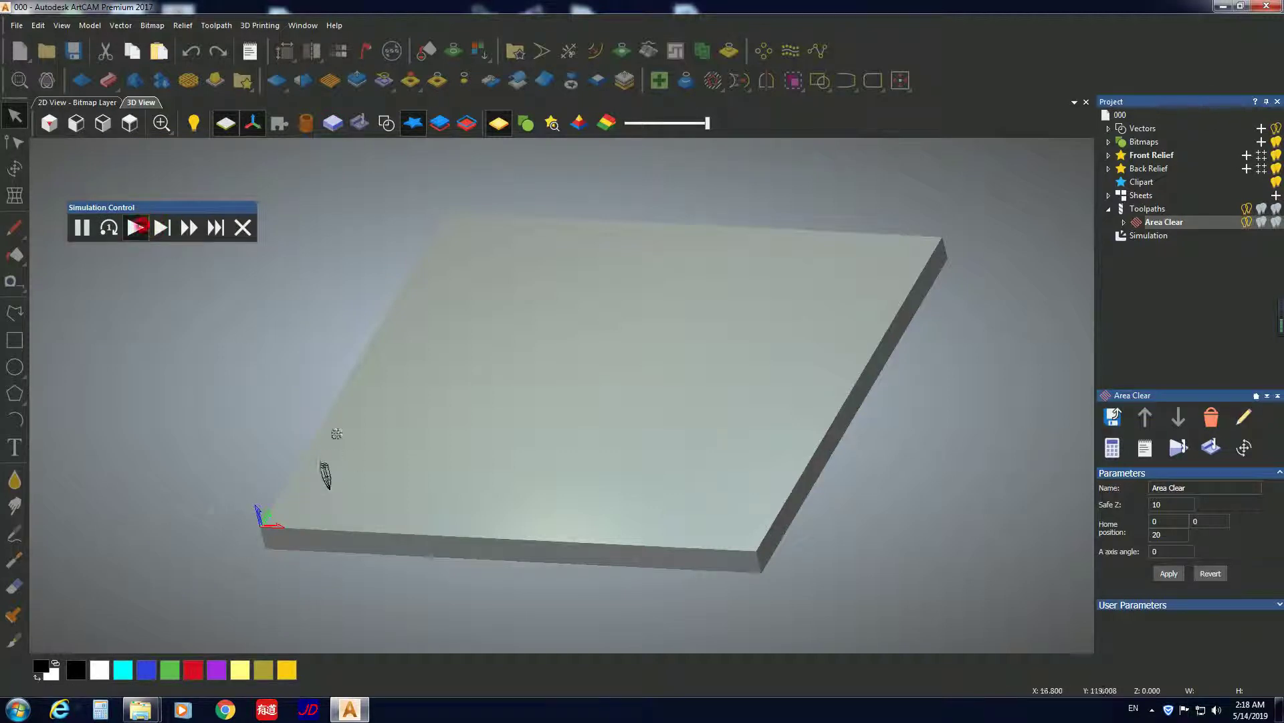
- Run the toolpath simulation, speed it up with fast forward, and watch the lettering being cut up close and as a whole
scroll(328, 506, up, 5)
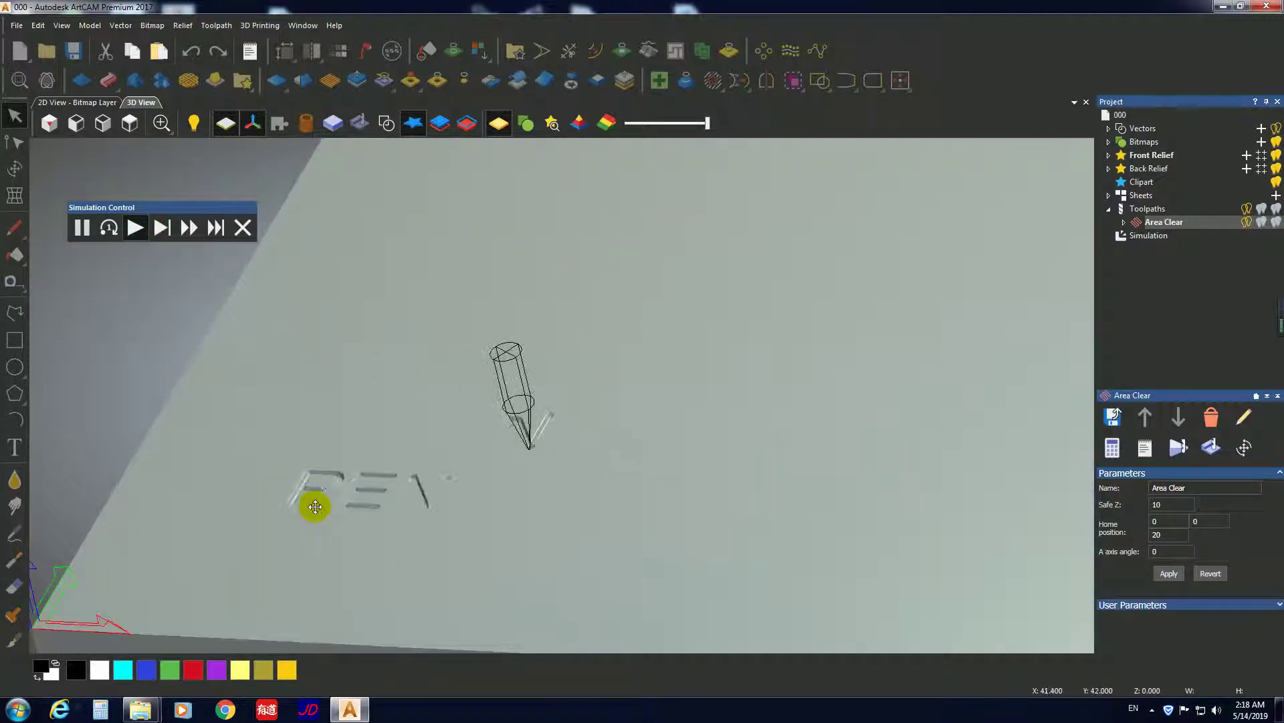
middle_drag(357, 490, 368, 478)
scroll(367, 467, up, 4)
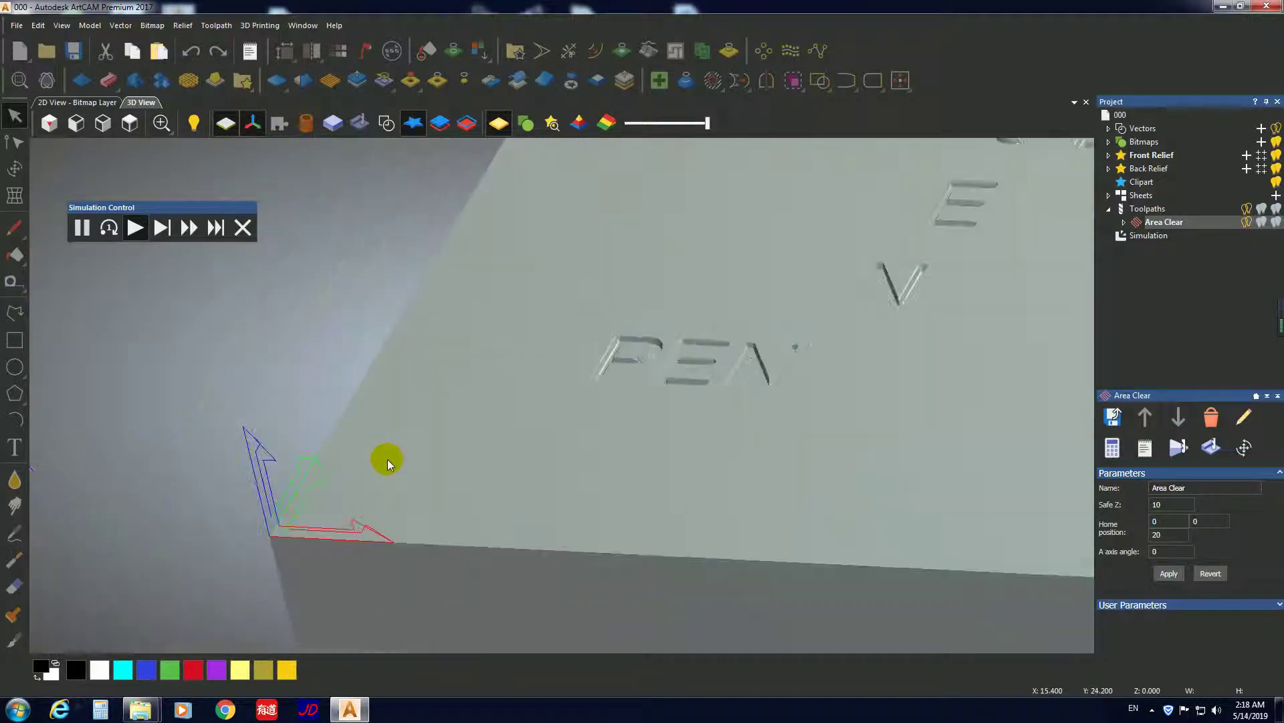
scroll(388, 459, down, 5)
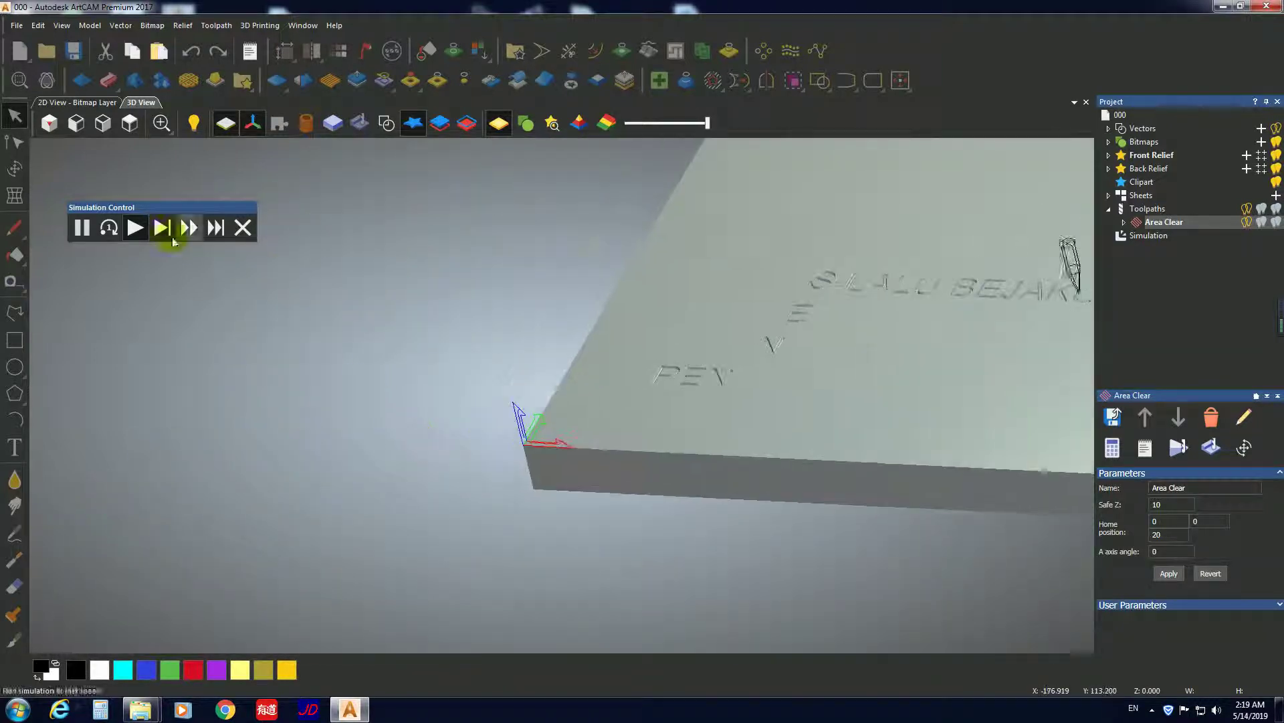
click(189, 228)
scroll(591, 331, up, 3)
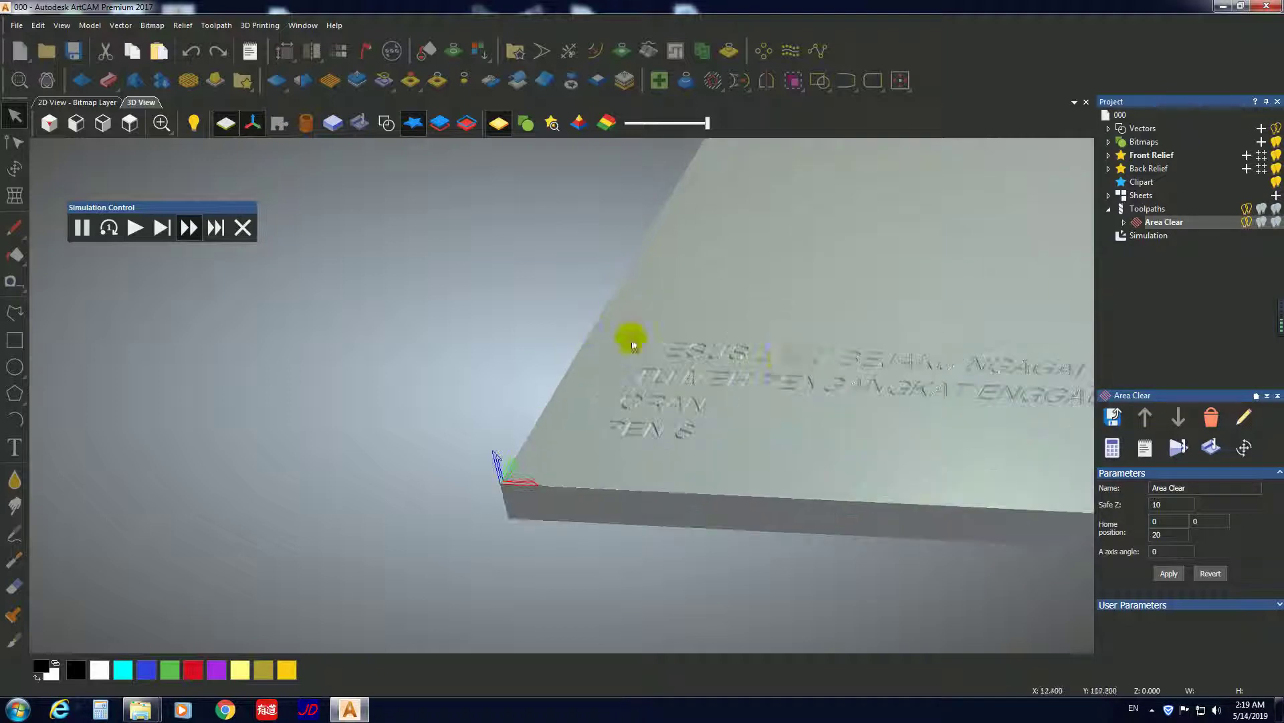
scroll(759, 352, down, 5)
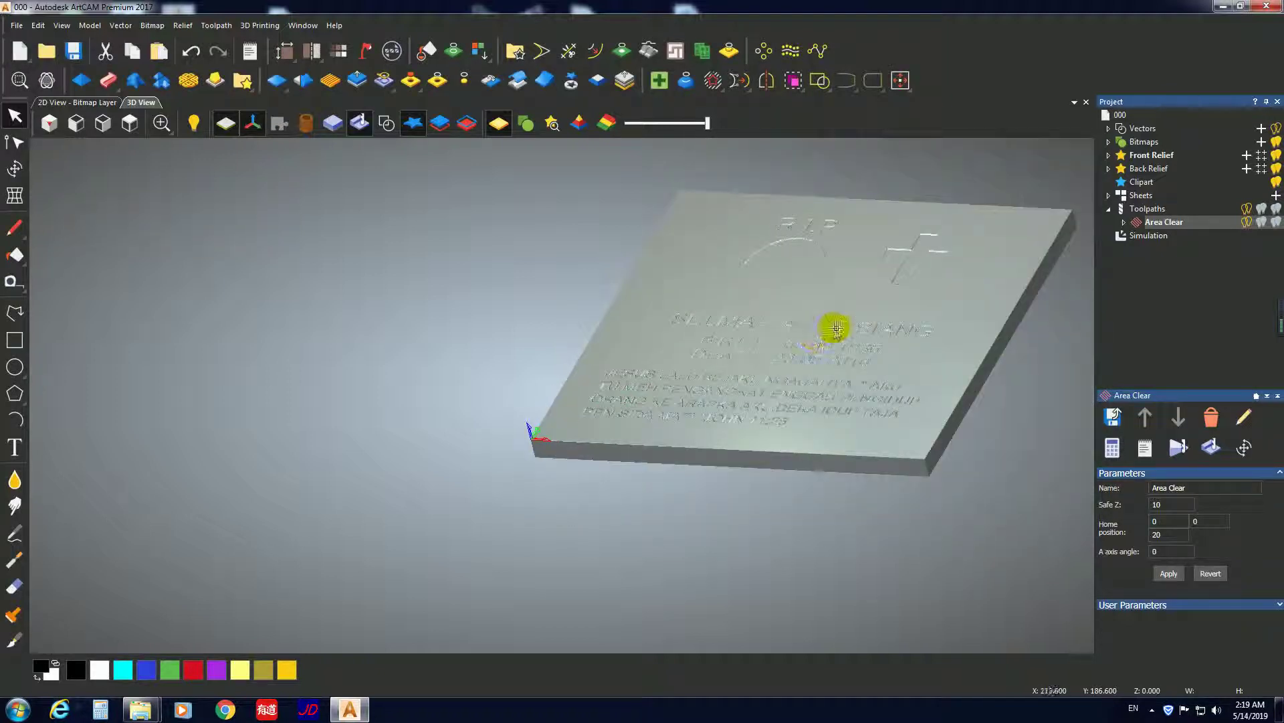
- Save the Area Clear toolpath to the desktop as aa02 in the Axyz (*.nc) machine format
right_click(1178, 225)
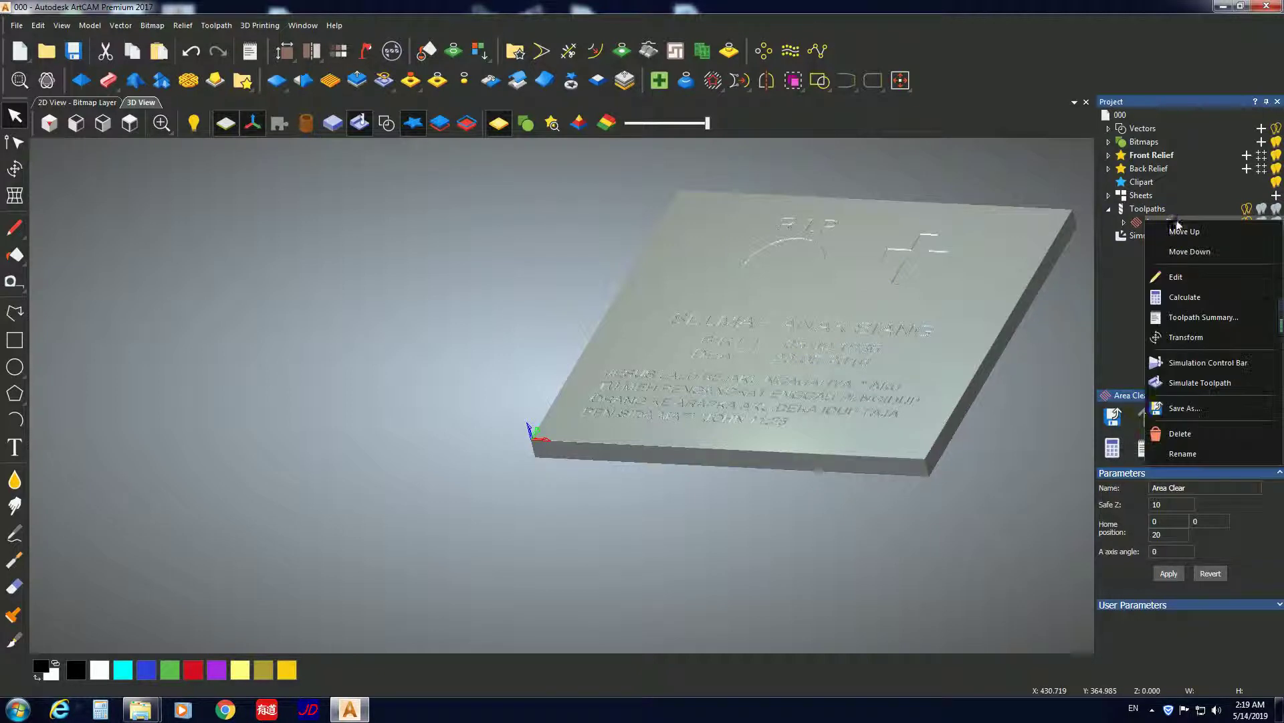
click(1169, 406)
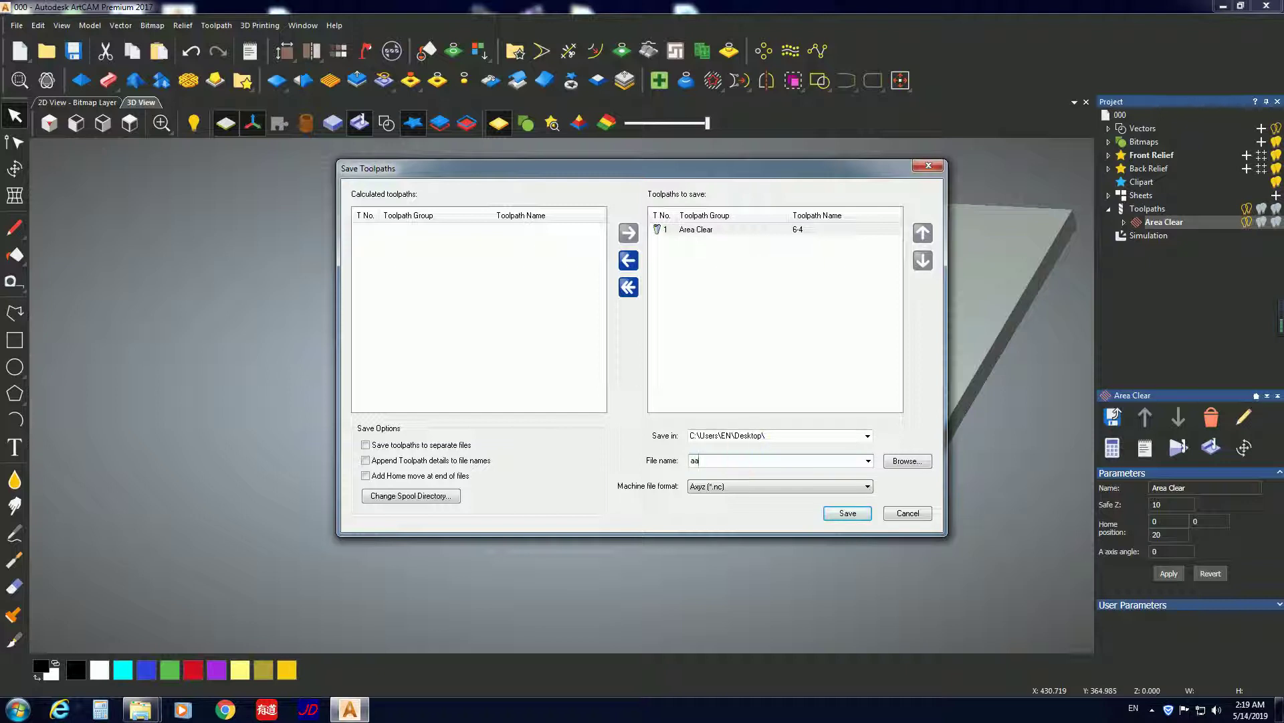
click(736, 487)
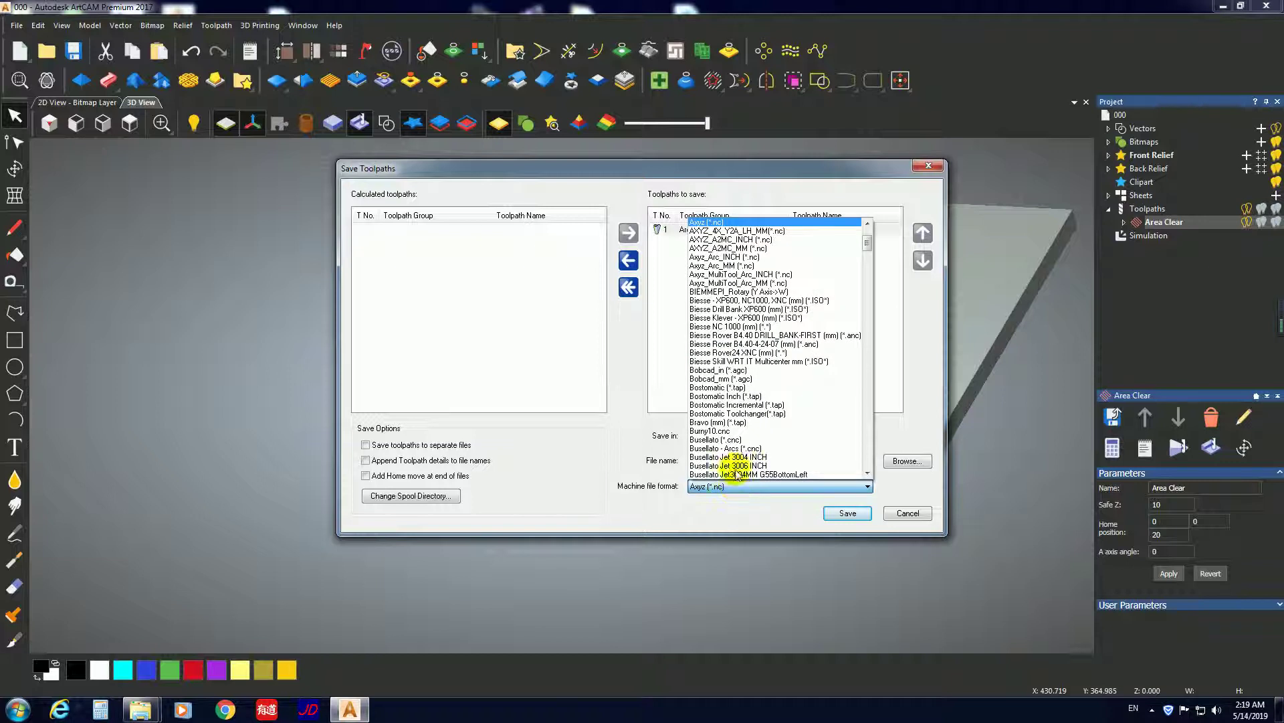
click(706, 221)
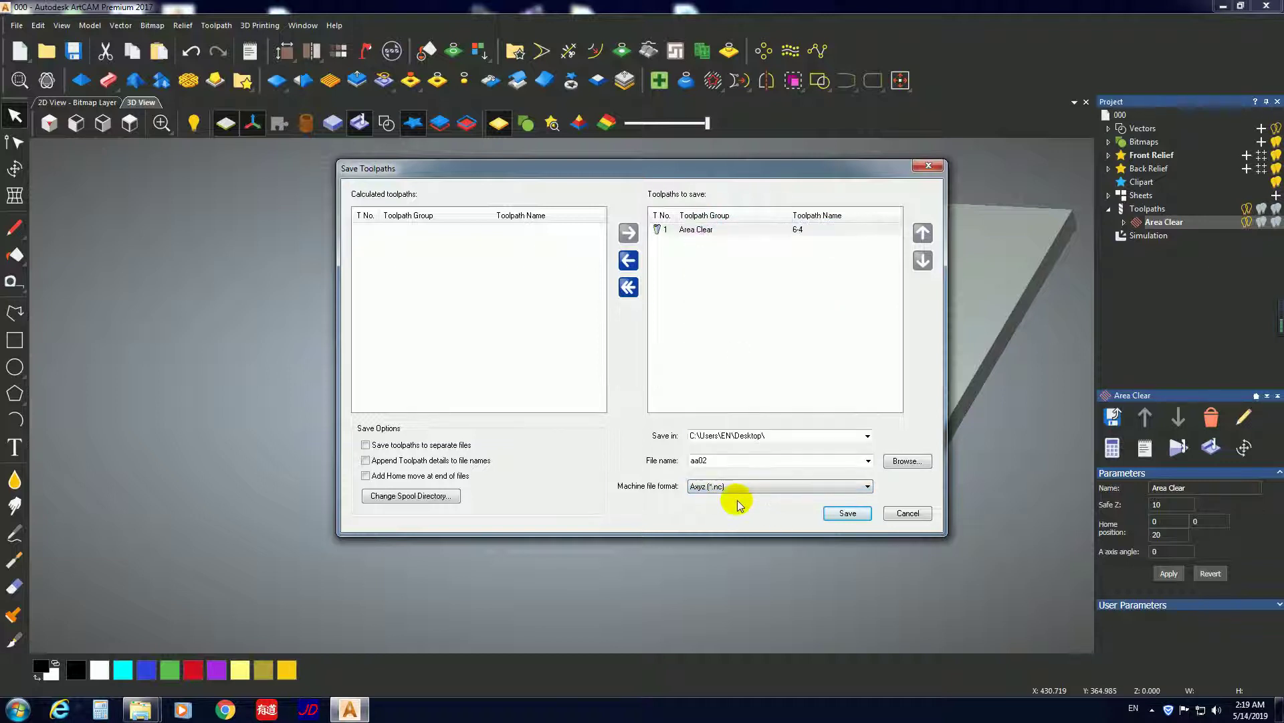
click(848, 513)
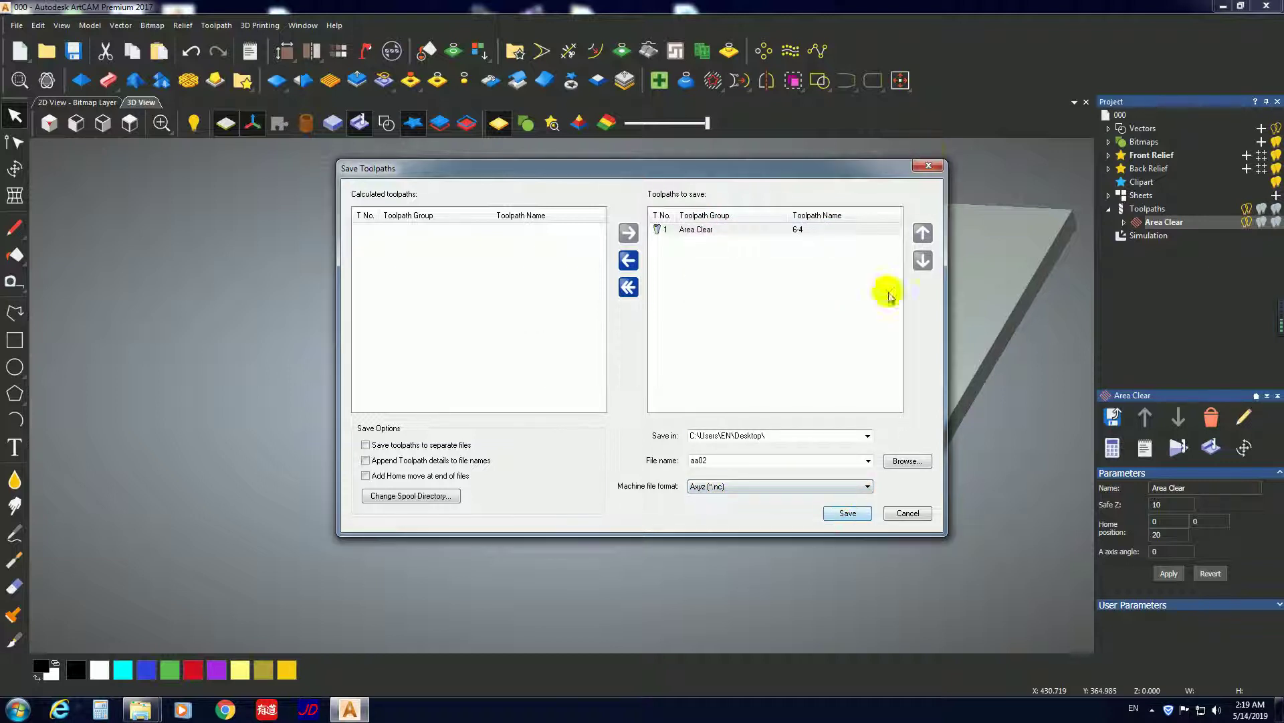
- Switch to the Windows desktop and move the aa02 file to an empty spot near the middle
click(1221, 6)
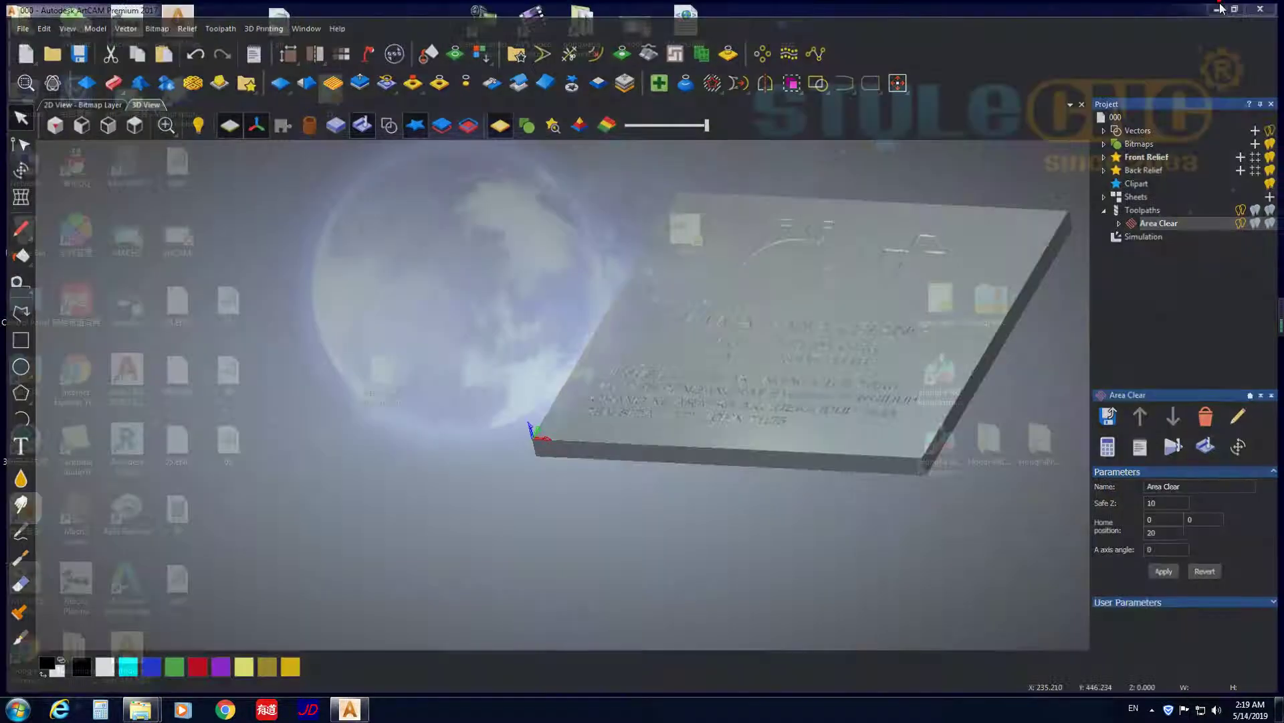
drag(182, 583, 652, 435)
- Examine the aa02 file's general, security and details properties and the program it opens with, leaving them unchanged
right_click(651, 445)
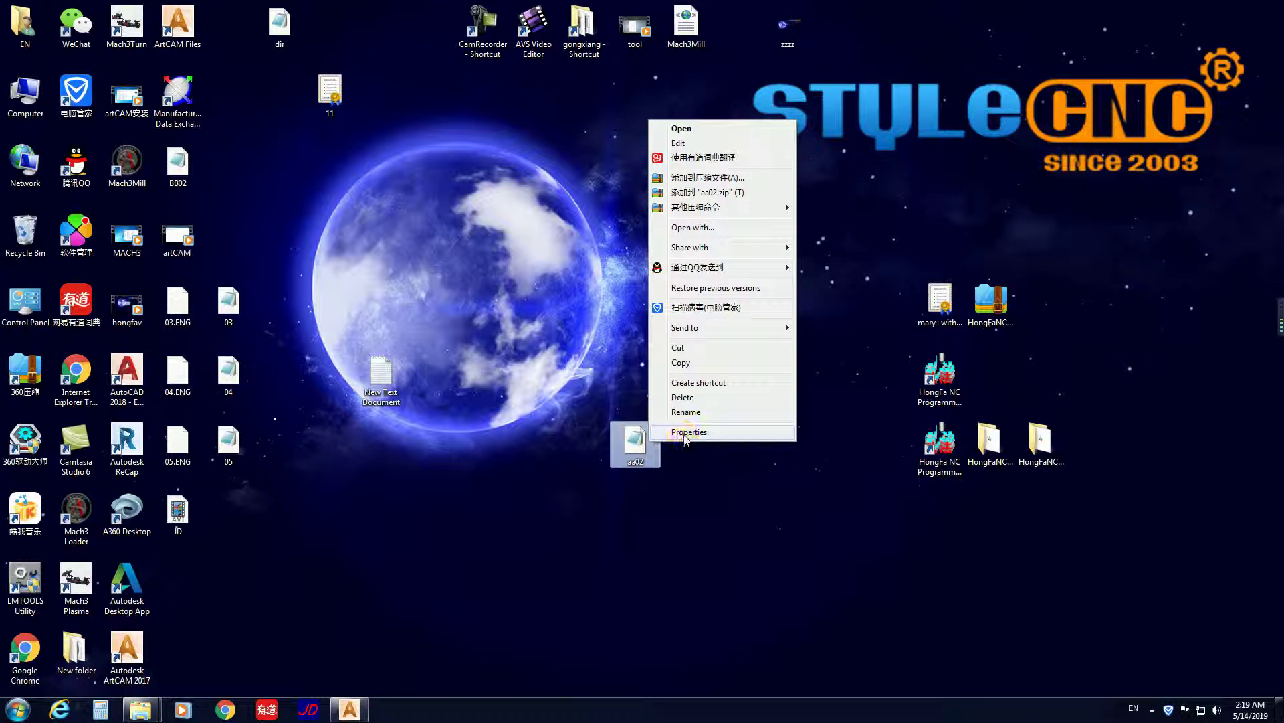
click(685, 434)
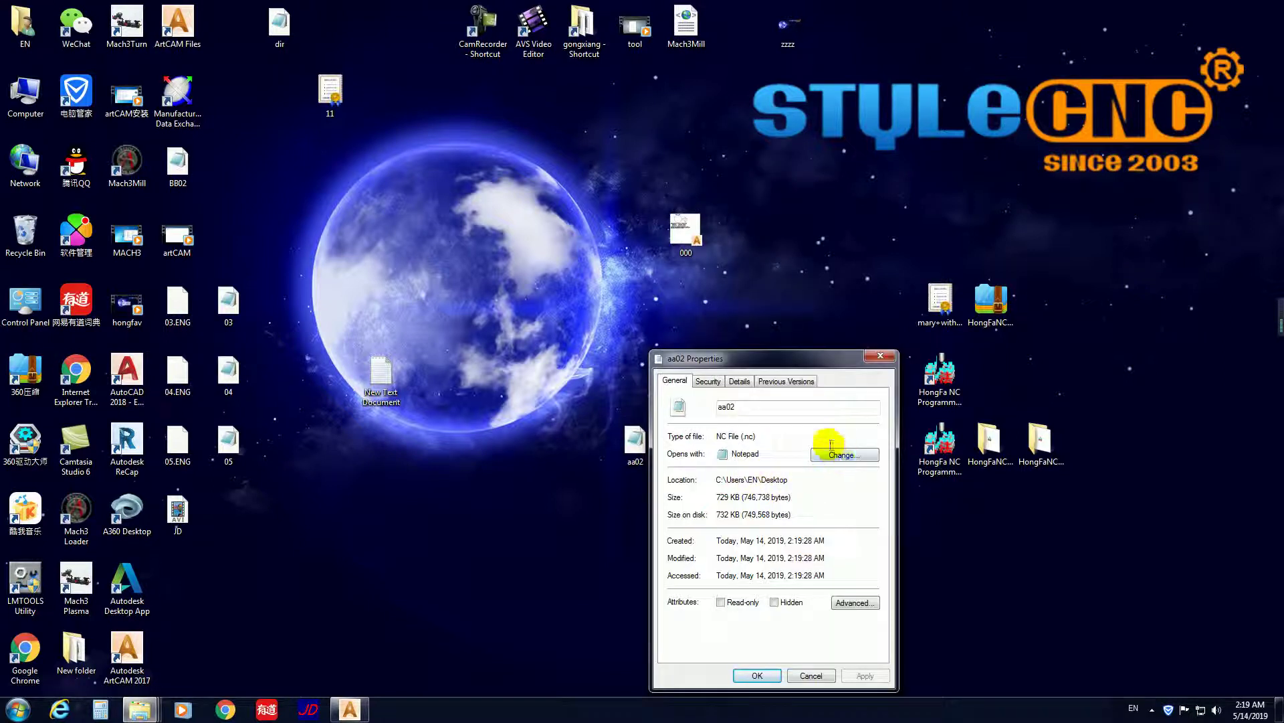
click(708, 381)
click(739, 381)
click(676, 380)
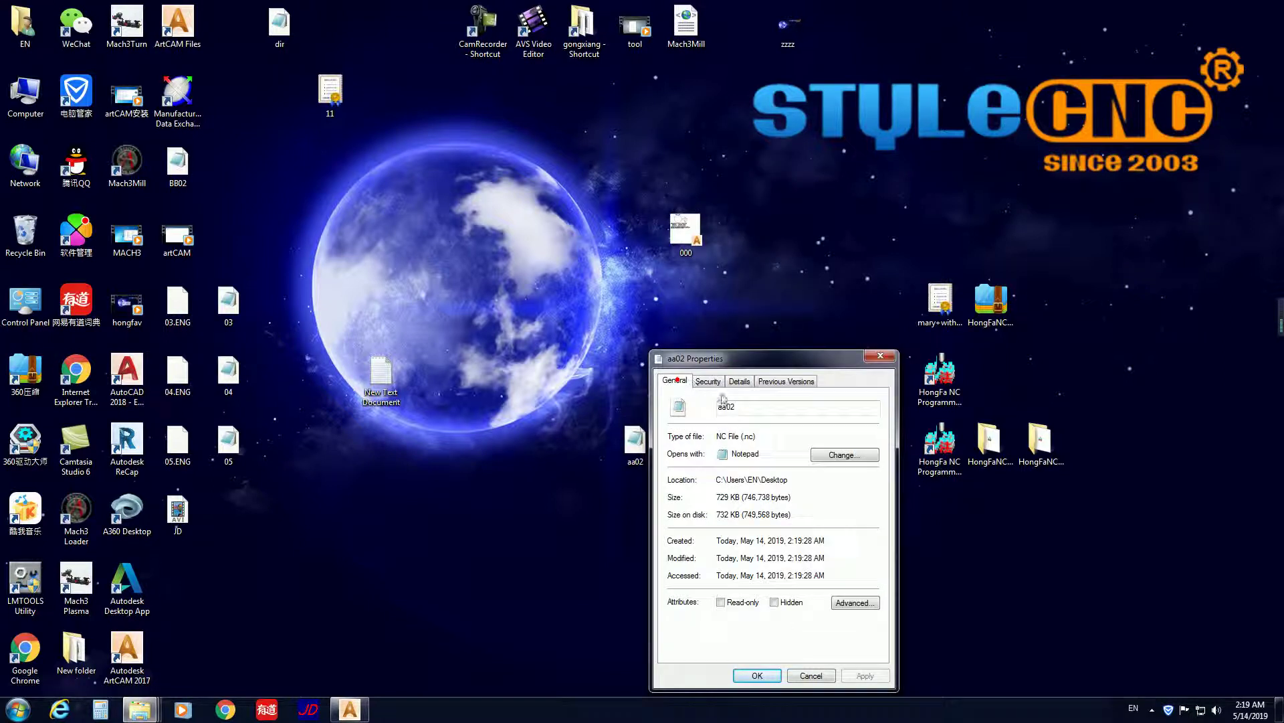
click(835, 455)
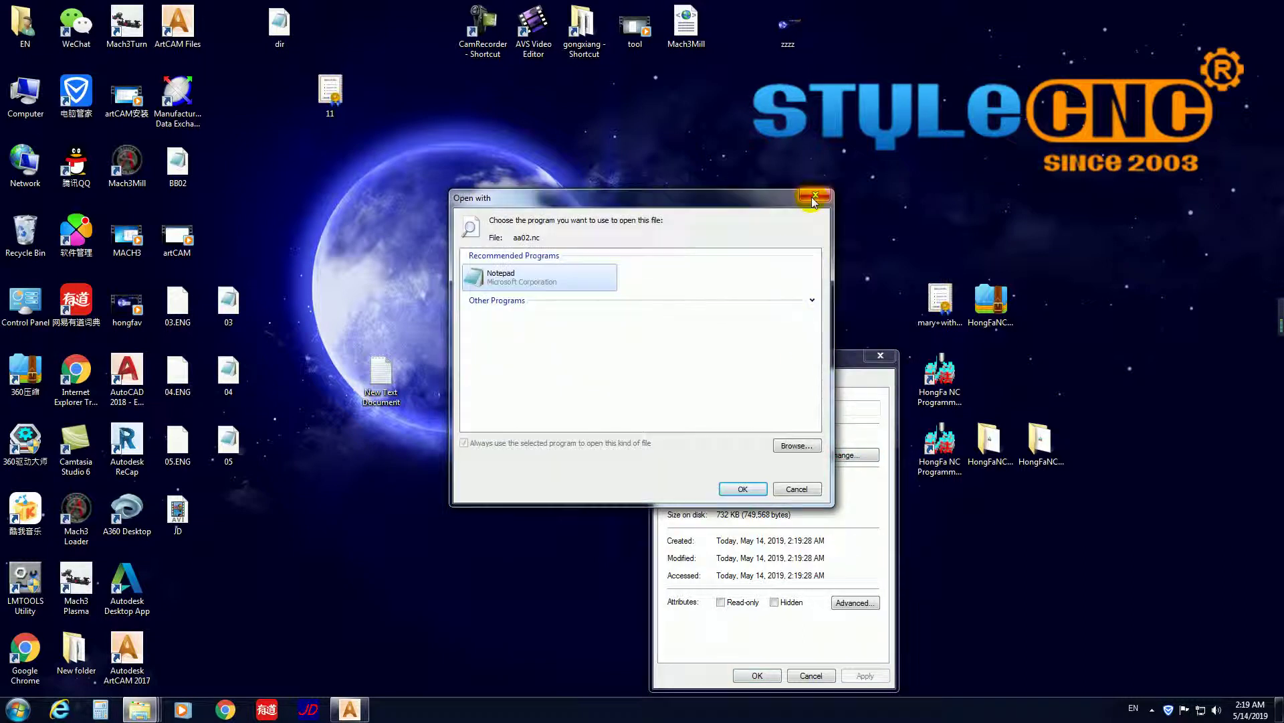
click(812, 196)
click(810, 676)
- Open the aa02 file in Notepad, look through its G-code and close it
double_click(635, 440)
scroll(447, 278, down, 1)
scroll(431, 271, up, 1)
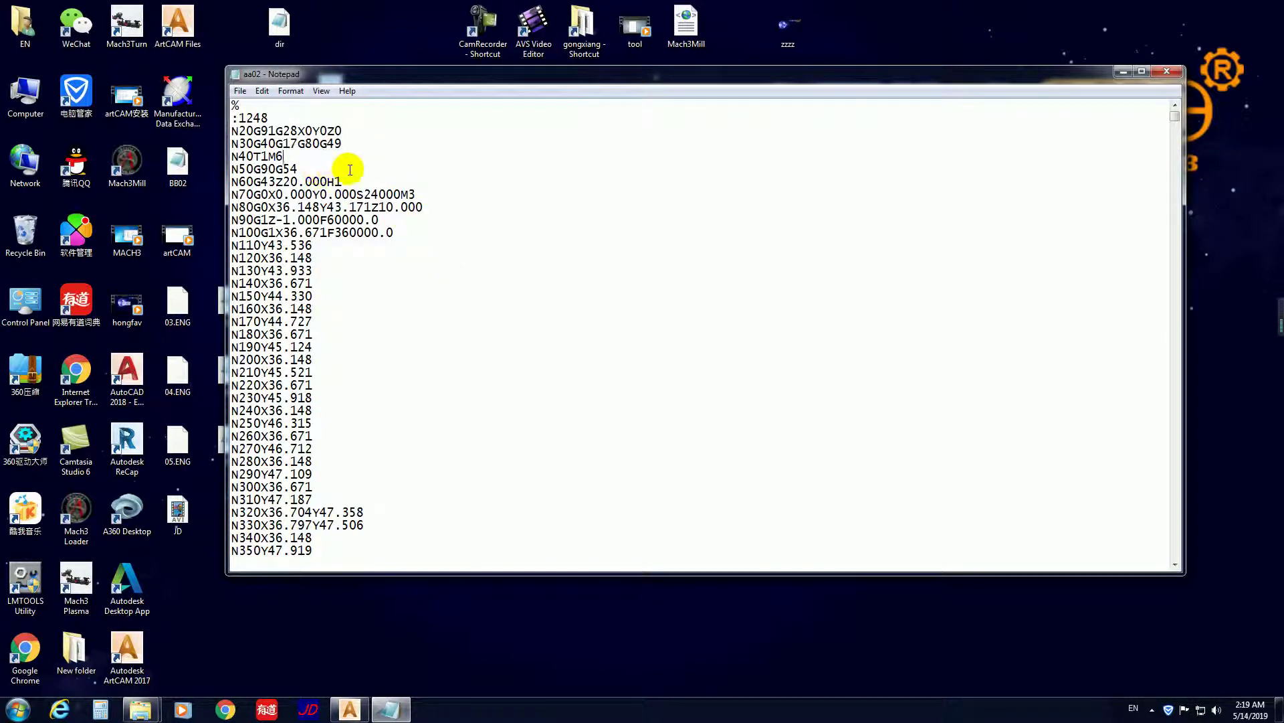
click(1168, 71)
- Copy the aa02 file on the desktop to the clipboard
right_click(635, 441)
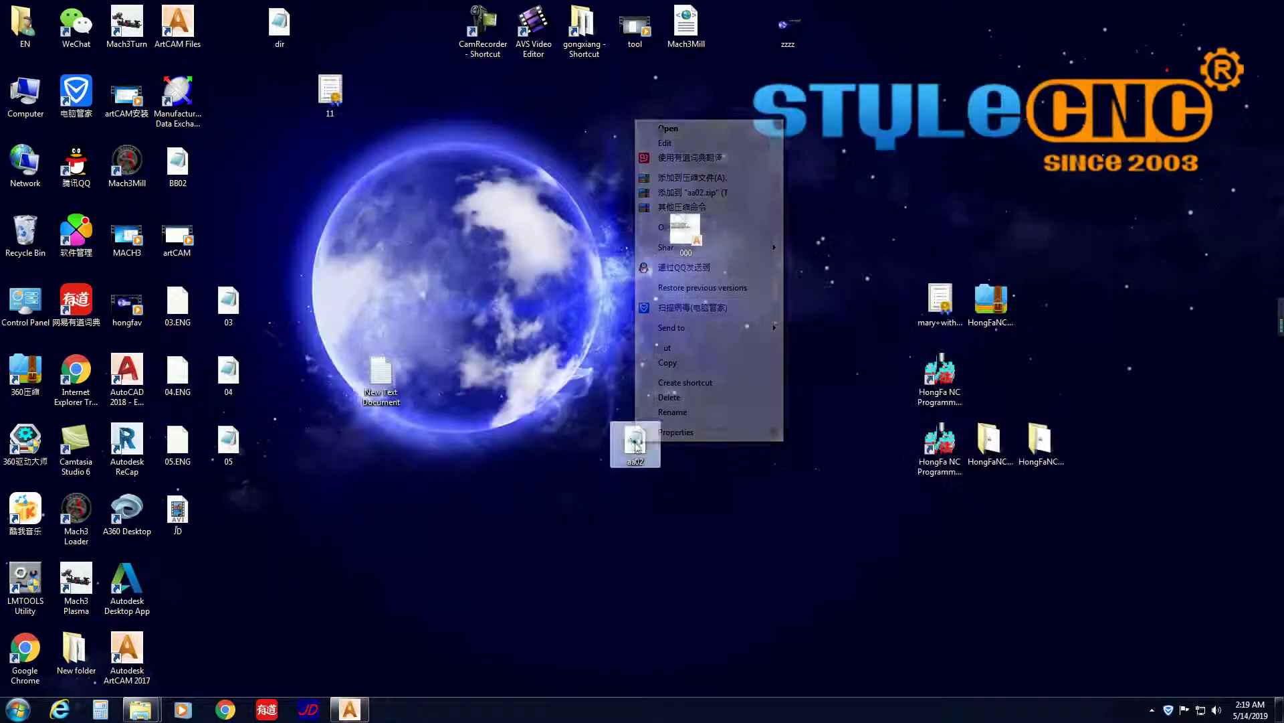
click(668, 365)
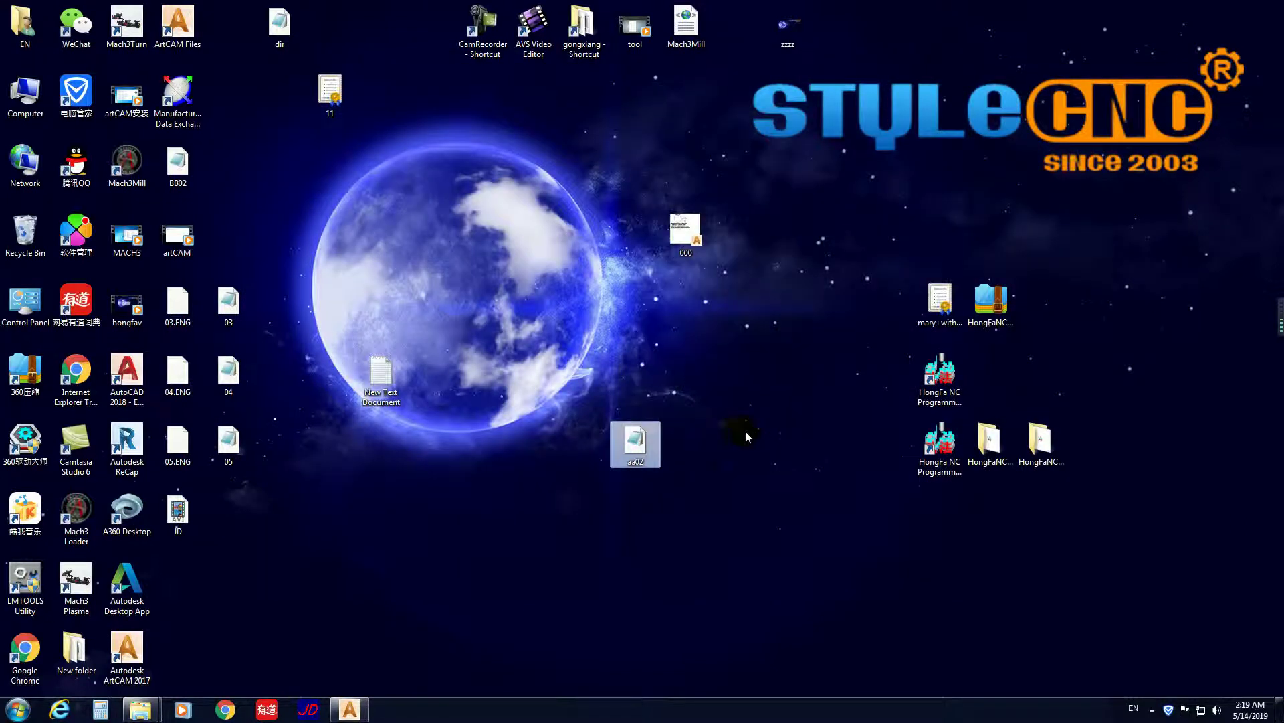